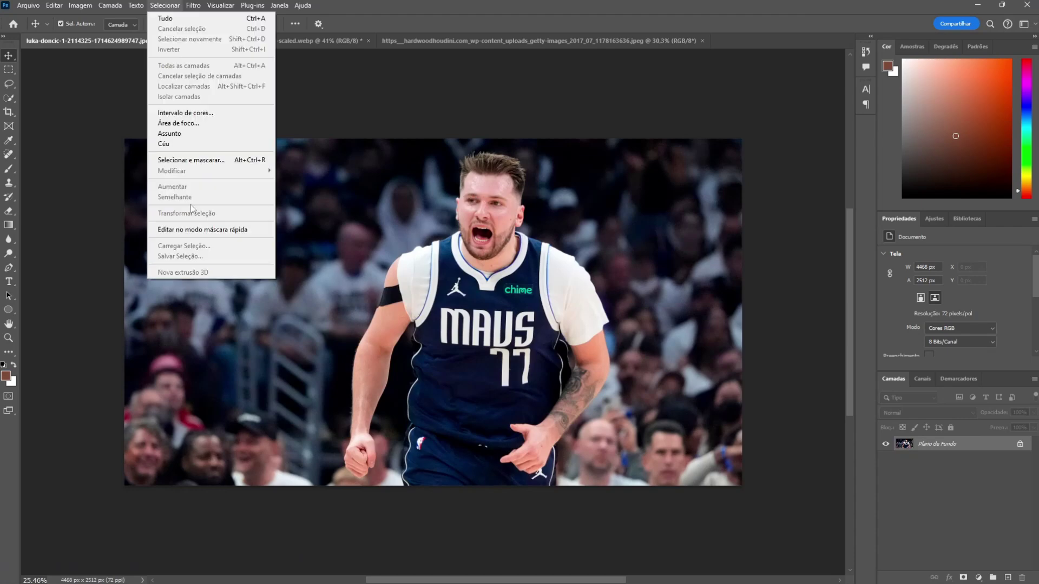
Step: Select the player automatically with Select > Subject and zoom in to check it
left_click(173, 137)
scroll(577, 374, "up", 5)
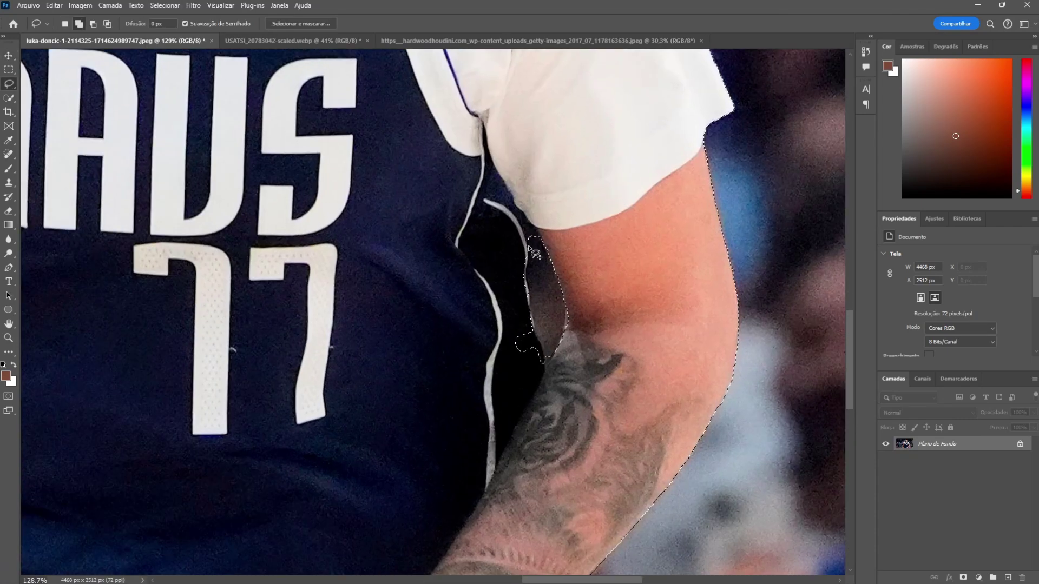
scroll(535, 253, "up", 1)
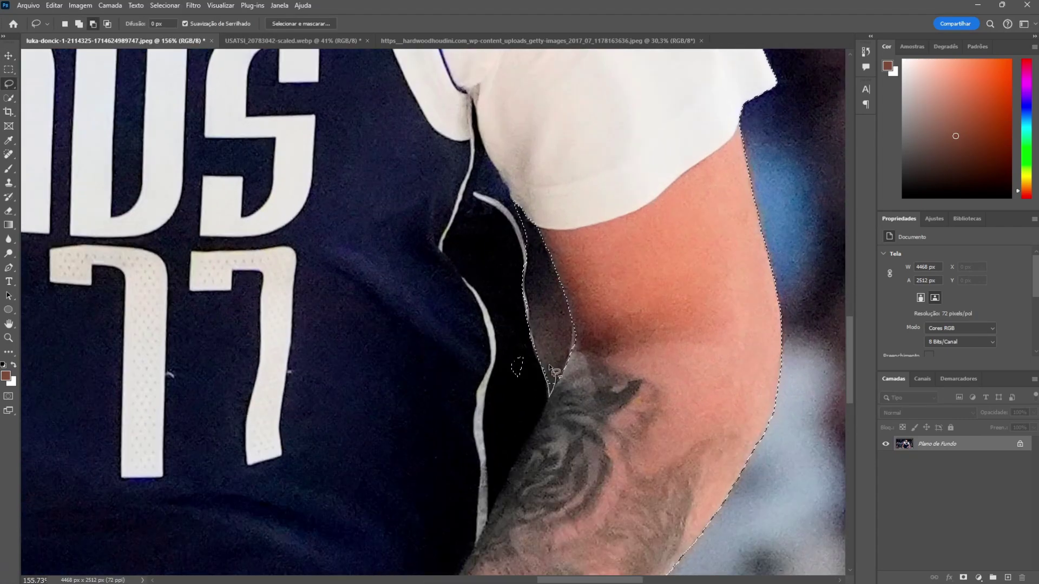
scroll(530, 250, "down", 5)
scroll(371, 401, "up", 5)
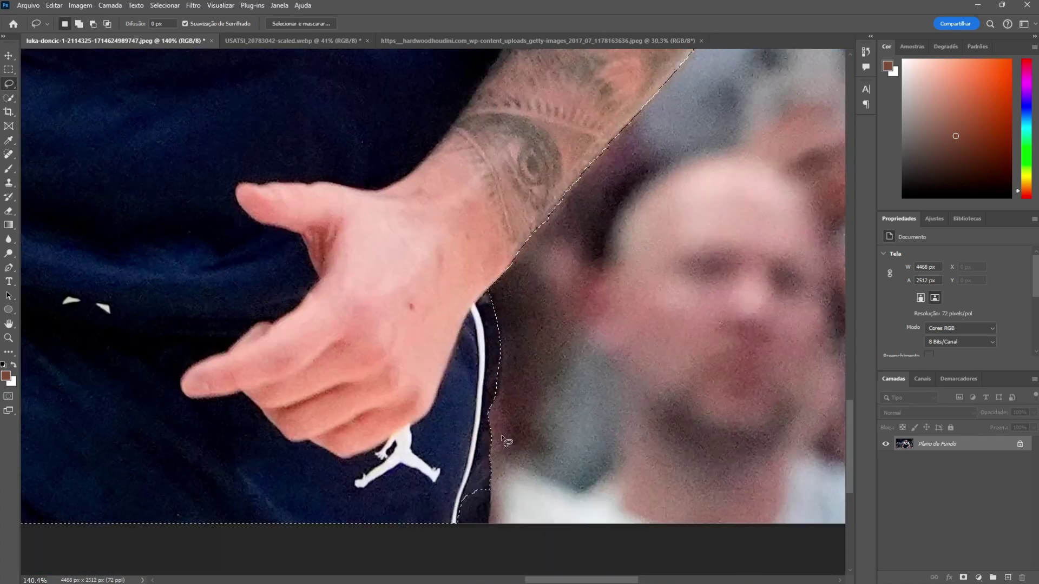
scroll(371, 401, "down", 2)
scroll(371, 401, "up", 3)
Step: Subtract the background gap along the fist and shorts from the selection with the Lasso
left_click_drag(469, 258, 429, 394)
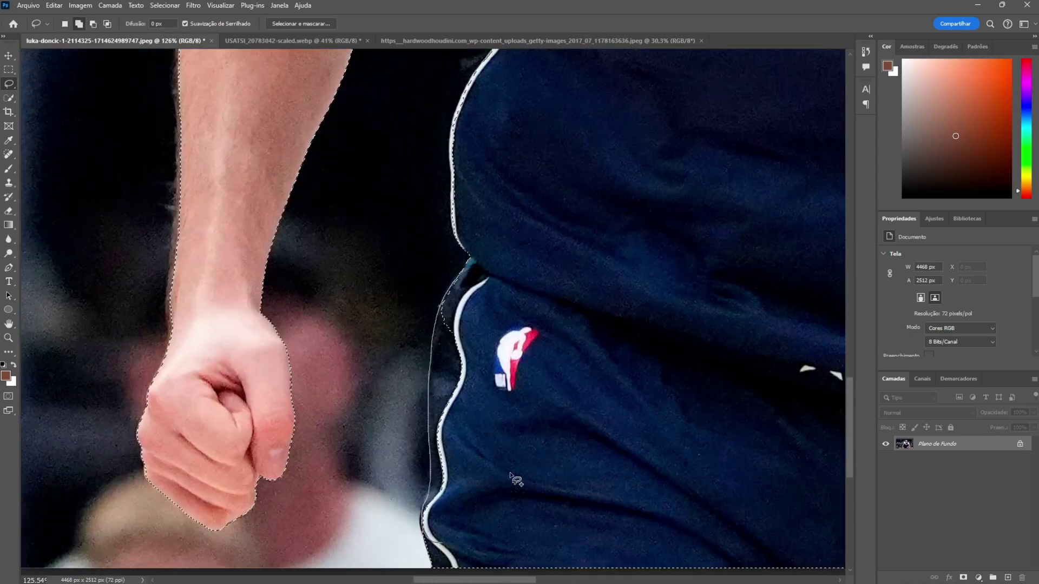
scroll(515, 479, "down", 6)
scroll(393, 229, "up", 8)
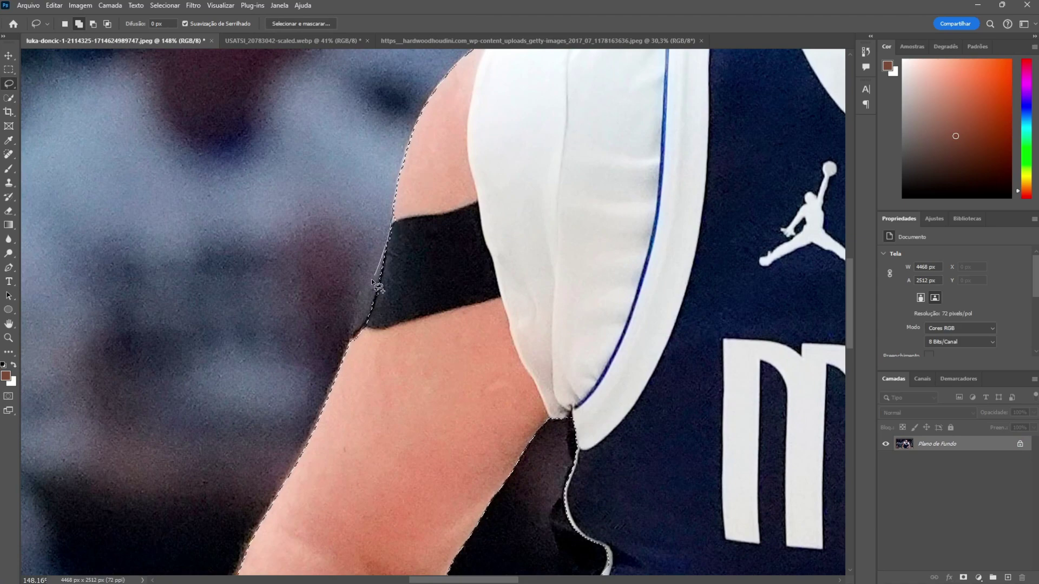
scroll(377, 285, "down", 6)
scroll(552, 400, "up", 6)
scroll(535, 487, "down", 2)
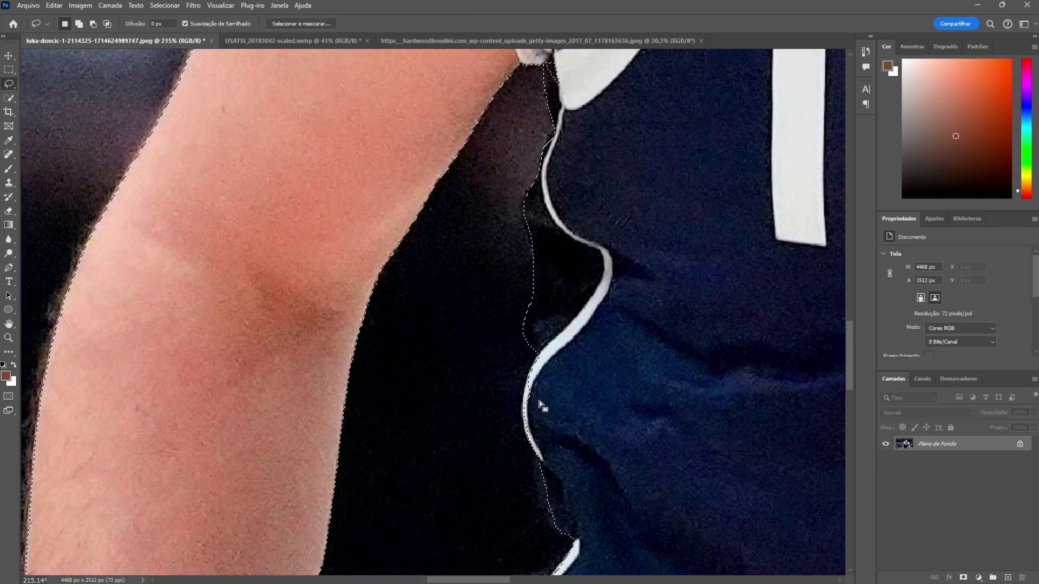
scroll(538, 406, "down", 2)
scroll(525, 379, "down", 2)
scroll(520, 336, "down", 2)
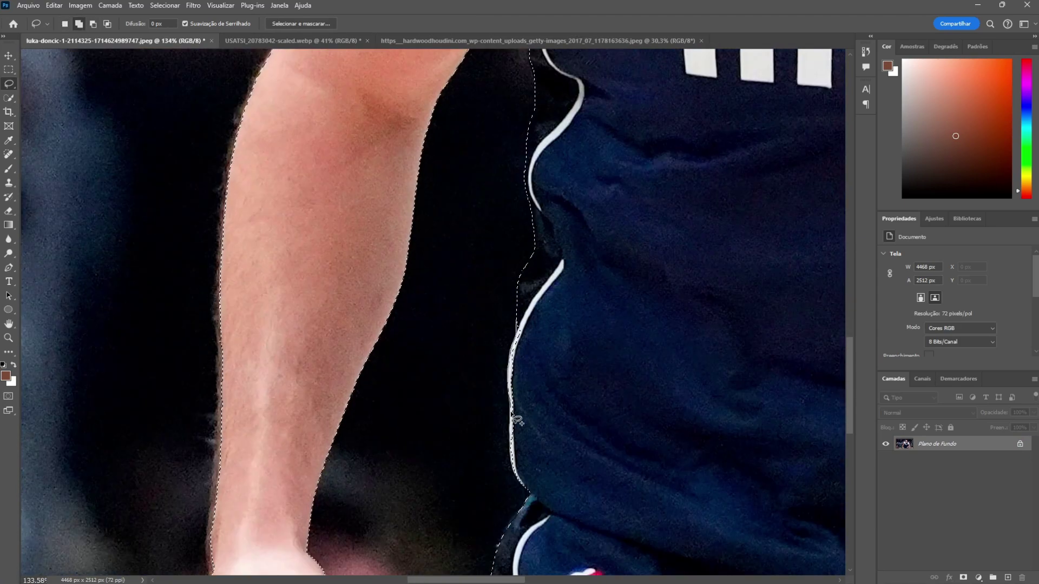
scroll(514, 422, "down", 6)
scroll(535, 310, "up", 6)
Step: Toggle Quick Mask repeatedly to inspect the selection edges around the arm, armpit and head
key("q")
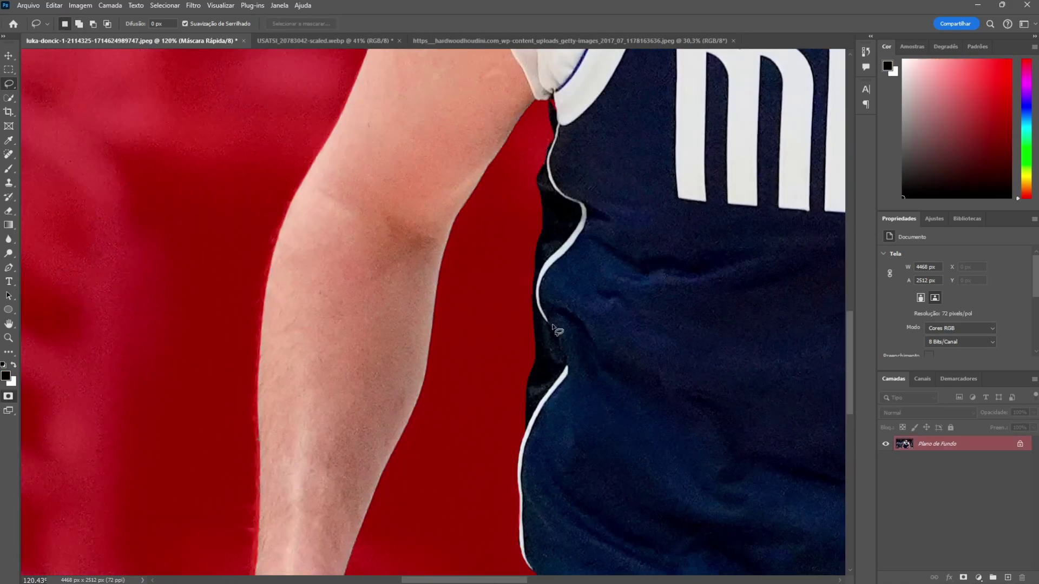
key("q")
key("q")
scroll(538, 311, "up", 4)
scroll(547, 248, "down", 5)
scroll(661, 258, "up", 3)
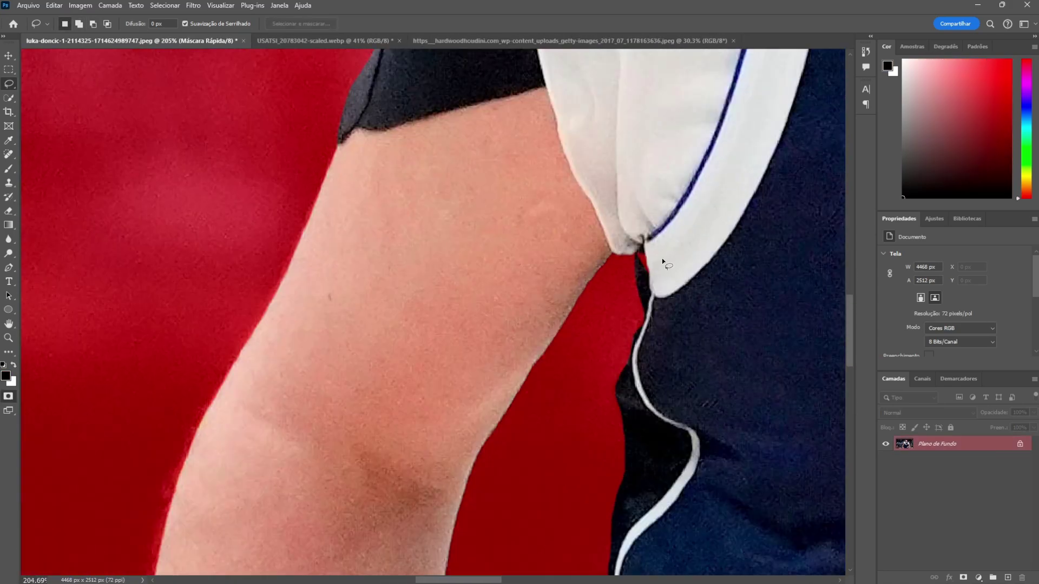
key("q")
scroll(665, 255, "down", 4)
key("q")
scroll(664, 255, "down", 4)
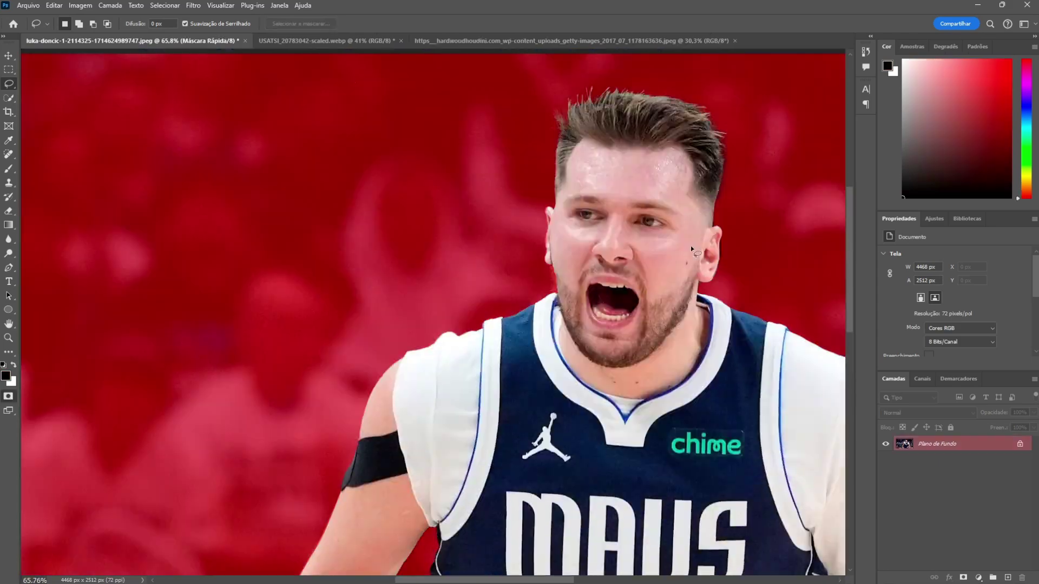
key("q")
scroll(567, 216, "up", 6)
key("q")
scroll(569, 292, "down", 4)
key("q")
scroll(750, 312, "up", 5)
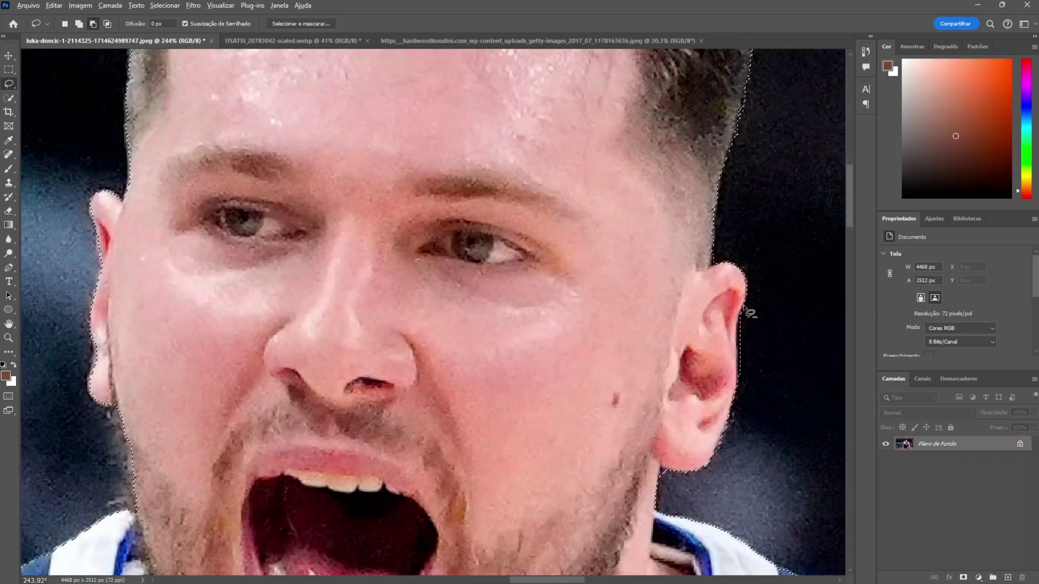
scroll(120, 466, "down", 4)
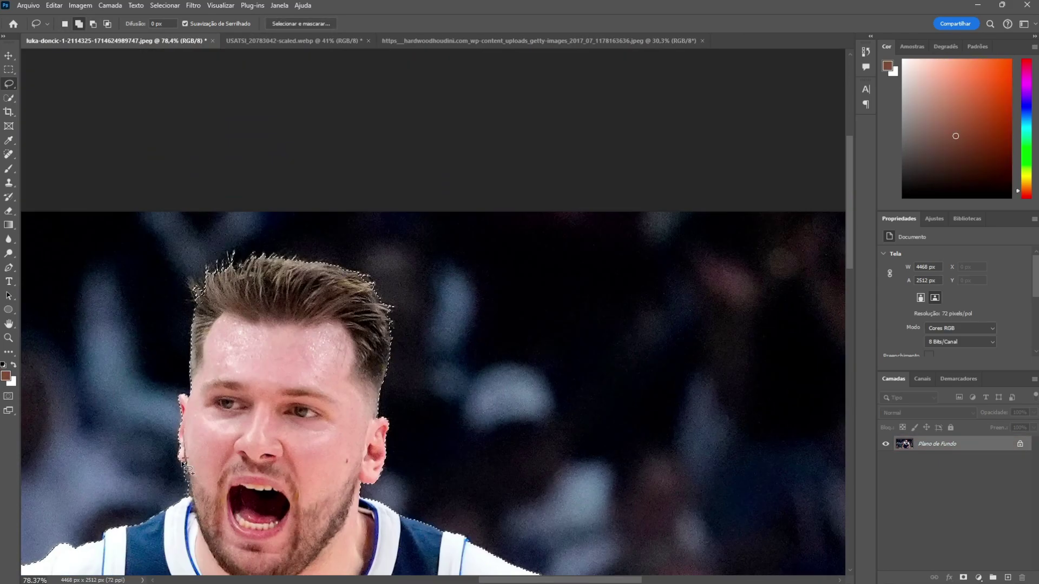
Step: Add a layer mask so the player sits on a transparent background
key("q")
key("q")
left_click(963, 577)
scroll(382, 299, "up", 6)
Step: Switch to the Brush with swapped colours and choose the Pelt 1 brush via a 'pelt' search
key("b")
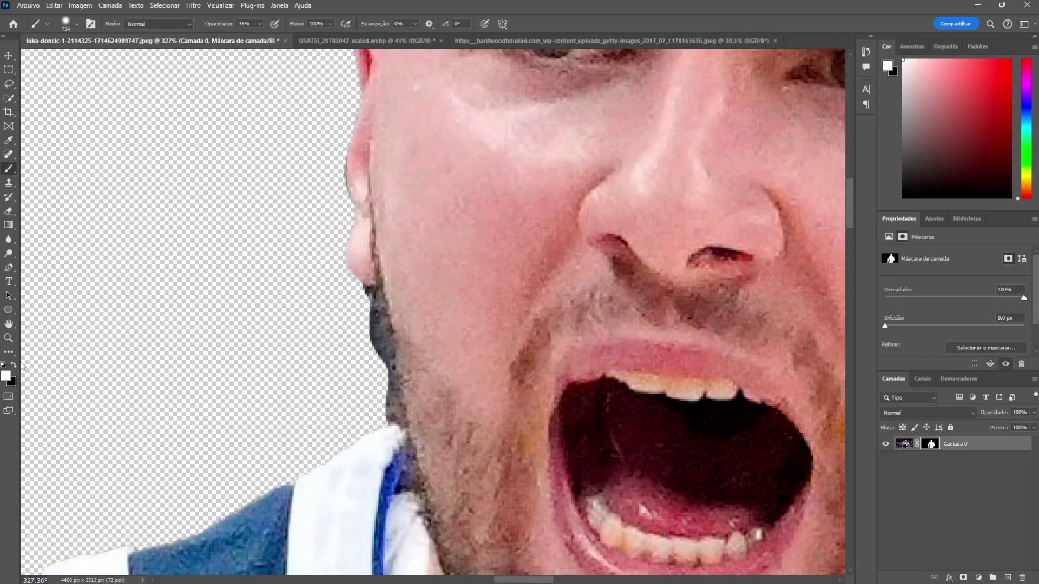
key("x")
key("F5")
left_click(673, 145)
left_click(679, 187)
type("pwit")
key("BackSpace")
key("BackSpace")
key("BackSpace")
type("elt")
left_click(729, 241)
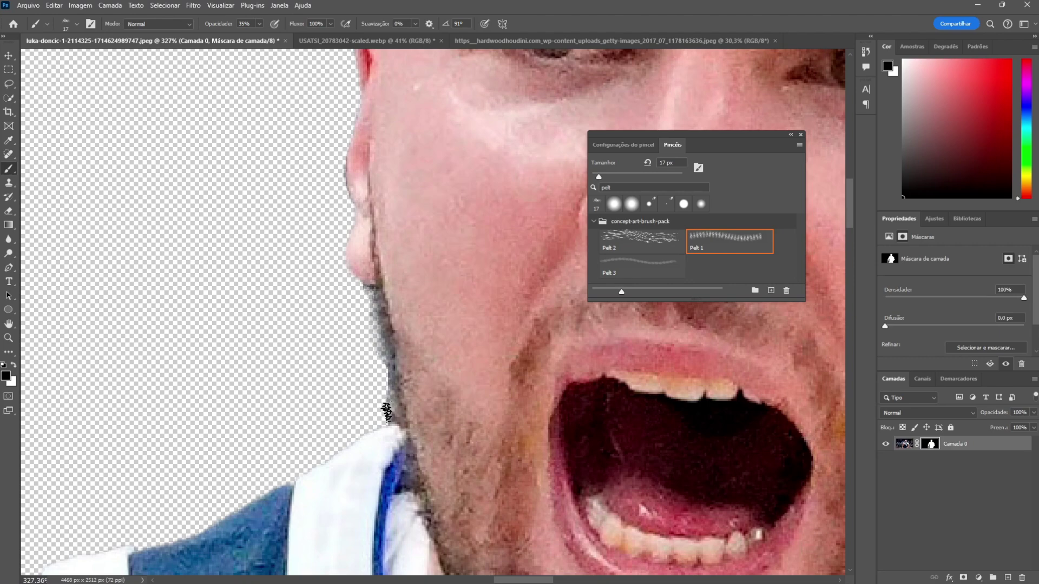
scroll(383, 398, "down", 3)
scroll(406, 368, "down", 3)
key("F5")
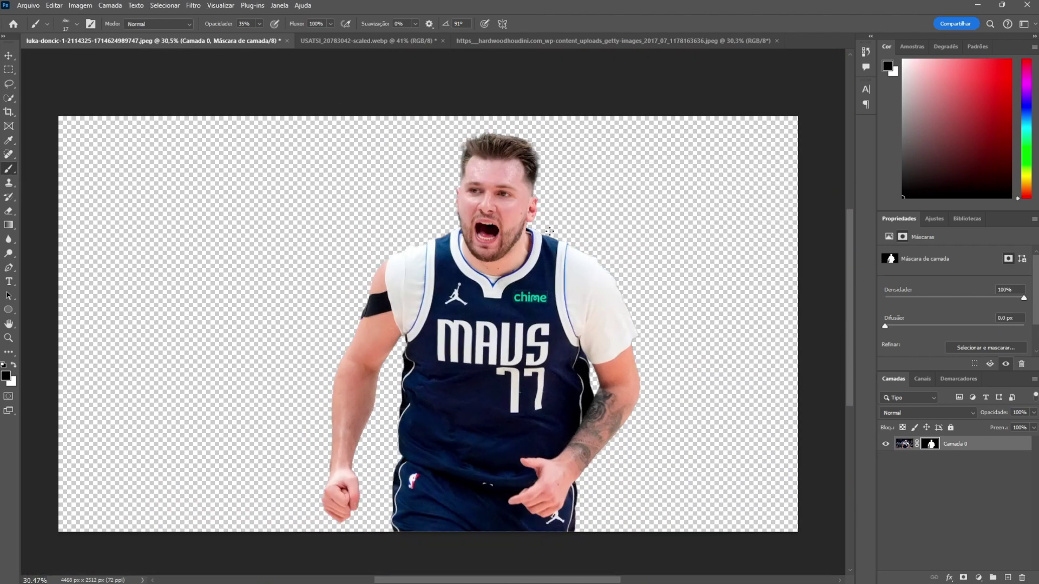
Step: Lasso a loose selection around the Jordan logo on the jersey
scroll(476, 319, "down", 2)
key("l")
scroll(448, 295, "up", 5)
left_click_drag(446, 313, 424, 283)
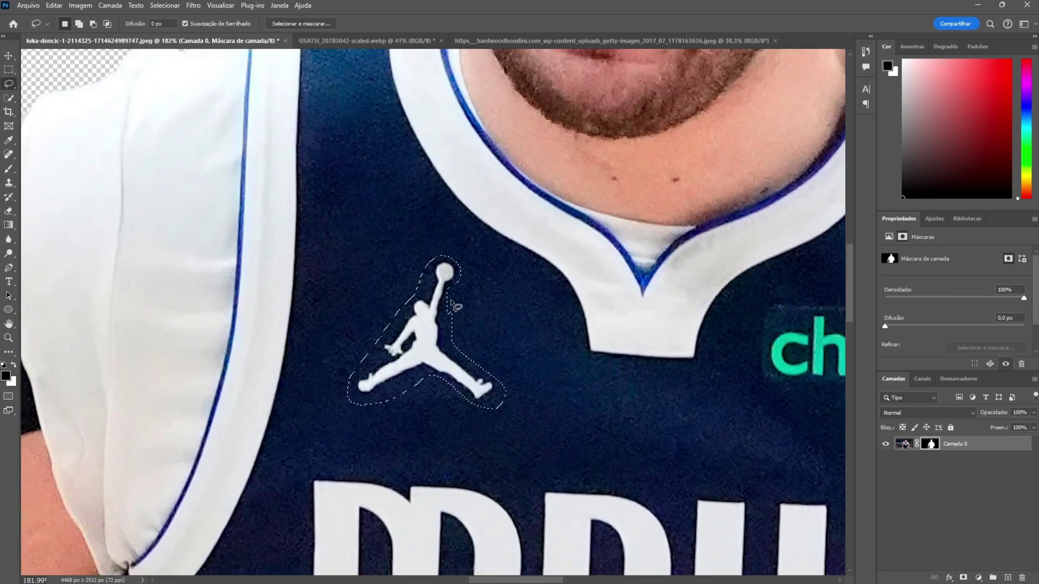
Step: Content-aware fill the Jordan logo on the layer image and deselect
key("ctrl+2")
key("shift+F5")
key("Return")
key("ctrl+d")
scroll(728, 331, "down", 1)
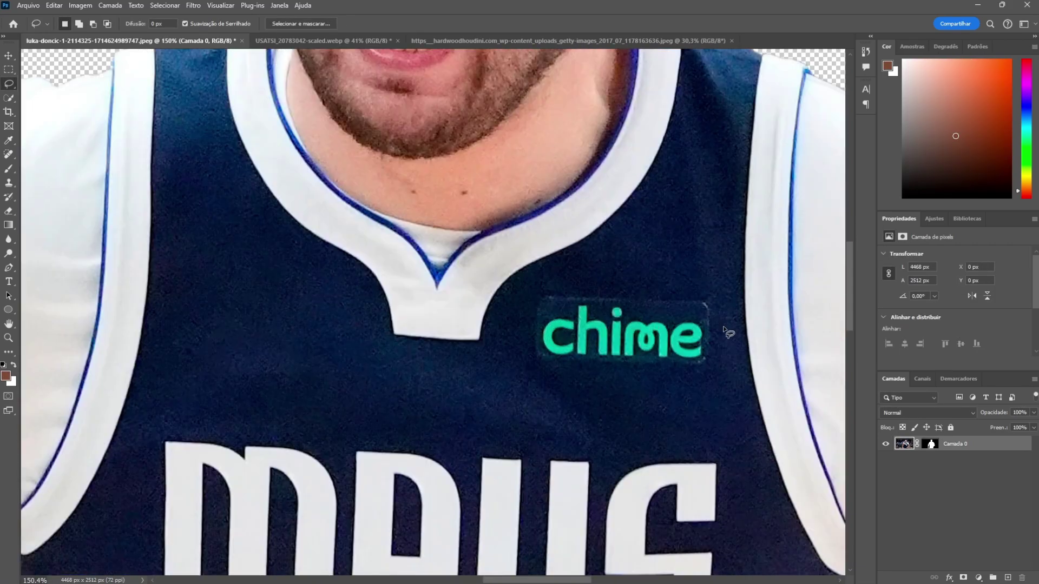
scroll(728, 331, "up", 2)
Step: Fill over the chime patch and spot-heal a leftover mark on the jersey
left_click_drag(707, 303, 447, 372)
key("shift+F5")
key("Return")
right_click(9, 154)
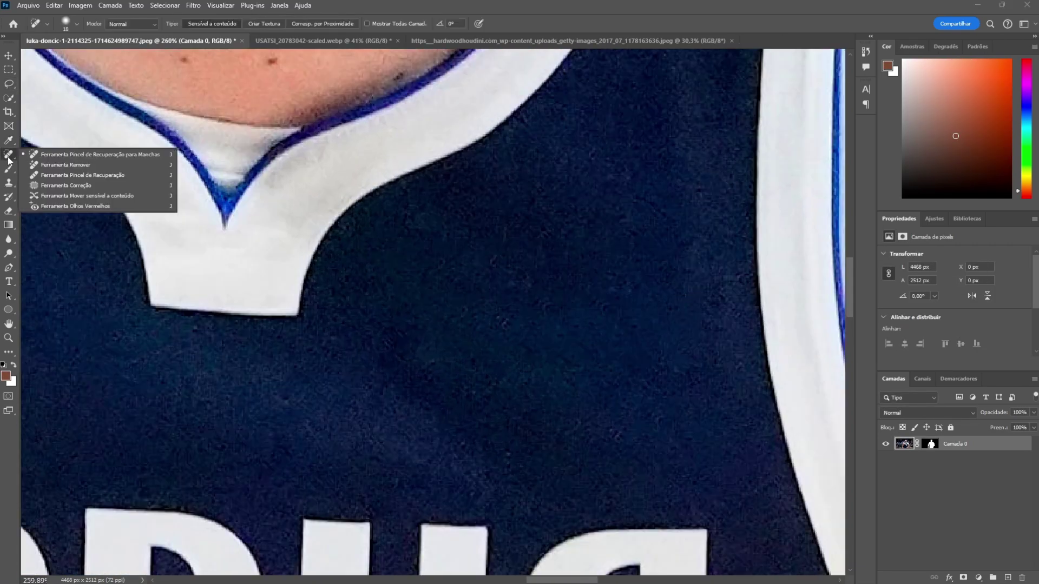
left_click(54, 154)
left_click_drag(704, 363, 508, 374)
scroll(508, 375, "down", 2)
scroll(507, 375, "down", 2)
Step: Lasso the MAVS lettering and 77, content-aware fill them with navy fabric, and deselect
key("l")
left_click_drag(326, 296, 200, 349)
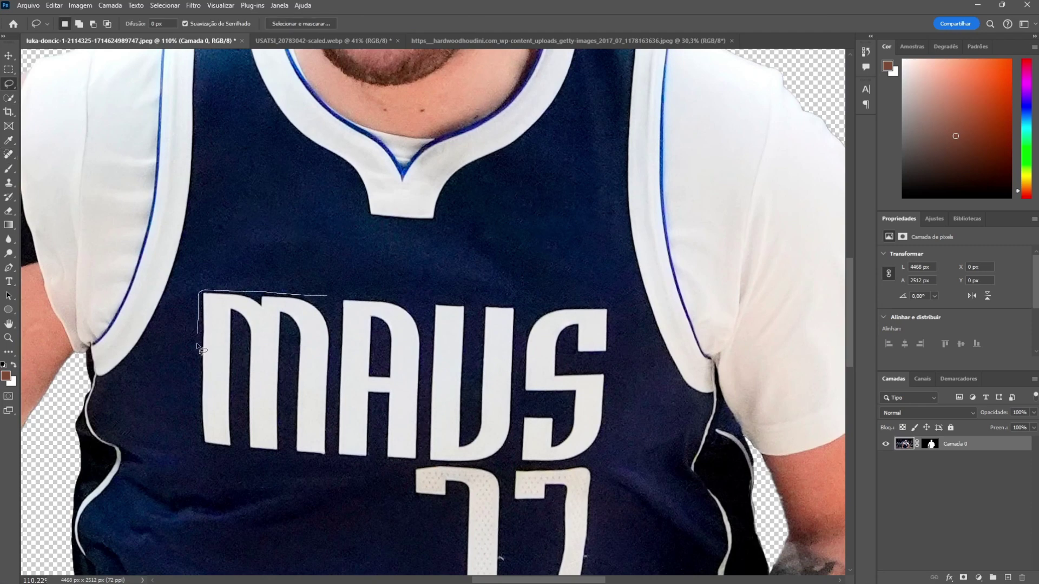
left_click_drag(559, 468, 591, 486)
scroll(592, 485, "down", 2)
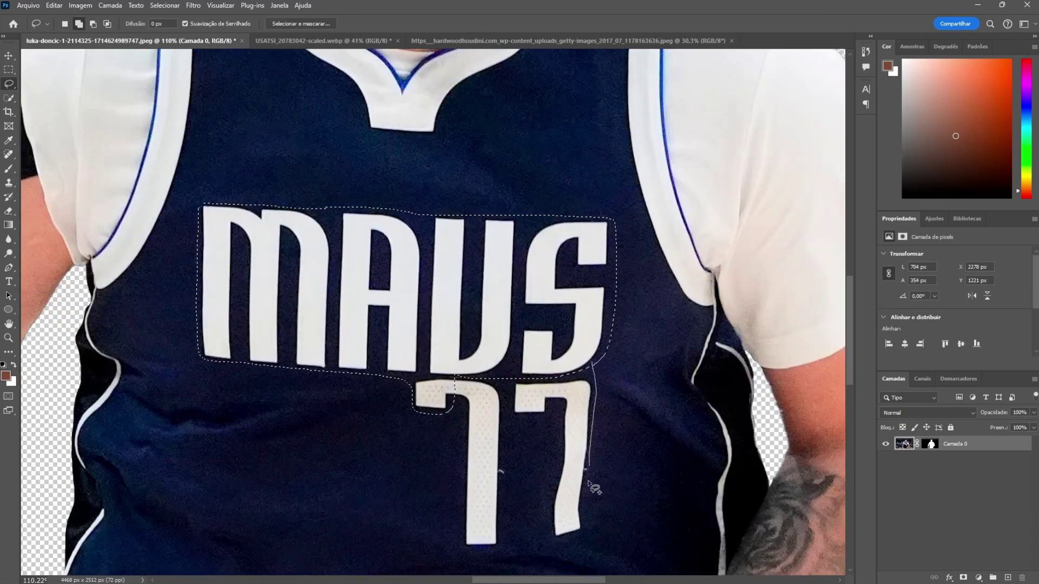
left_click_drag(508, 474, 459, 411)
key("shift+F5")
key("Return")
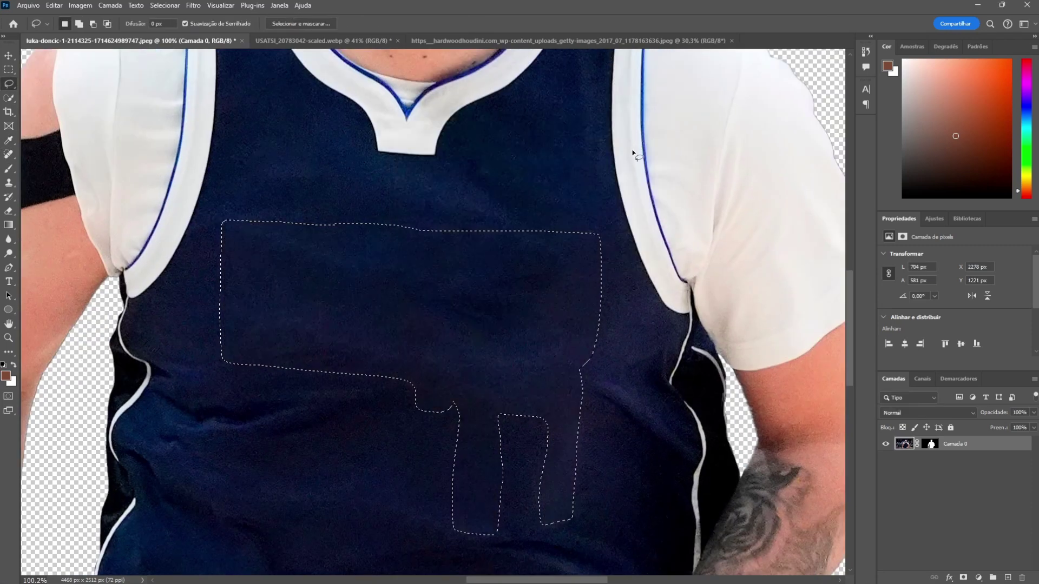
key("ctrl+d")
scroll(586, 416, "up", 2)
Step: Spot-heal the remaining dark blemishes on the jersey
key("j")
left_click_drag(509, 444, 623, 452)
left_click_drag(573, 303, 584, 411)
scroll(547, 374, "down", 5)
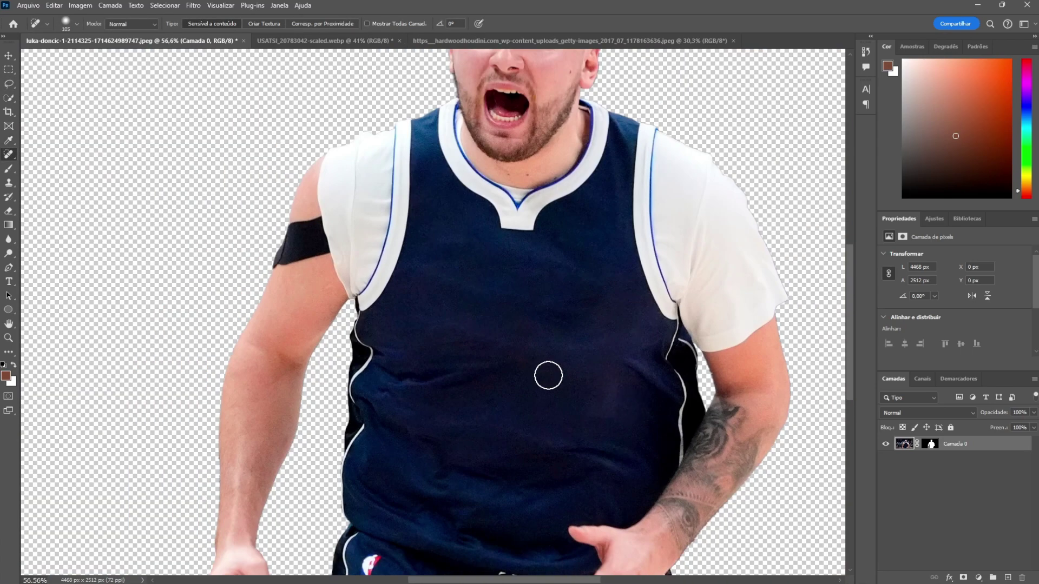
scroll(557, 462, "up", 5)
scroll(557, 462, "down", 5)
scroll(501, 301, "up", 3)
scroll(352, 260, "up", 2)
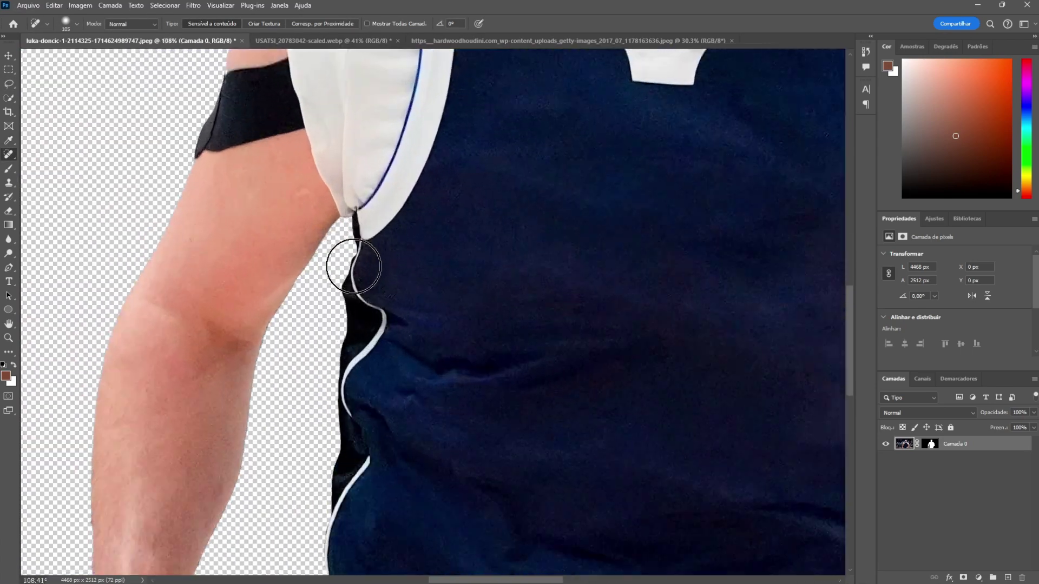
Step: Lasso the dark gap between the arm and the jersey
key("l")
scroll(363, 175, "up", 1)
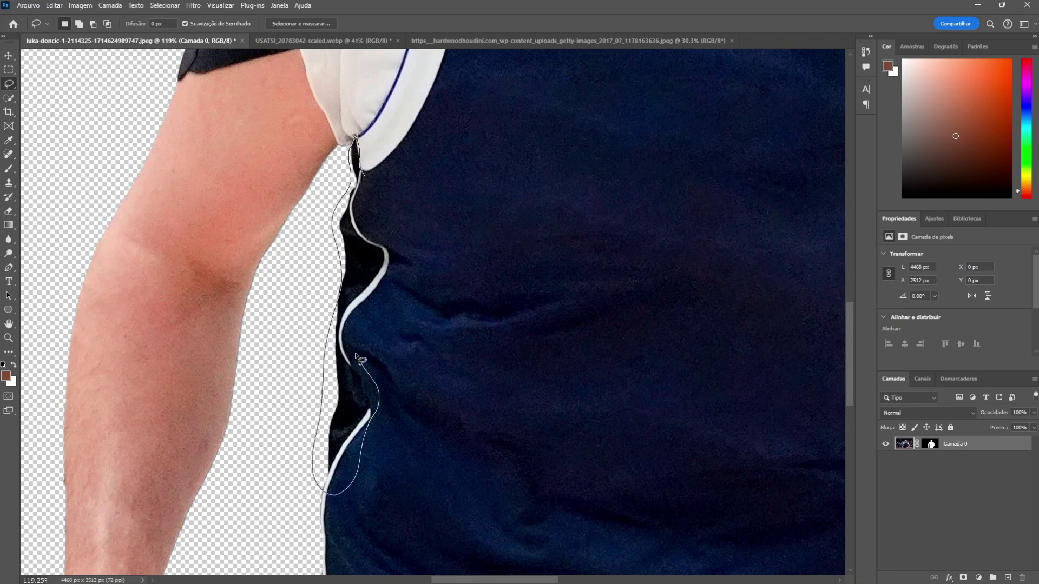
scroll(360, 359, "down", 2)
left_click_drag(359, 360, 317, 360)
scroll(317, 359, "down", 3)
Step: Convert the player layer to a Smart Object
right_click(957, 444)
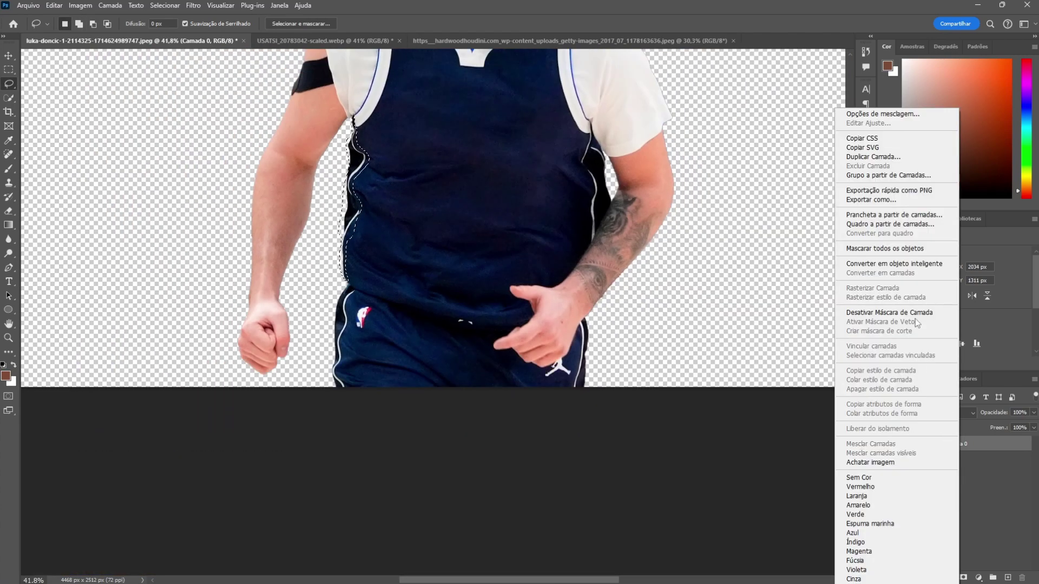
left_click(894, 263)
scroll(357, 260, "up", 4)
left_click(54, 6)
key("Escape")
left_click(54, 5)
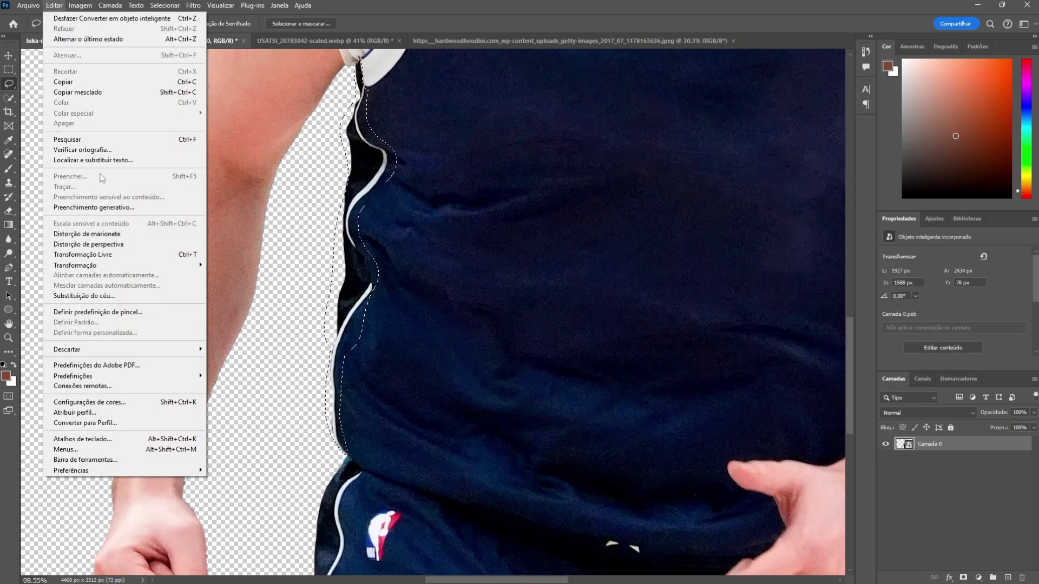
right_click(903, 443)
left_click(865, 216)
Step: Content-Aware Fill the gap, excluding shoulder, sleeve and lower-right from sampling, output to new layer
left_click(54, 5)
left_click(108, 197)
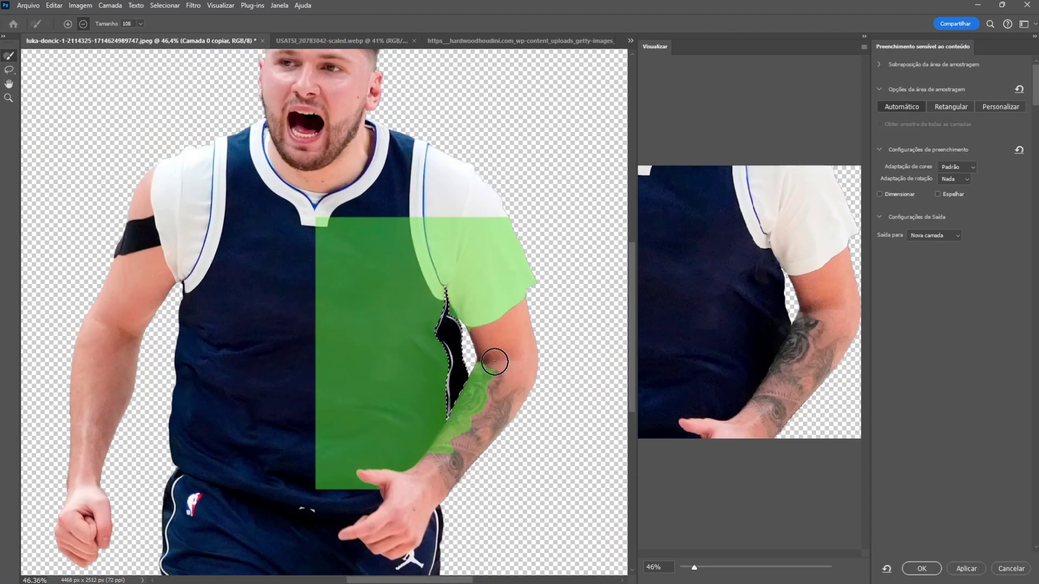
left_click_drag(444, 263, 537, 308)
mouse_move(300, 477)
left_mouse_down()
mouse_move(427, 431)
mouse_move(455, 303)
left_mouse_up()
left_click(921, 568)
Step: Merge the fill layer down and compare against the Boston player reference image
key("ctrl+e")
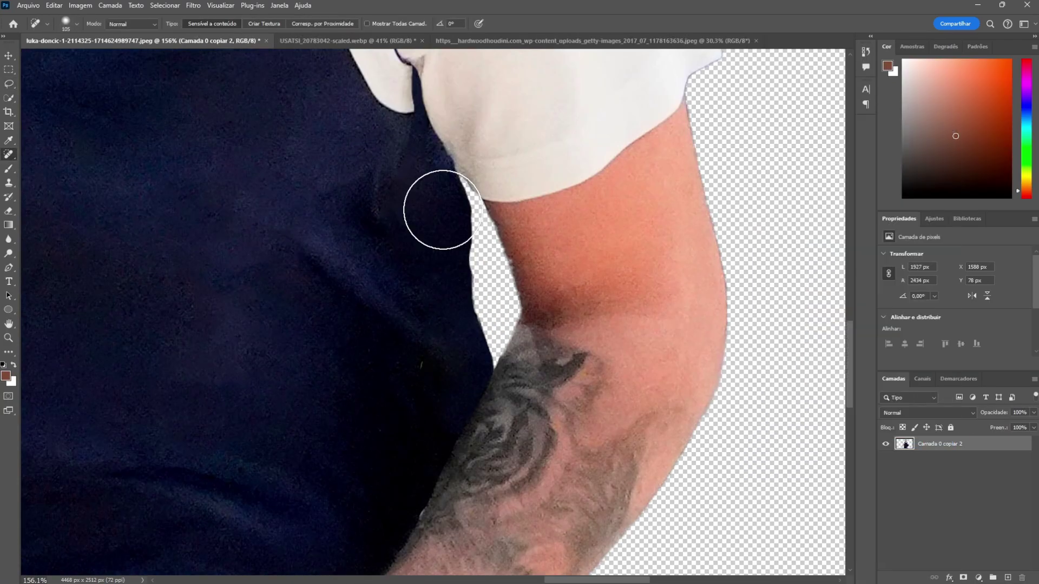
scroll(382, 150, "down", 3)
scroll(382, 151, "down", 3)
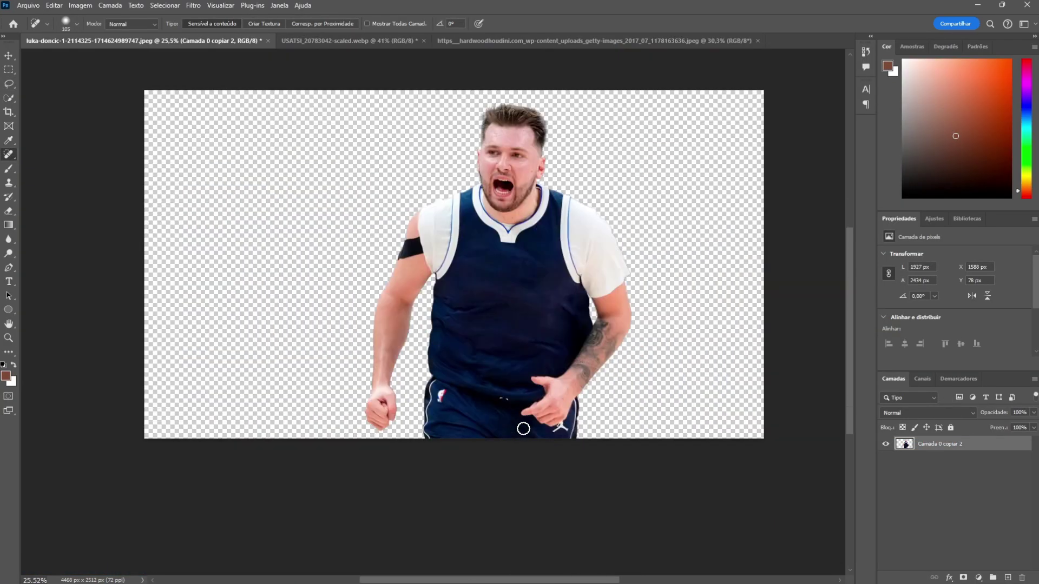
key("ctrl+Tab")
key("ctrl+shift+Tab")
scroll(541, 290, "up", 1)
scroll(595, 290, "up", 1)
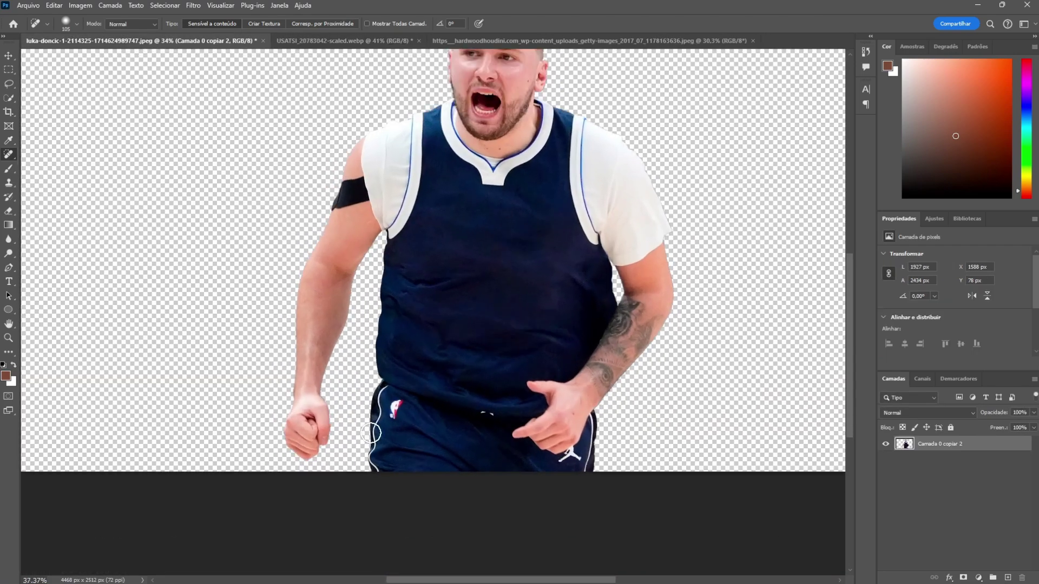
scroll(393, 448, "up", 3)
Step: Lasso a closed selection around the white piping on the shorts' left edge
left_click(8, 83)
scroll(422, 300, "up", 1)
left_click_drag(420, 265, 373, 470)
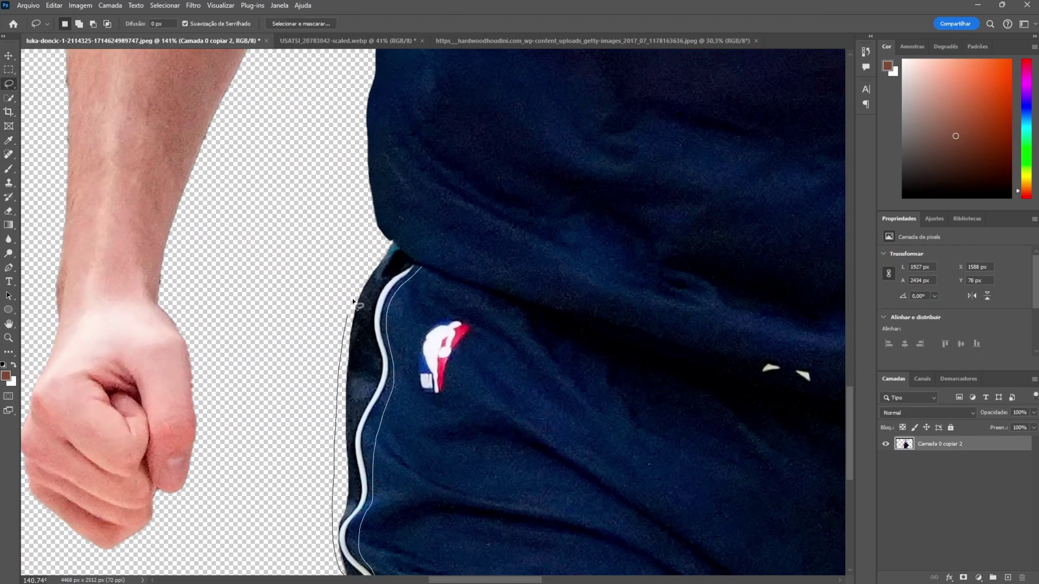
scroll(384, 284, "down", 2)
mouse_move(352, 297)
left_mouse_down()
mouse_move(384, 283)
mouse_move(332, 383)
left_mouse_up()
scroll(626, 435, "up", 3)
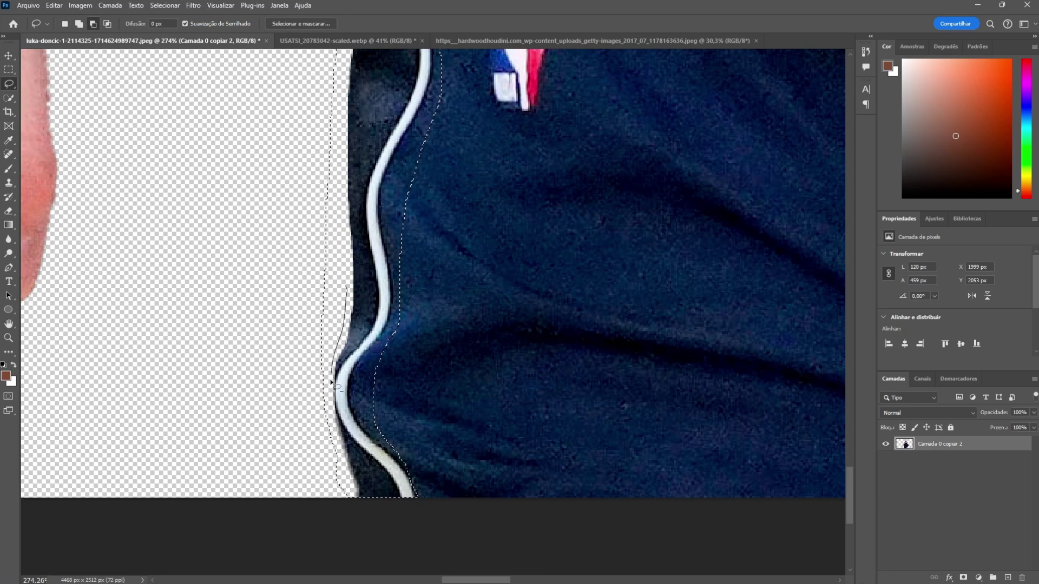
scroll(319, 250, "up", 5)
left_click_drag(335, 234, 424, 105)
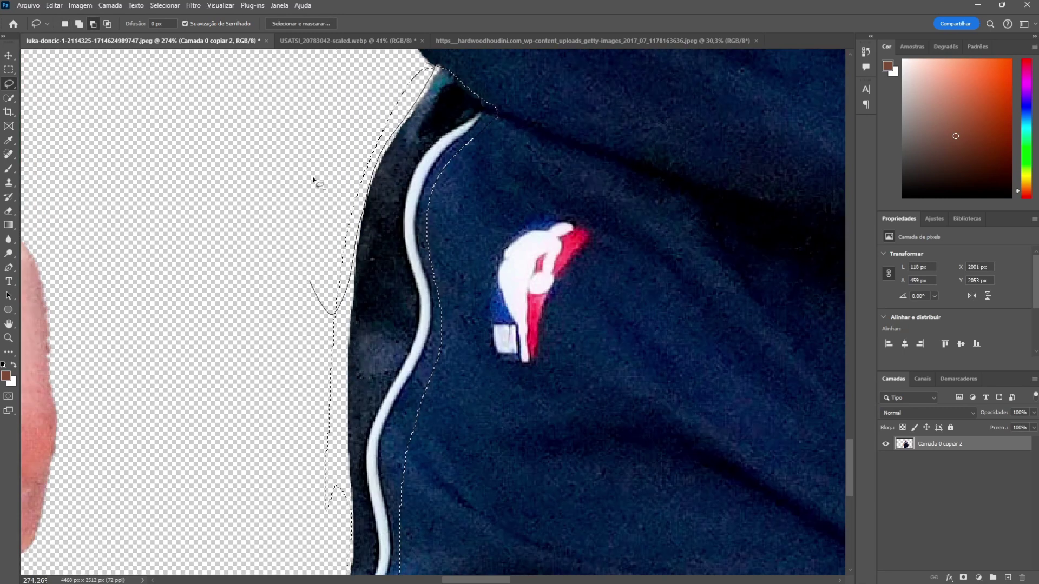
scroll(314, 180, "down", 3)
scroll(347, 208, "down", 2)
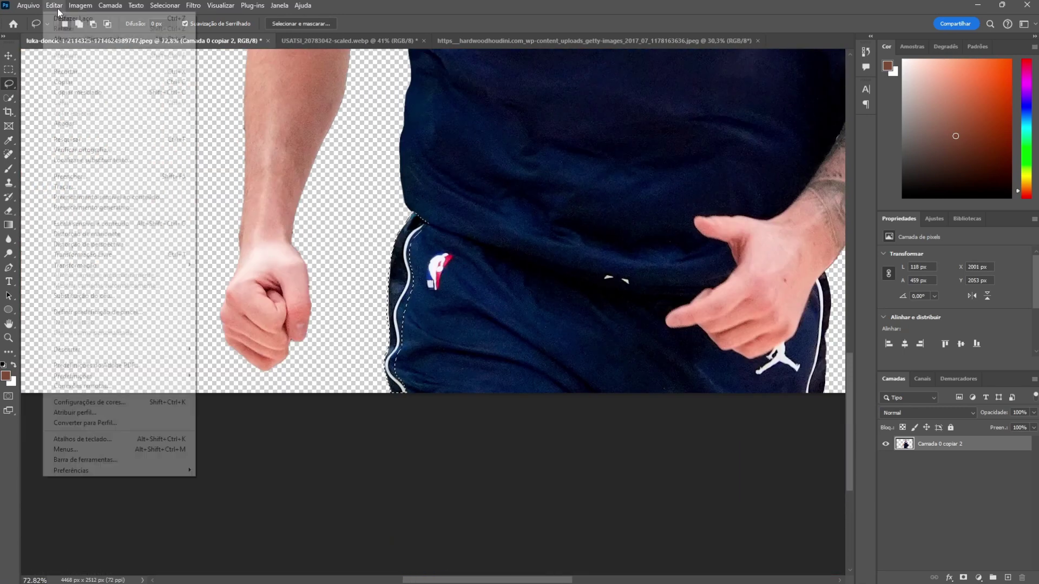
Step: Fill the selected white side stripe on the shorts with surrounding navy fabric
left_click(301, 23)
left_click(923, 565)
right_click(966, 407)
key("Escape")
scroll(346, 270, "up", 3, "alt")
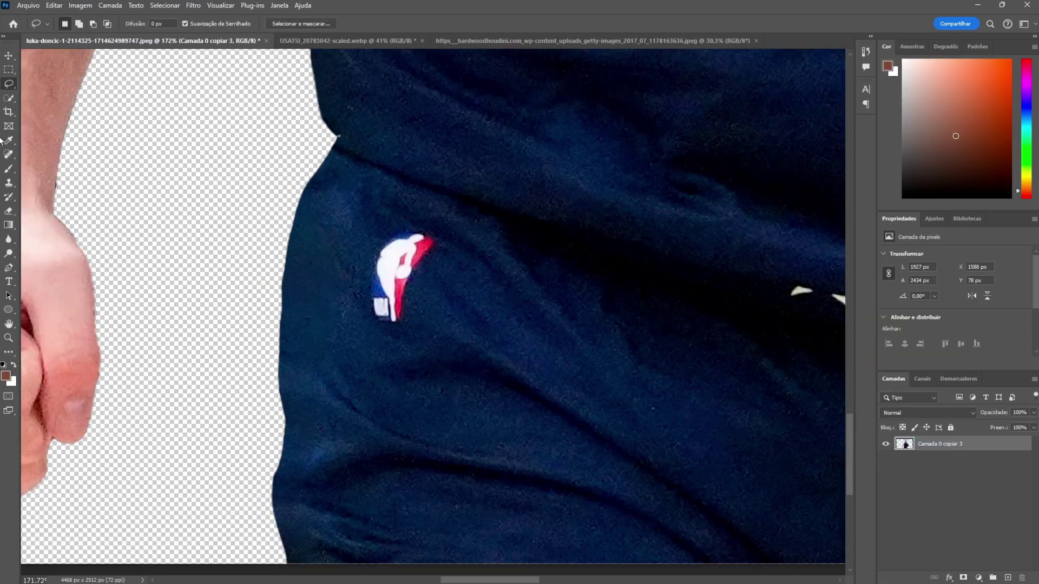
key("j")
scroll(437, 344, "down", 3, "alt")
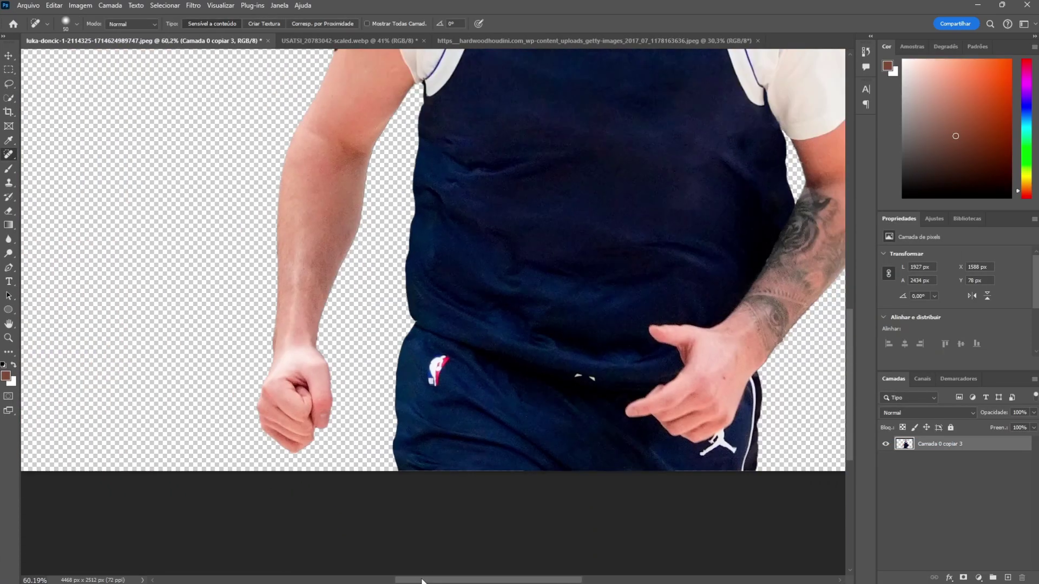
scroll(519, 347, "up", 4, "alt")
Step: Lasso the Jumpman logo and remove it with a content-aware fill
key("l")
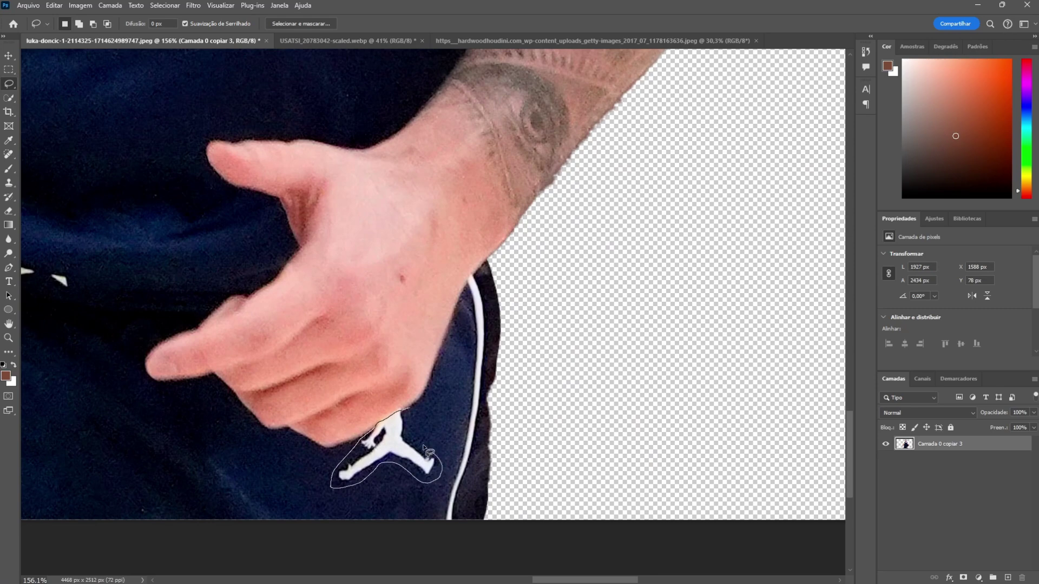
key("shift+F5")
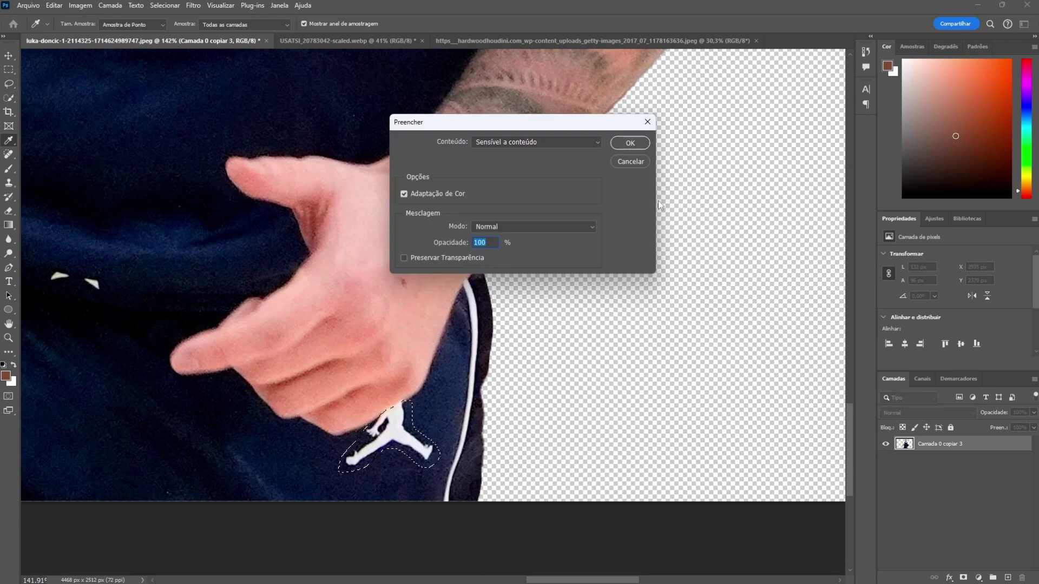
key("Return")
Step: Use the Healing Brush to remove the stray mark and dark streak beside the hand
right_click(9, 154)
left_click(92, 169)
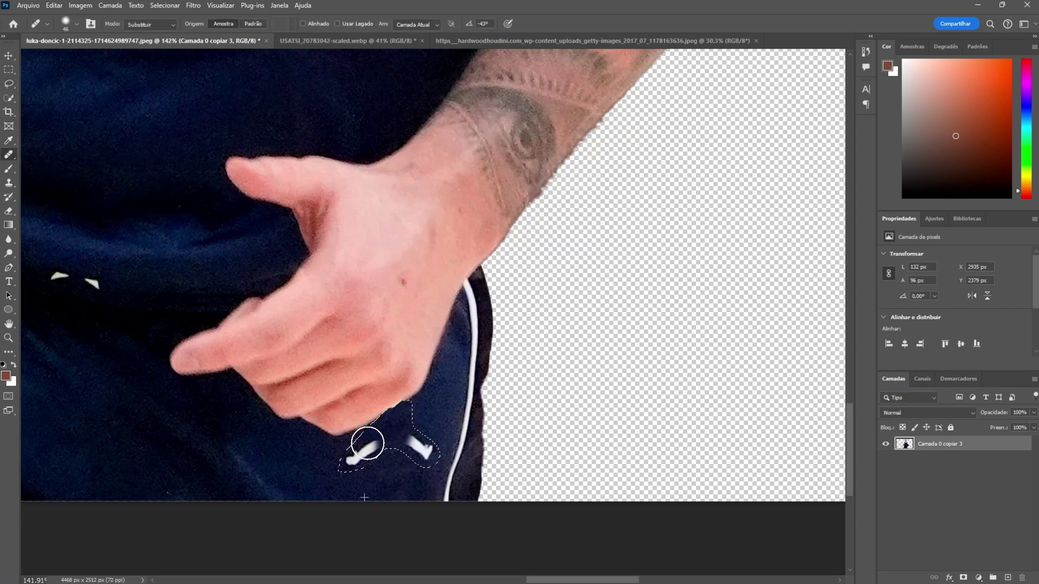
scroll(470, 418, "up", 5, "alt")
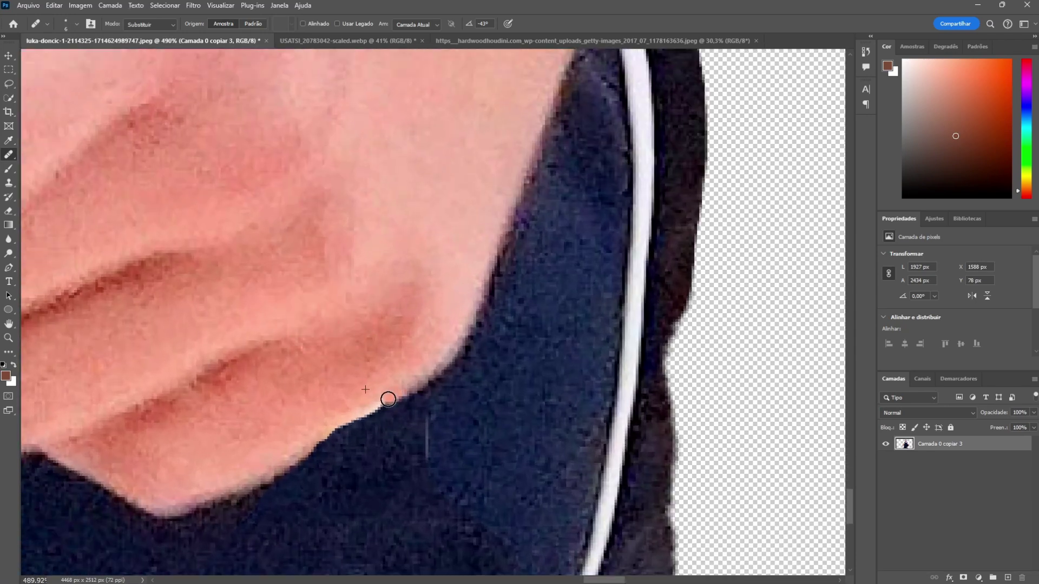
left_click_drag(403, 373, 378, 390)
scroll(379, 390, "up", 2, "alt")
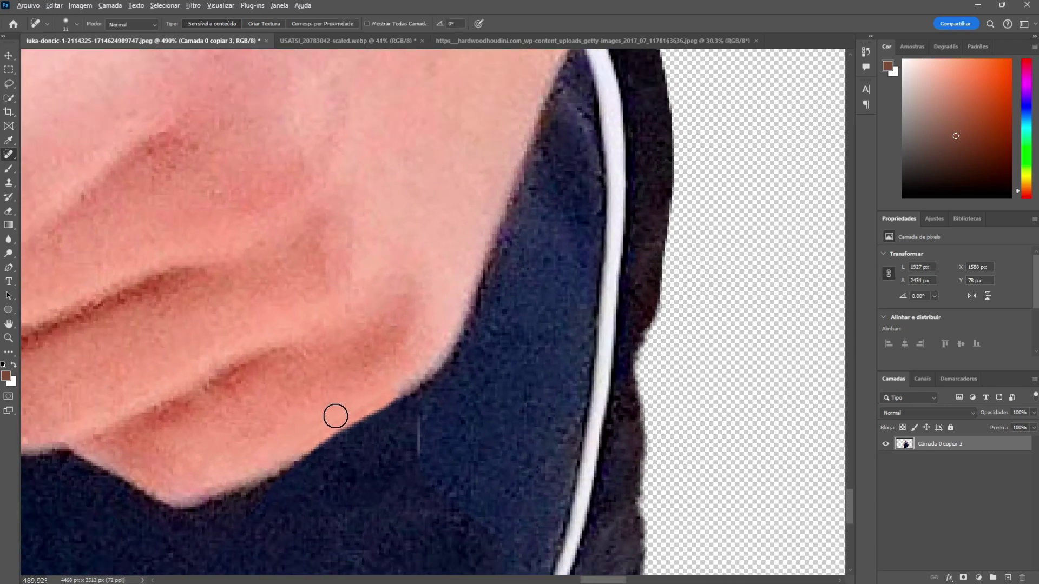
left_click_drag(362, 354, 299, 400)
scroll(299, 400, "down", 6, "alt")
scroll(509, 446, "up", 3, "alt")
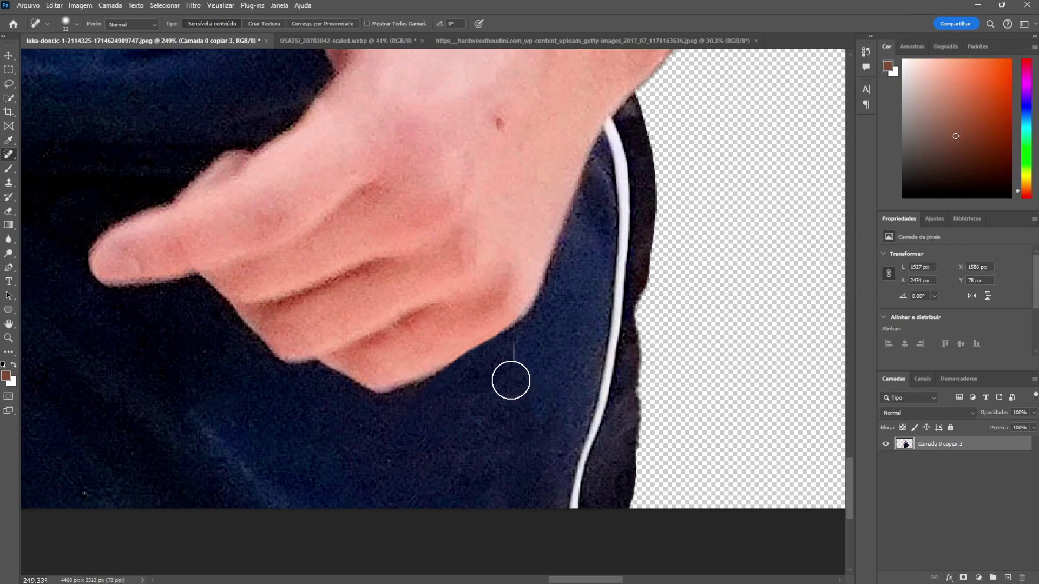
scroll(189, 149, "down", 3, "alt")
scroll(565, 192, "up", 2, "alt")
Step: Content-Aware Fill the right stripe, excluding the hand from the sampling area
key("l")
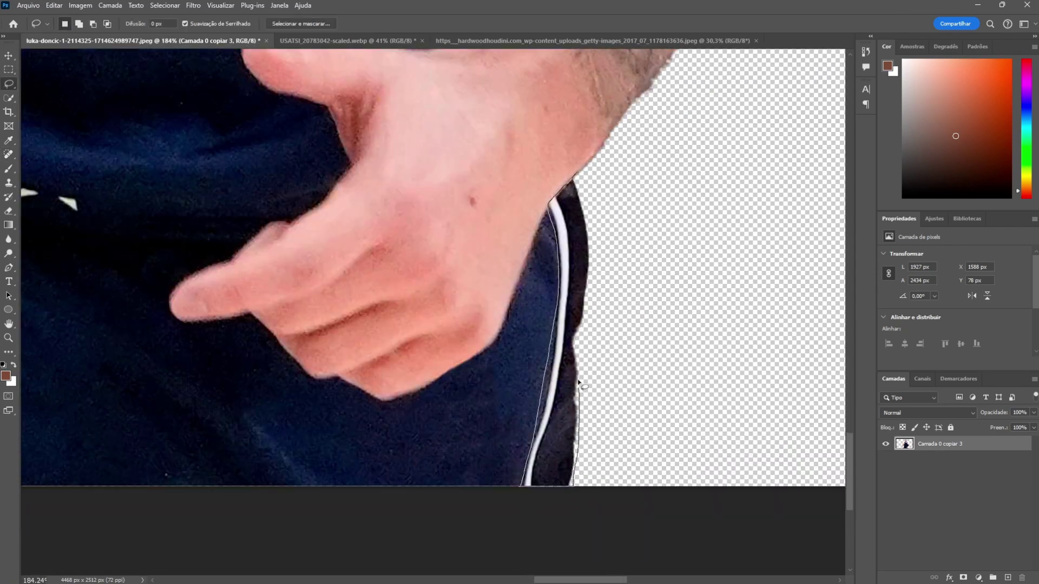
left_click(54, 5)
left_click(92, 149)
mouse_move(541, 162)
left_mouse_down()
mouse_move(278, 324)
mouse_move(512, 177)
left_mouse_up()
left_click(922, 569)
scroll(379, 271, "up", 2, "alt")
Step: Merge the layers into one and set the Spot Healing brush to 8 px
right_click(941, 443)
left_click(914, 452)
key("j")
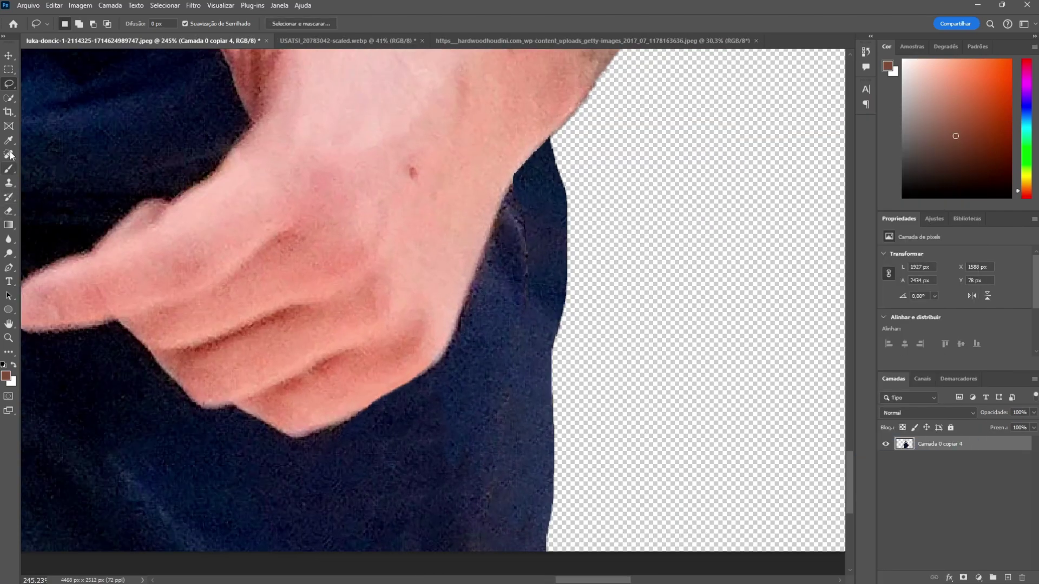
scroll(476, 204, "up", 3, "alt")
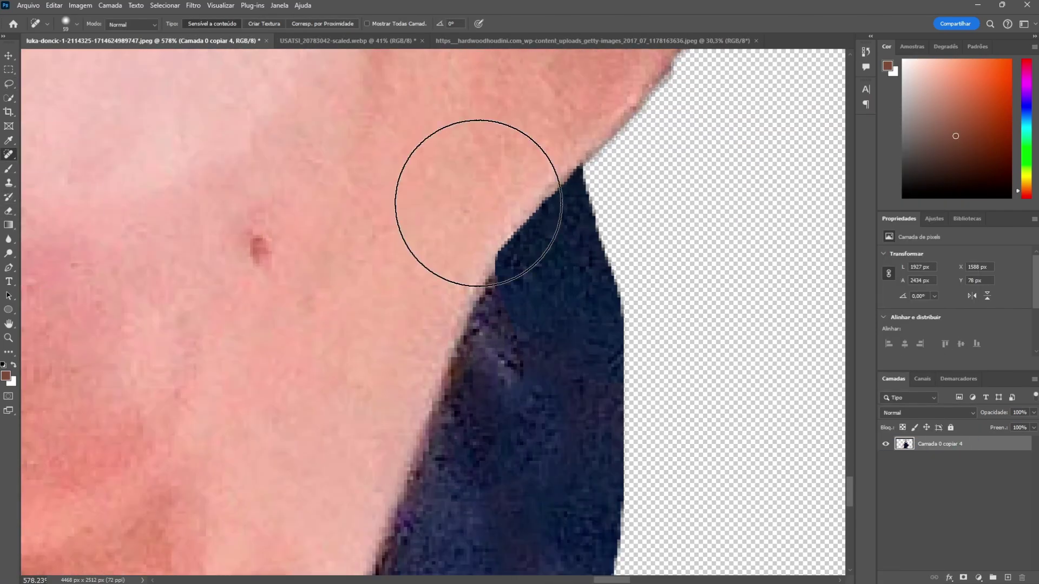
key("shift+j")
scroll(515, 201, "down", 5, "alt")
scroll(487, 189, "down", 2, "alt")
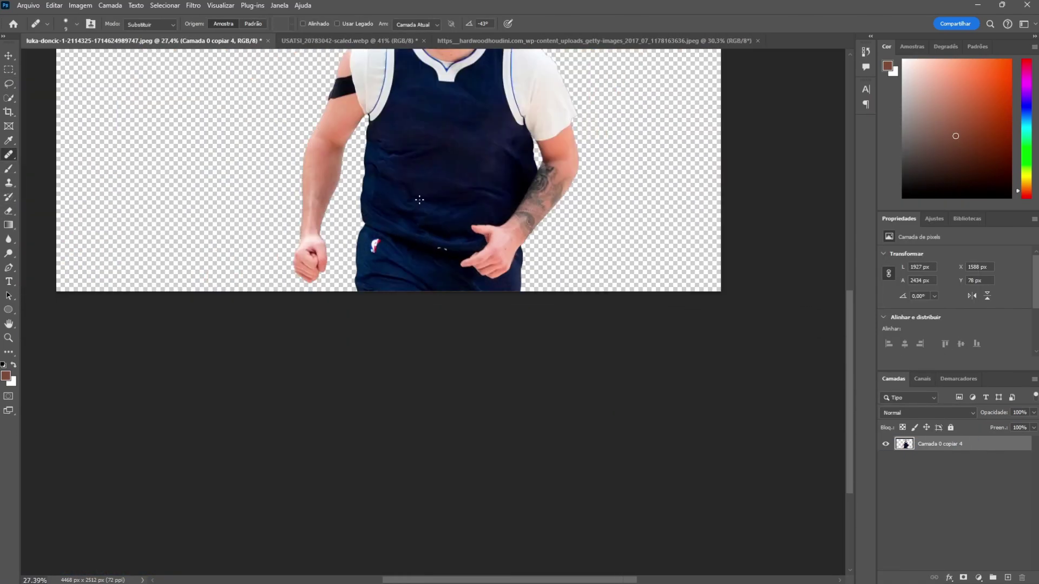
scroll(432, 162, "up", 1, "alt")
Step: Start a pen path from the neckline along the shoulder and armhole
key("p")
scroll(401, 125, "up", 1, "alt")
left_click(377, 126)
left_click(382, 101)
left_click(339, 115)
left_click(324, 121)
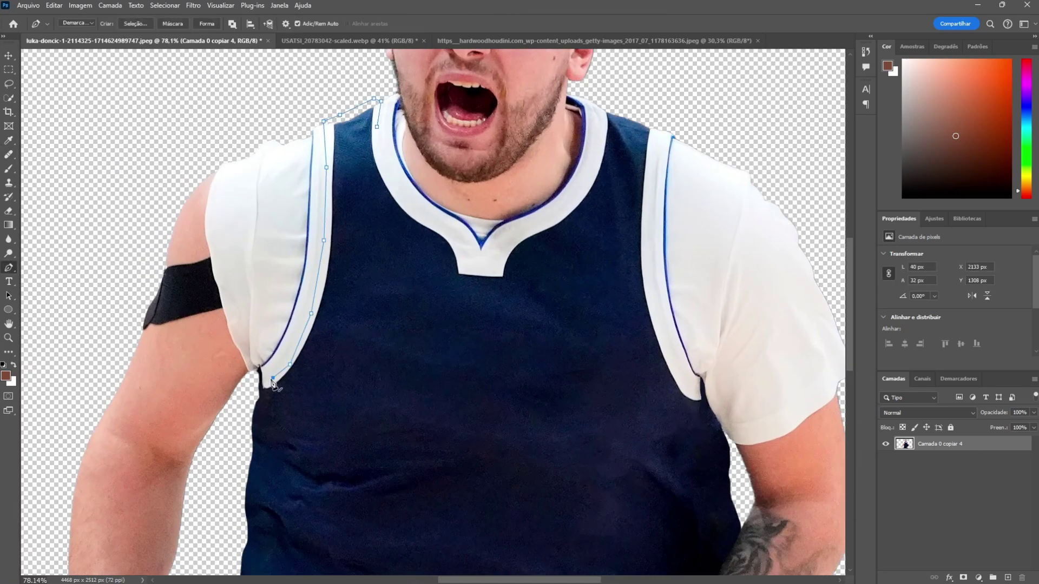
Step: Finish the pen path around the jersey's sides, bottom and right shoulder, closing it
scroll(273, 382, "down", 3)
scroll(273, 382, "down", 4)
left_click(227, 283)
left_click(214, 494)
left_click(546, 523)
left_click(700, 496)
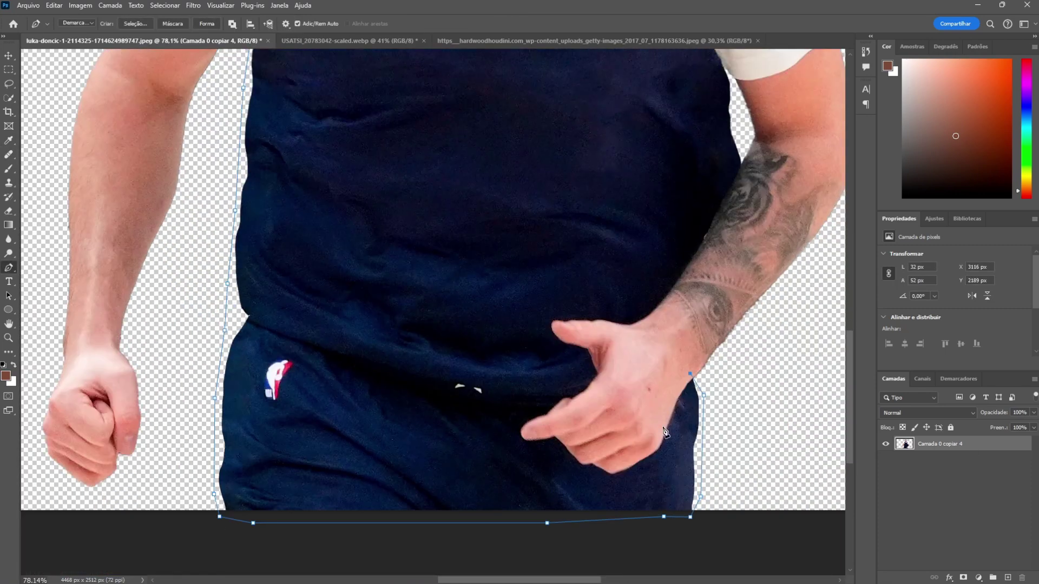
scroll(743, 194, "up", 1)
left_click(744, 207)
left_click(708, 85)
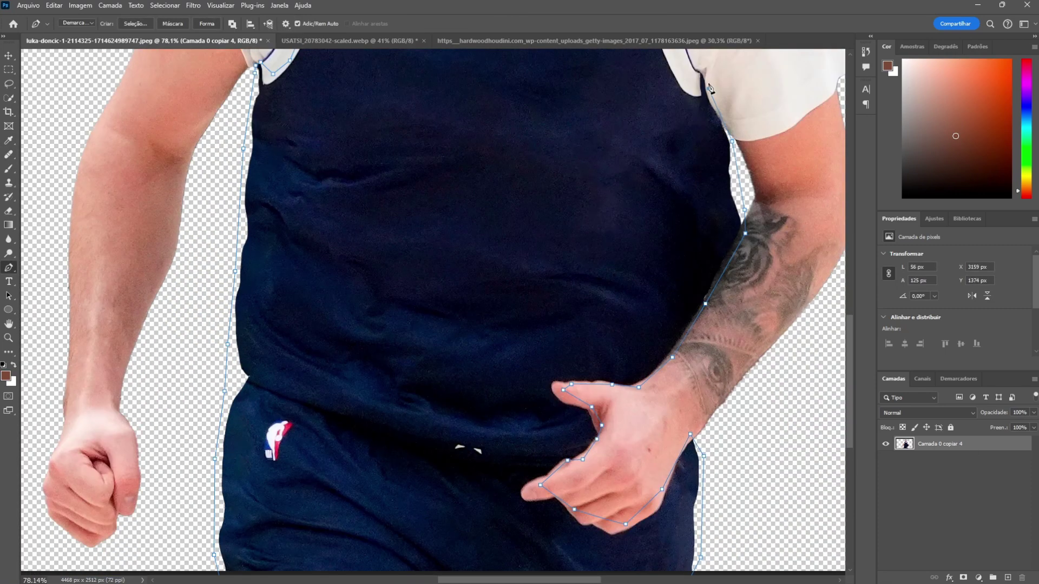
scroll(703, 108, "up", 4)
left_click(654, 118)
scroll(622, 81, "up", 1)
Step: Turn the path into a selection on a masked duplicate layer with a gradient map
right_click(459, 227)
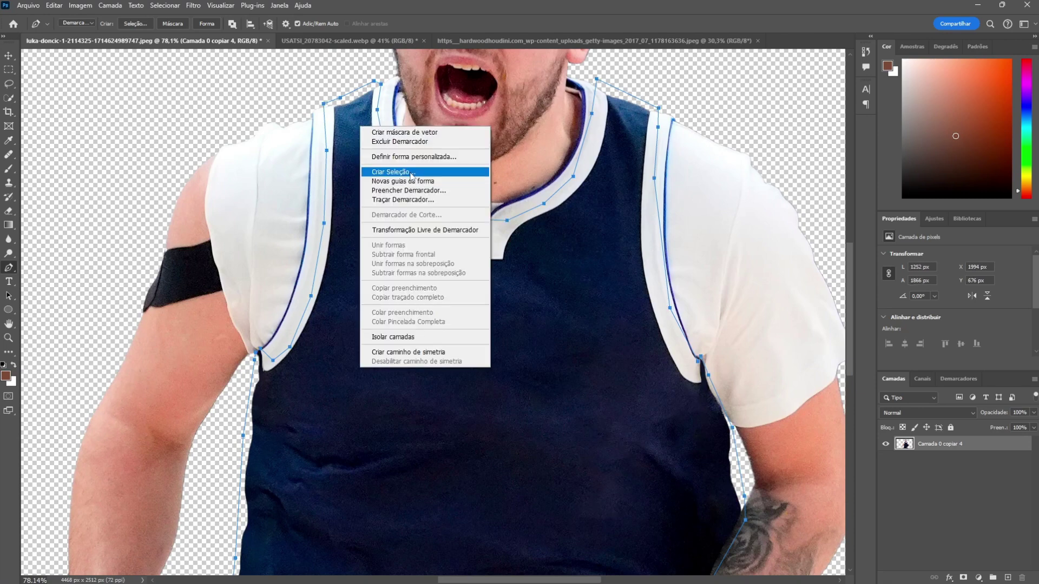
left_click(422, 167)
right_click(952, 444)
left_click(914, 252)
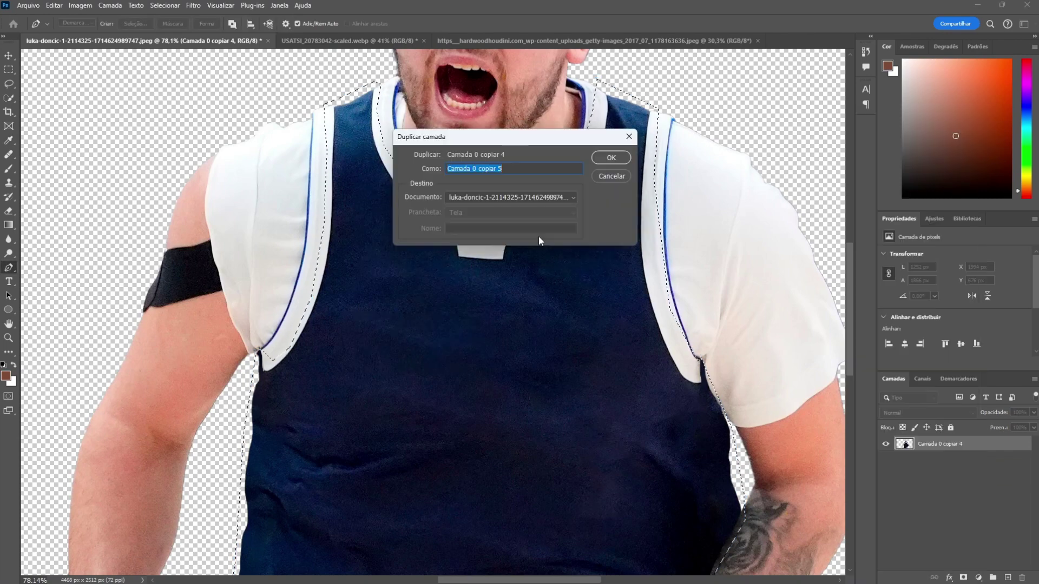
key("Return")
left_click(963, 577)
left_click(986, 563)
Step: Copy the Boston photo into the Luka cutout, shrunk and placed at left
left_click(392, 41)
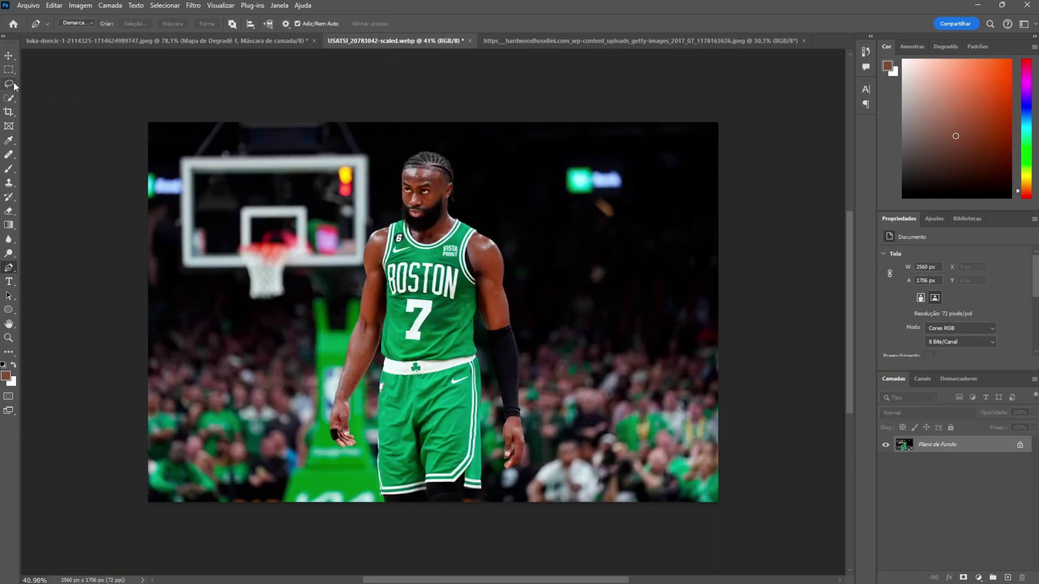
key("ctrl+a")
key("ctrl+c")
left_click(133, 40)
key("ctrl+v")
mouse_move(186, 146)
left_mouse_down()
mouse_move(209, 149)
mouse_move(160, 183)
left_mouse_up()
key("Return")
Step: Delete the unneeded part of the Boston photo, then enlarge it beside Luka
key("m")
left_click_drag(215, 83, 317, 302)
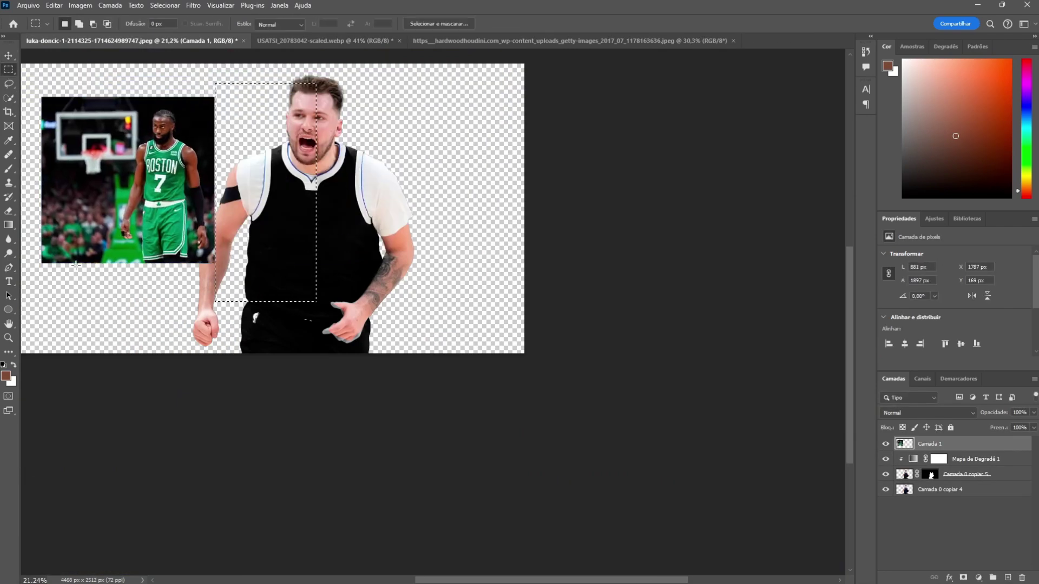
key("Delete")
key("ctrl+t")
left_click_drag(215, 264, 312, 357)
left_click_drag(216, 216, 160, 217)
key("Return")
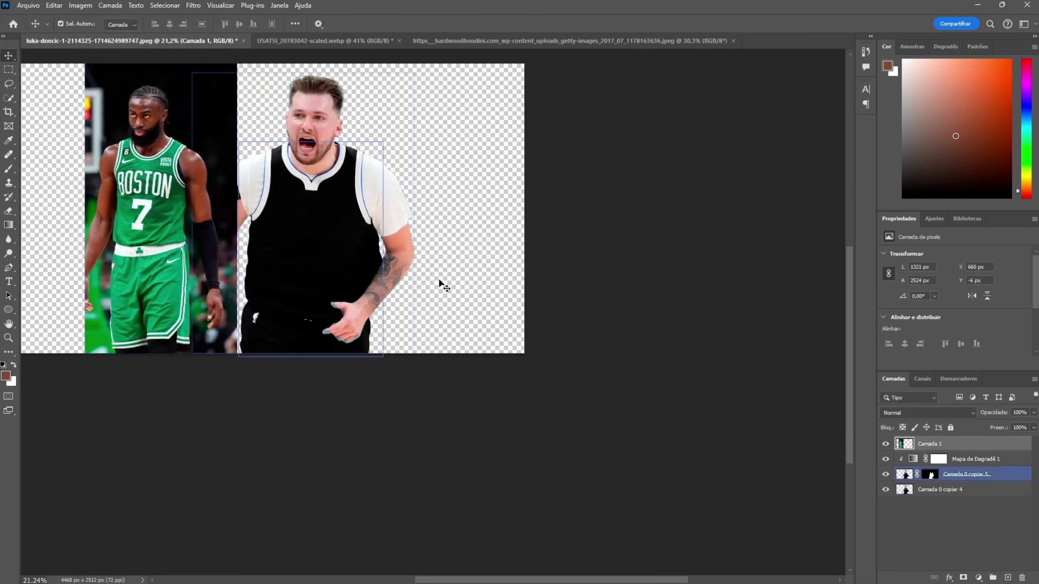
scroll(401, 241, "up", 4)
key("ctrl+0")
Step: Sample greens from the Boston jersey into the gradient map stops, with pale green trim
left_click(968, 459)
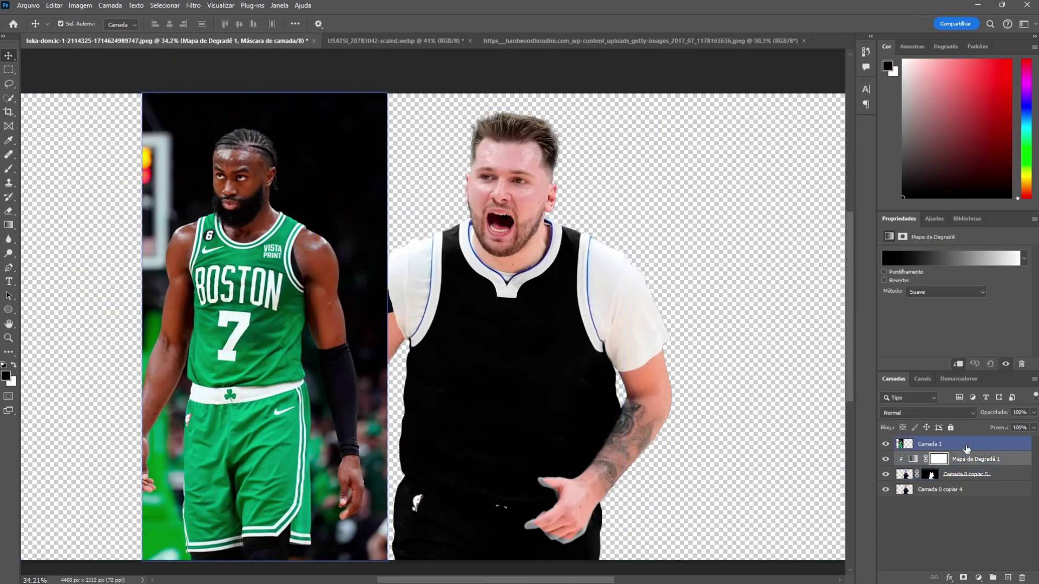
left_click(963, 254)
double_click(1016, 346)
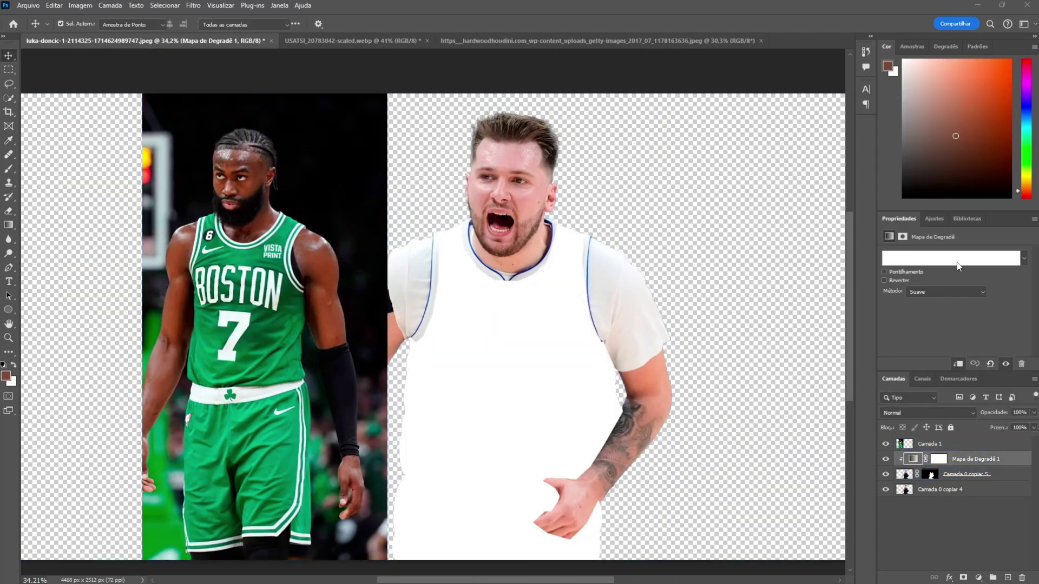
left_click(281, 345)
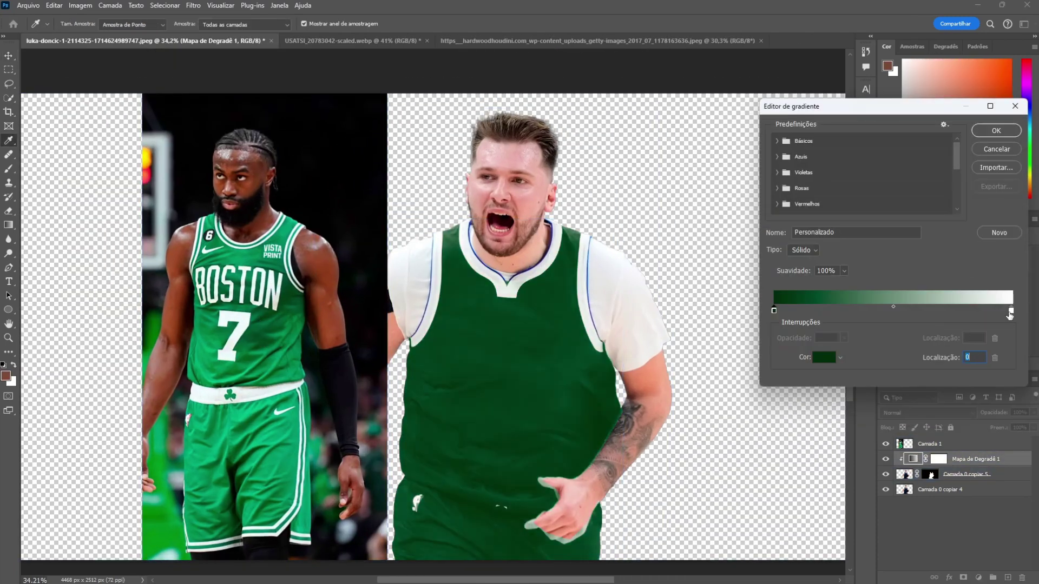
left_click(282, 270)
left_click(767, 249)
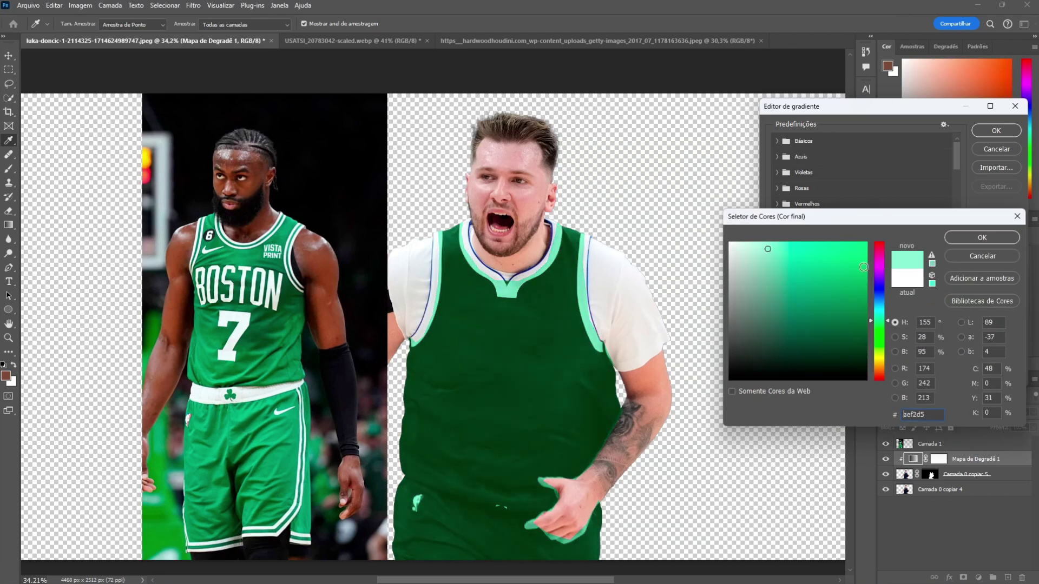
key("Return")
Step: Set the gradient's end stop to white, shift the middle green left, and apply
double_click(1011, 311)
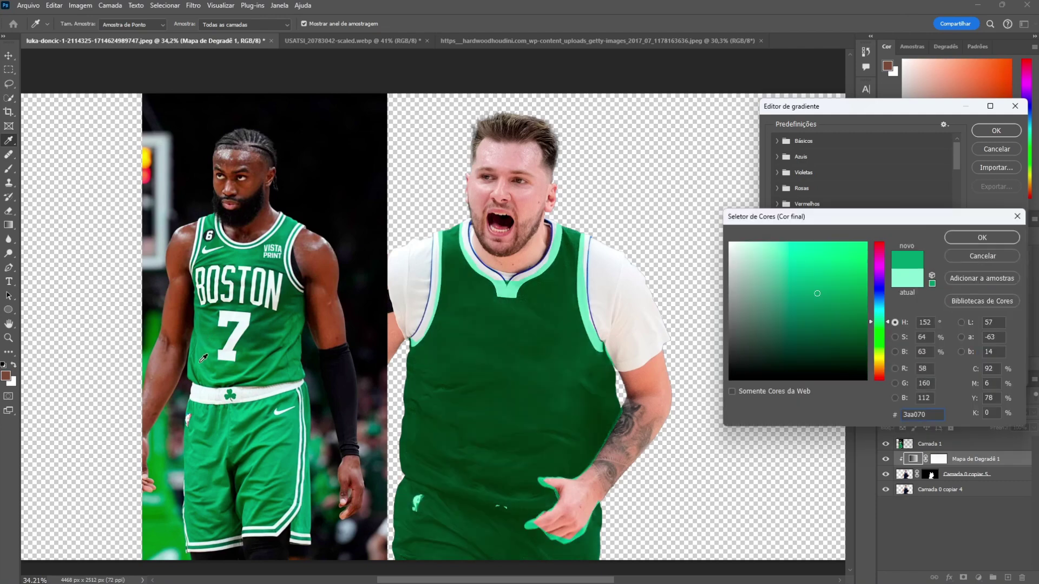
key("Return")
double_click(1011, 311)
key("Return")
mouse_move(893, 310)
left_mouse_down()
mouse_move(838, 311)
mouse_move(848, 313)
left_mouse_up()
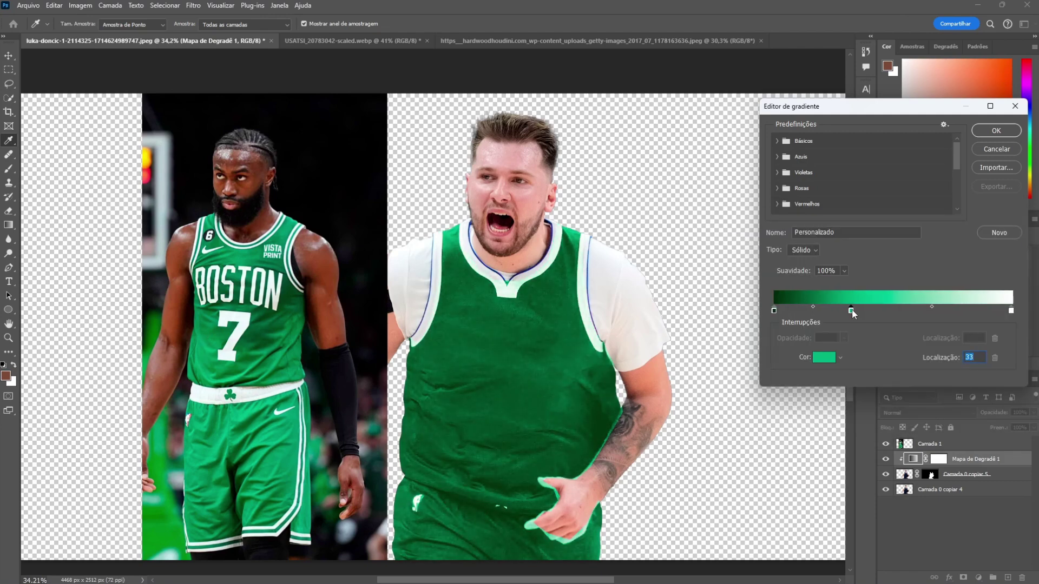
key("Return")
scroll(638, 449, "up", 5)
key("e")
left_click(71, 23)
Step: Set up a soft round brush painting black on the jersey mask
key("Escape")
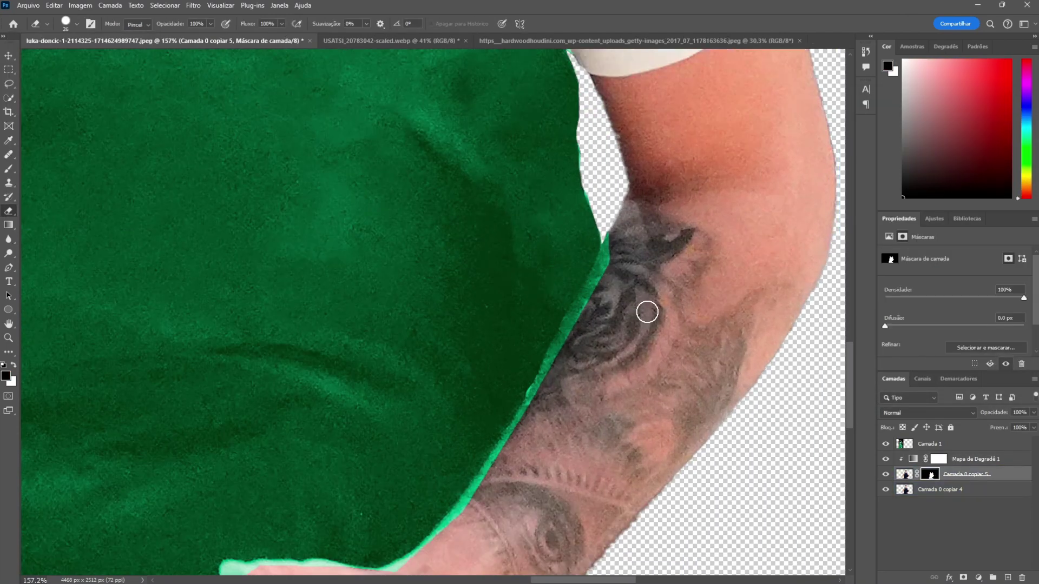
scroll(587, 303, "down", 5)
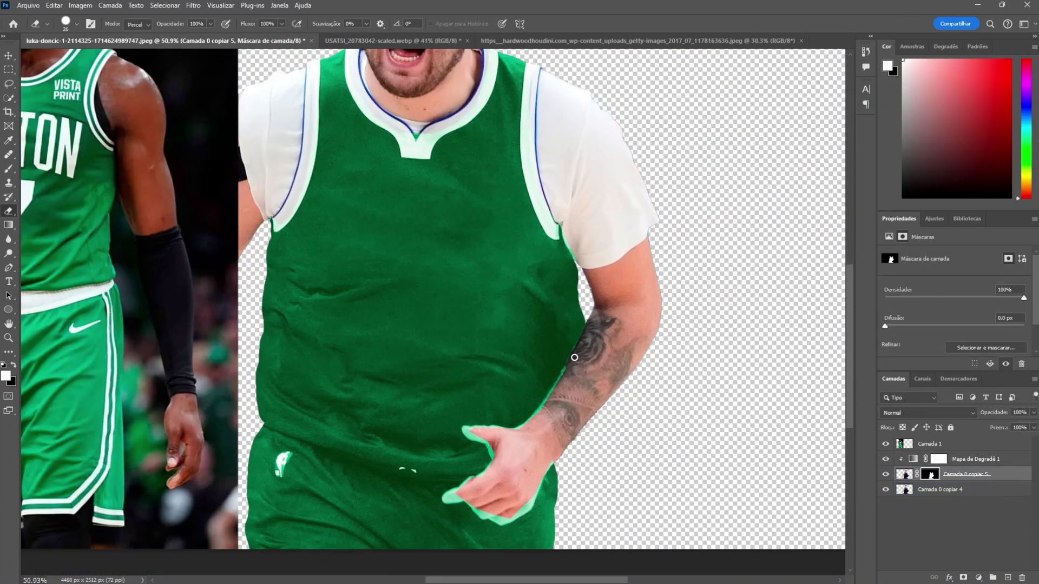
key("b")
key("x")
scroll(573, 254, "up", 6)
left_click(66, 24)
double_click(91, 124)
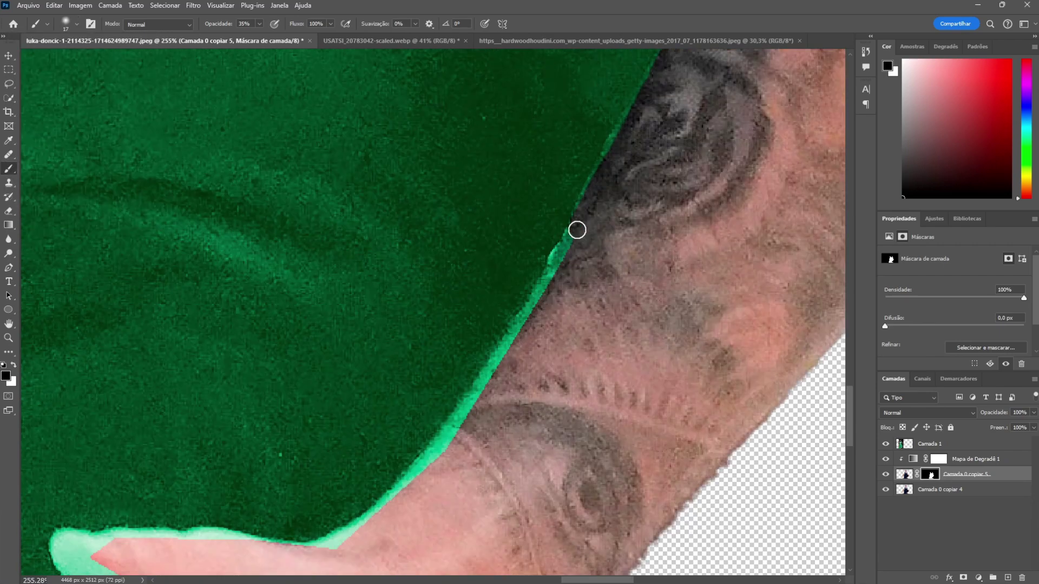
Step: Paint the mask to restore skin at the knuckle edge
scroll(656, 196, "up", 3)
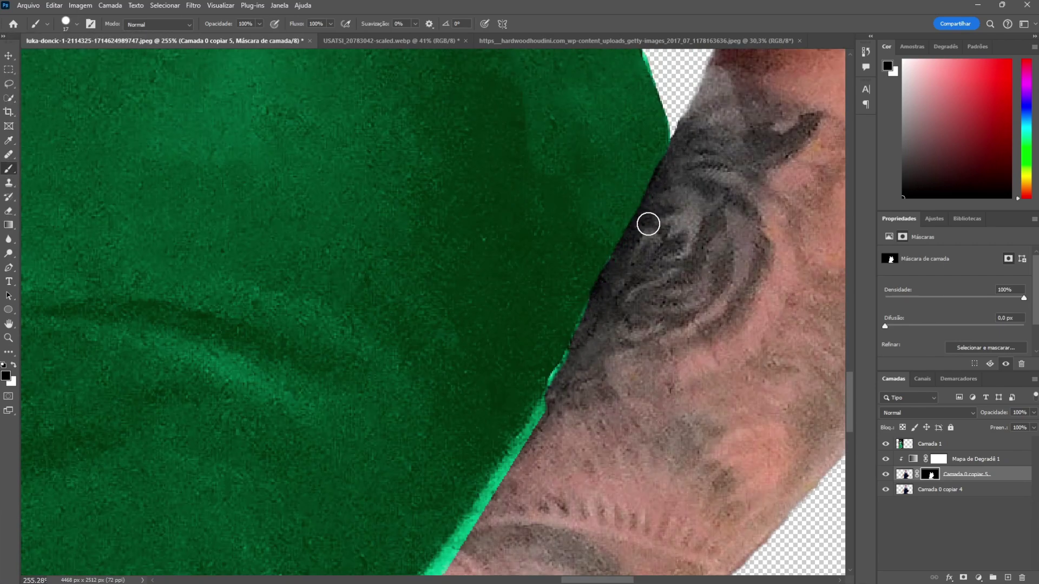
scroll(558, 398, "down", 3)
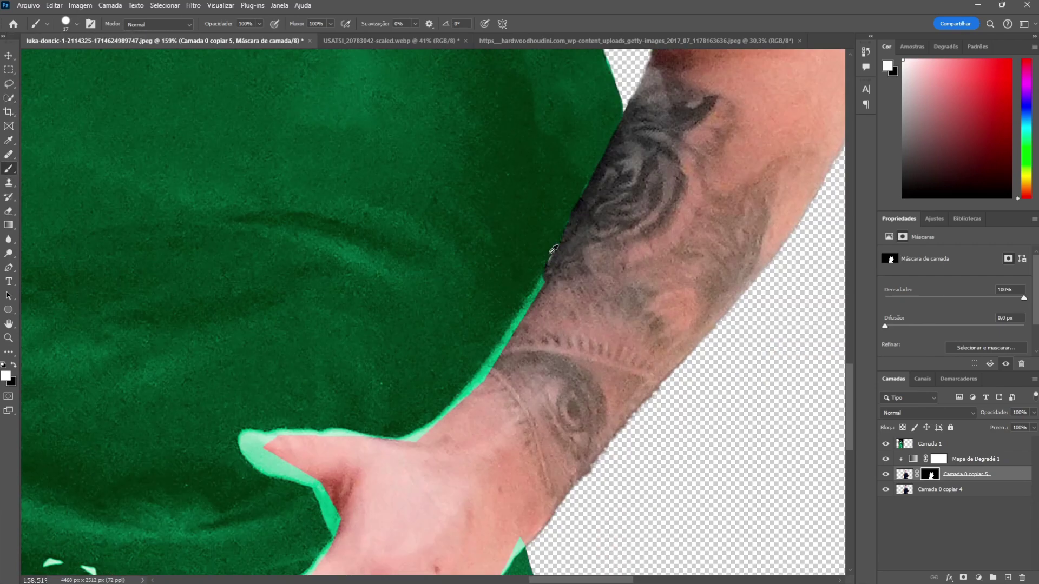
scroll(568, 111, "up", 3)
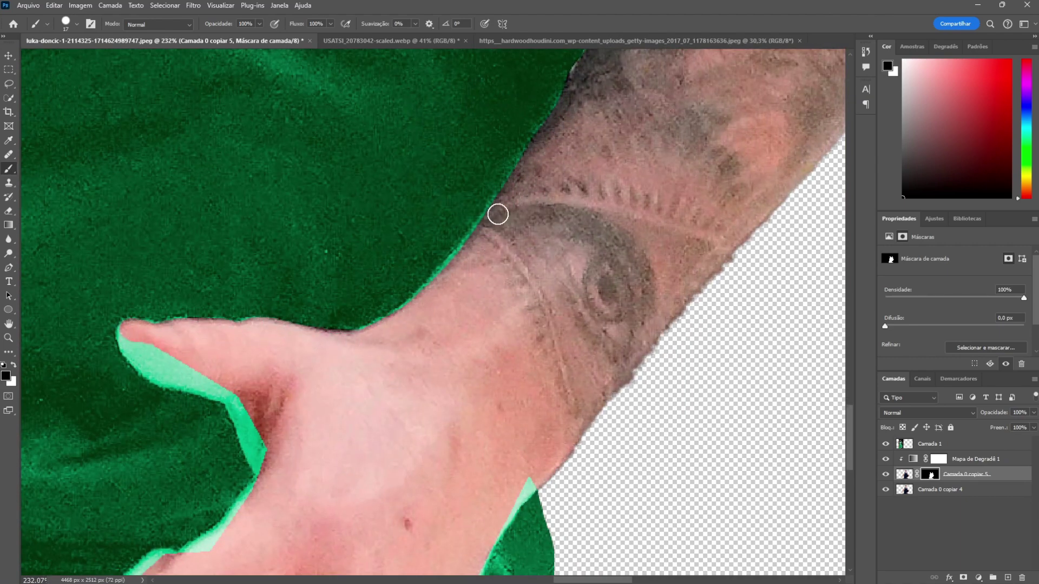
scroll(160, 210, "down", 4)
scroll(255, 293, "down", 3)
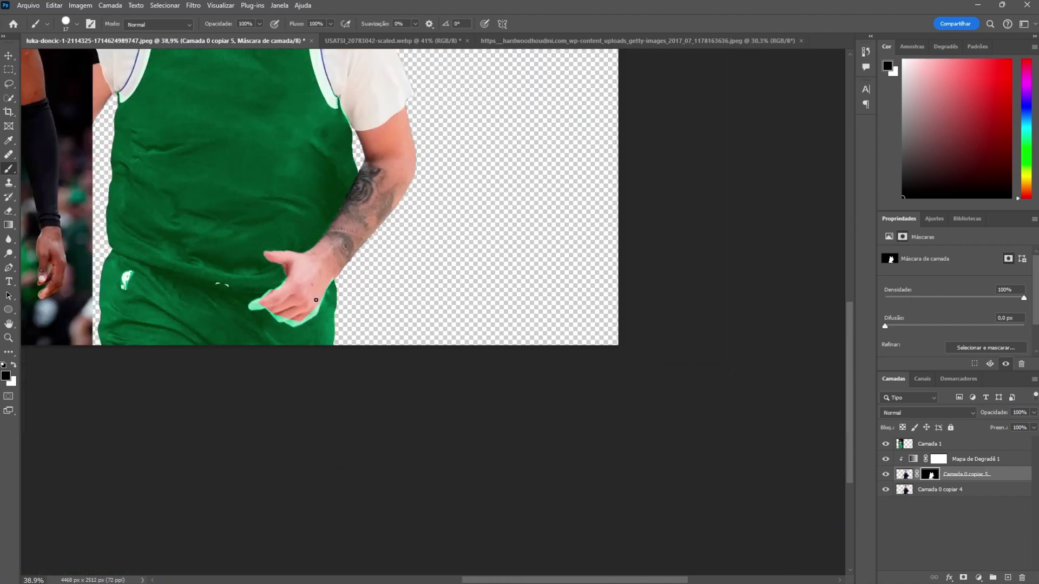
scroll(456, 183, "up", 3)
mouse_move(354, 260)
left_mouse_down()
mouse_move(308, 300)
mouse_move(391, 335)
left_mouse_up()
Step: Paint out the light-green strip along the hand and forearm, checking the edges
scroll(227, 359, "down", 3)
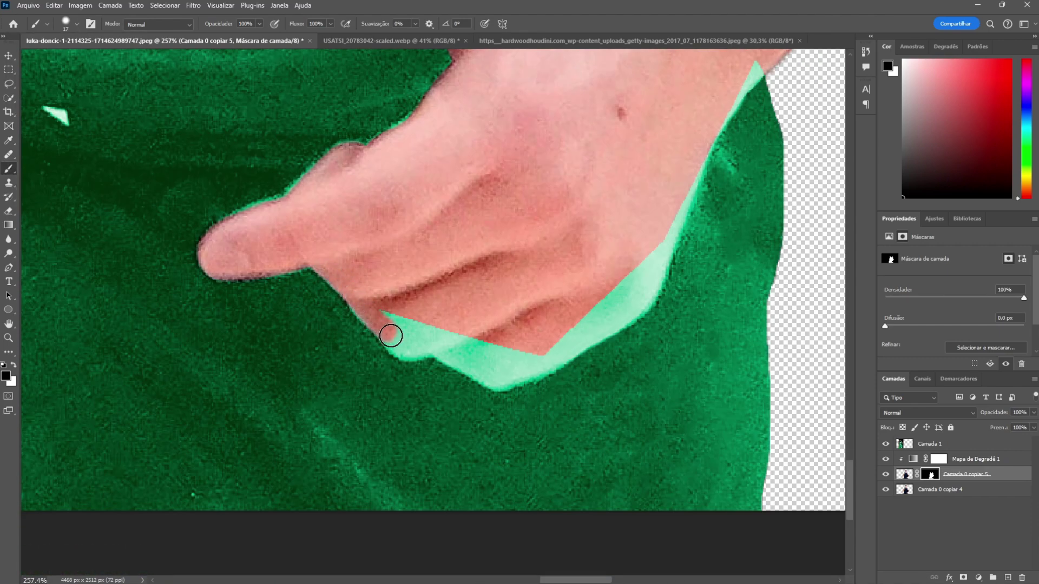
left_click_drag(477, 370, 733, 90)
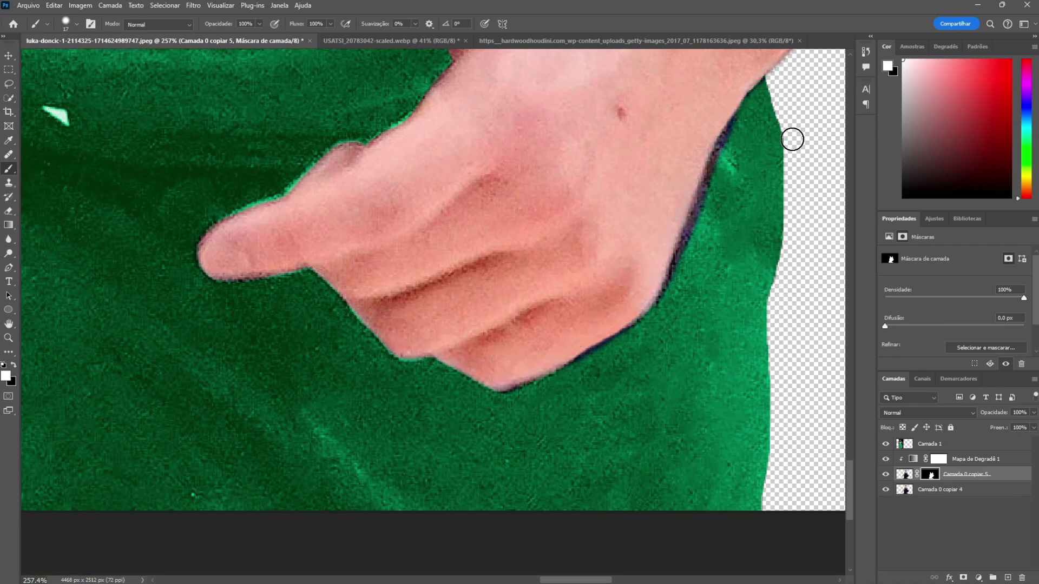
scroll(682, 268, "down", 2)
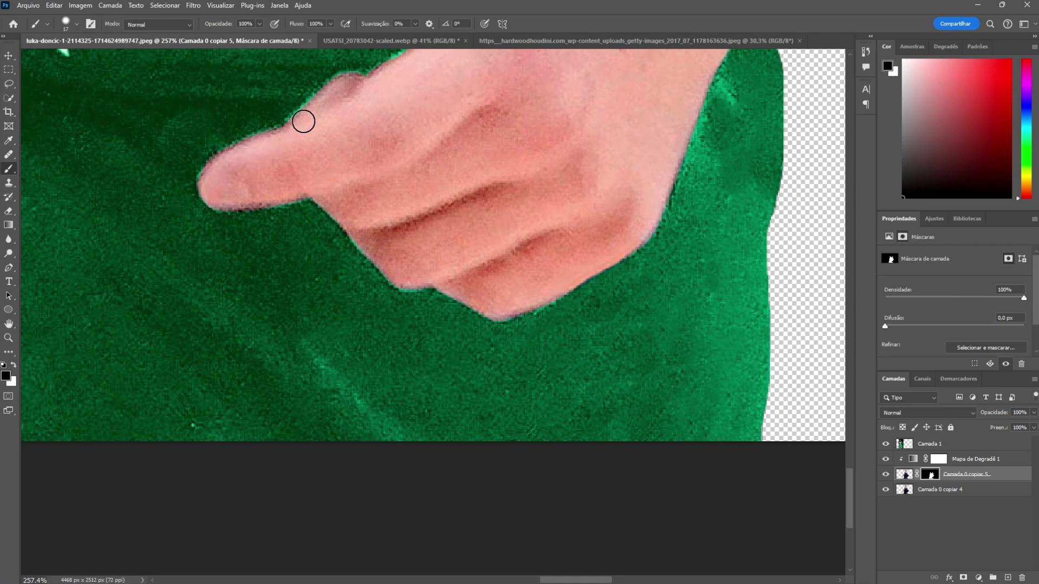
scroll(303, 121, "down", 3)
scroll(382, 197, "down", 5)
scroll(369, 274, "up", 8)
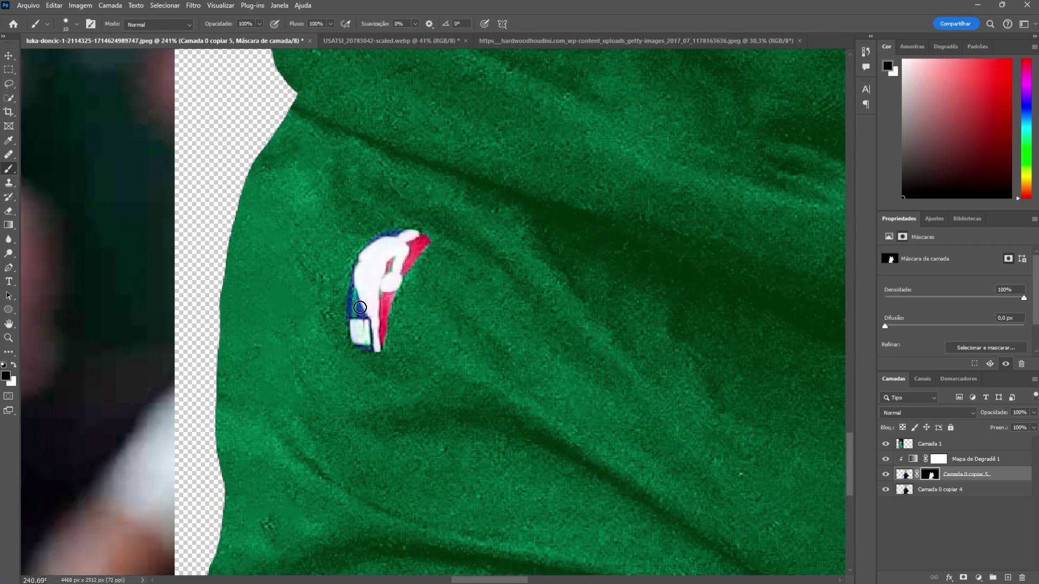
scroll(402, 239, "down", 3)
scroll(402, 239, "down", 3)
scroll(481, 117, "up", 8)
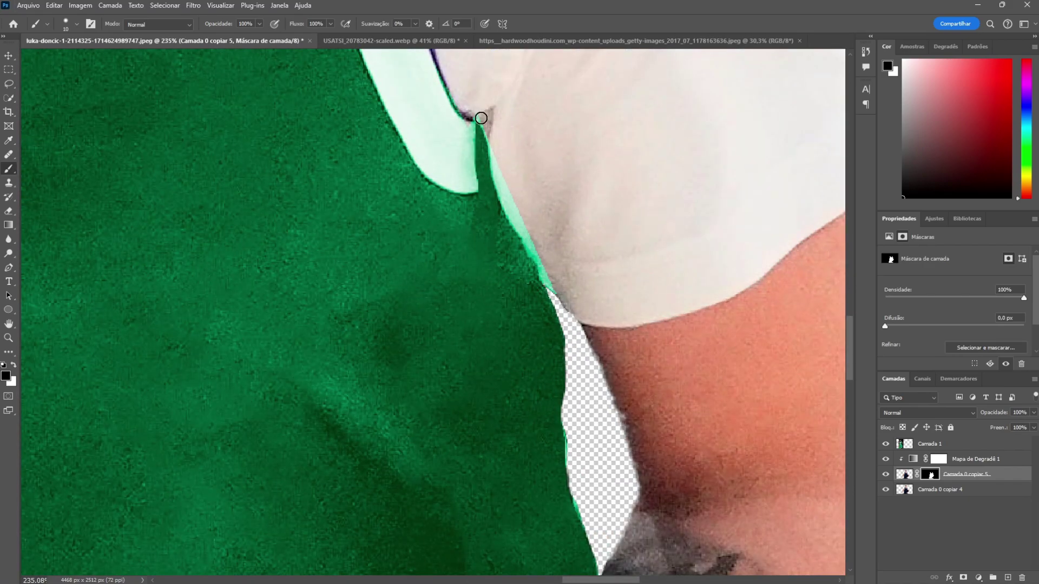
scroll(562, 279, "down", 3)
scroll(314, 190, "up", 3)
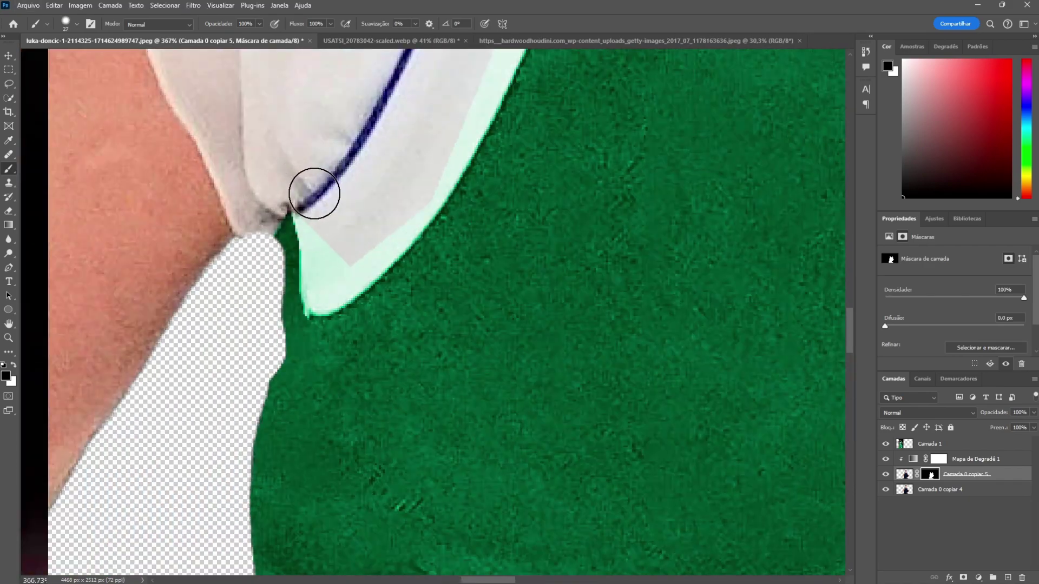
scroll(313, 190, "down", 3)
Step: Bring up the Celtics jersey photo
left_click(639, 41)
left_click(444, 277, "alt")
scroll(444, 276, "up", 5)
Step: Pen-trace the green-and-white armhole trim on the Celtics jersey photo, make it a selection and copy it
scroll(444, 277, "up", 3)
key("p")
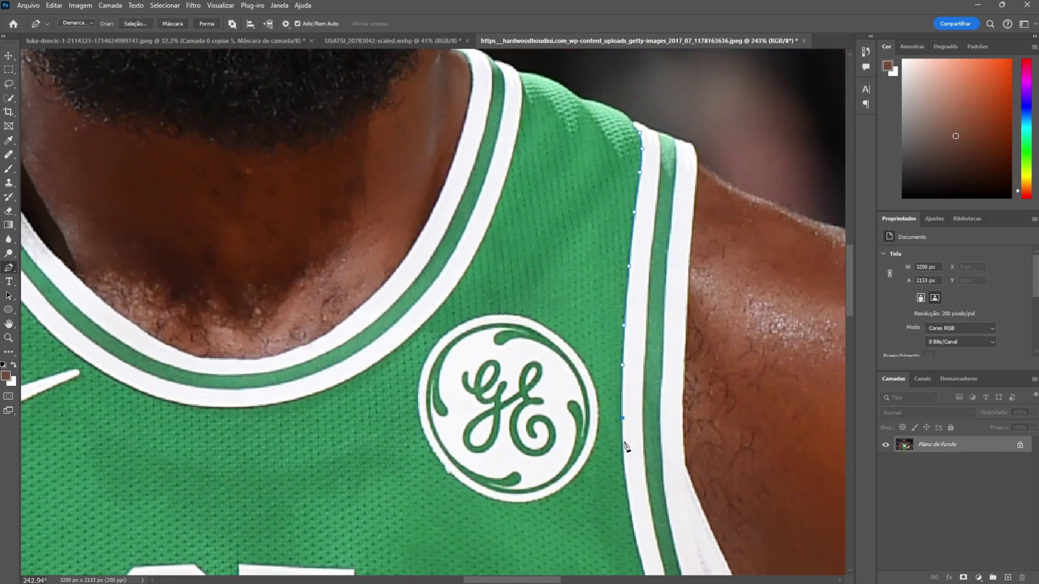
scroll(626, 447, "down", 3)
left_click(660, 440)
scroll(660, 440, "down", 2)
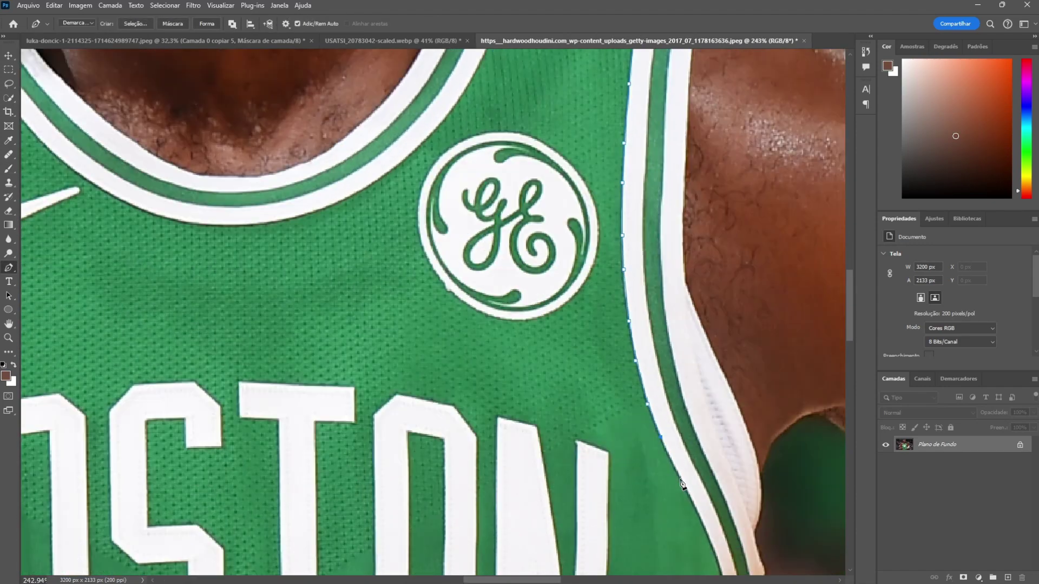
left_click(700, 469)
scroll(700, 468, "down", 2)
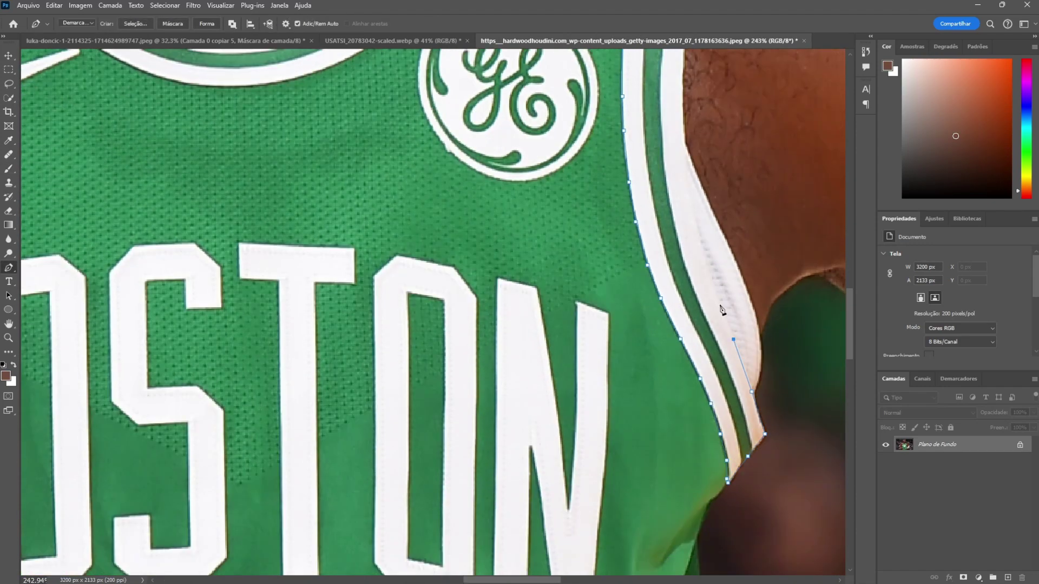
left_click(683, 146)
scroll(687, 157, "up", 1)
scroll(690, 146, "up", 3)
scroll(695, 130, "up", 1)
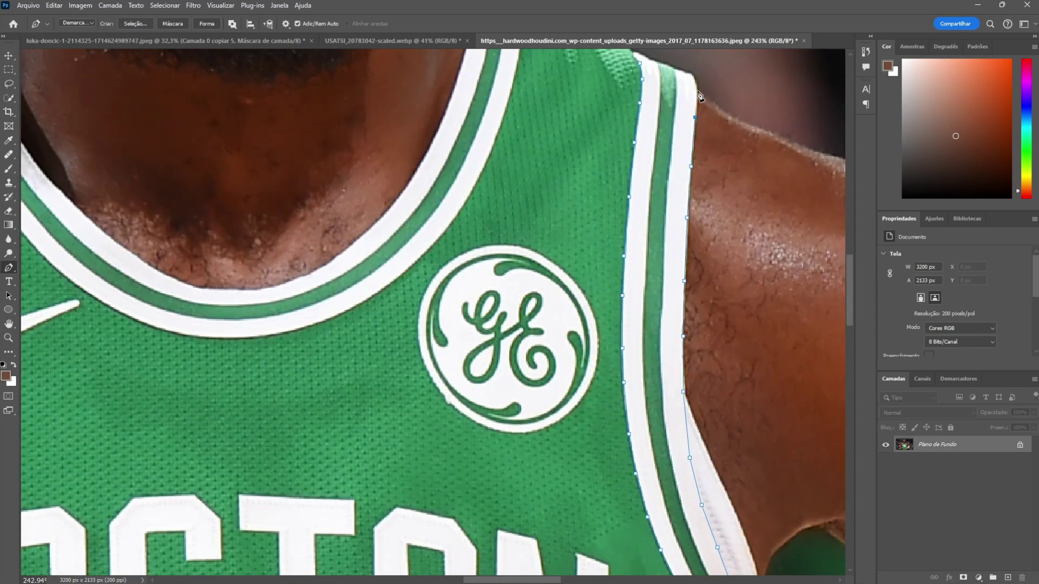
left_click(694, 81)
right_click(695, 91)
left_click(696, 134)
key("Return")
key("ctrl+c")
Step: Paste the trim into the cutout, enlarge it and warp it along Luka's right armhole
key("ctrl+Tab")
key("ctrl+v")
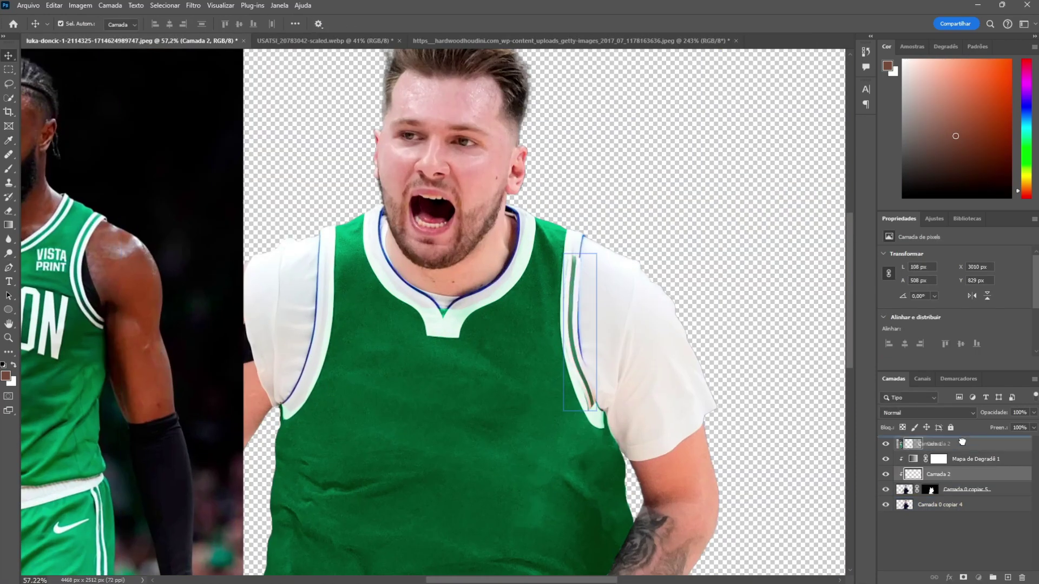
key("ctrl+t")
left_click_drag(579, 252, 580, 222)
scroll(580, 340, "up", 3)
right_click(573, 262)
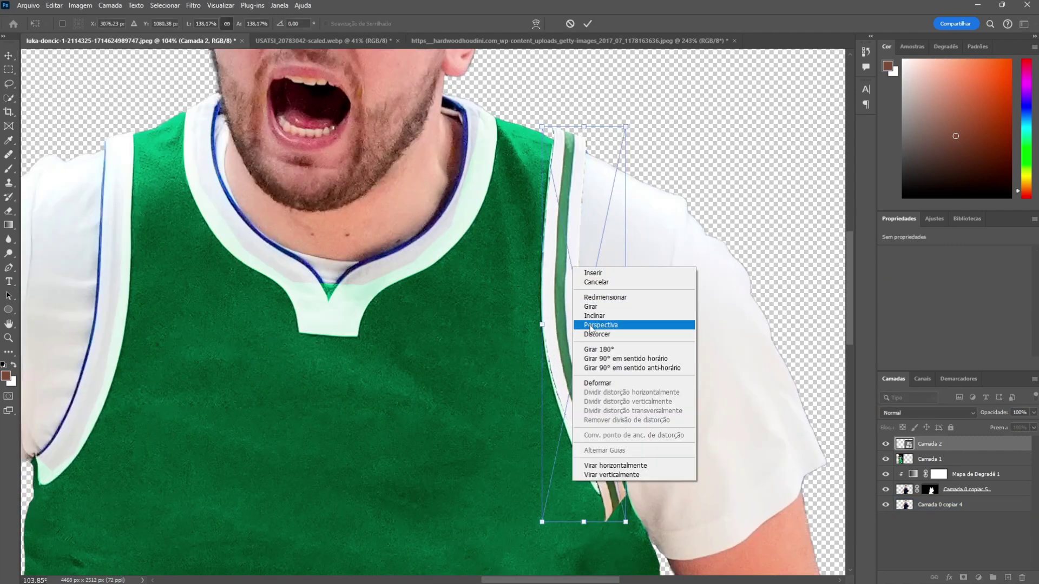
left_click(590, 324)
left_click_drag(589, 145, 590, 150)
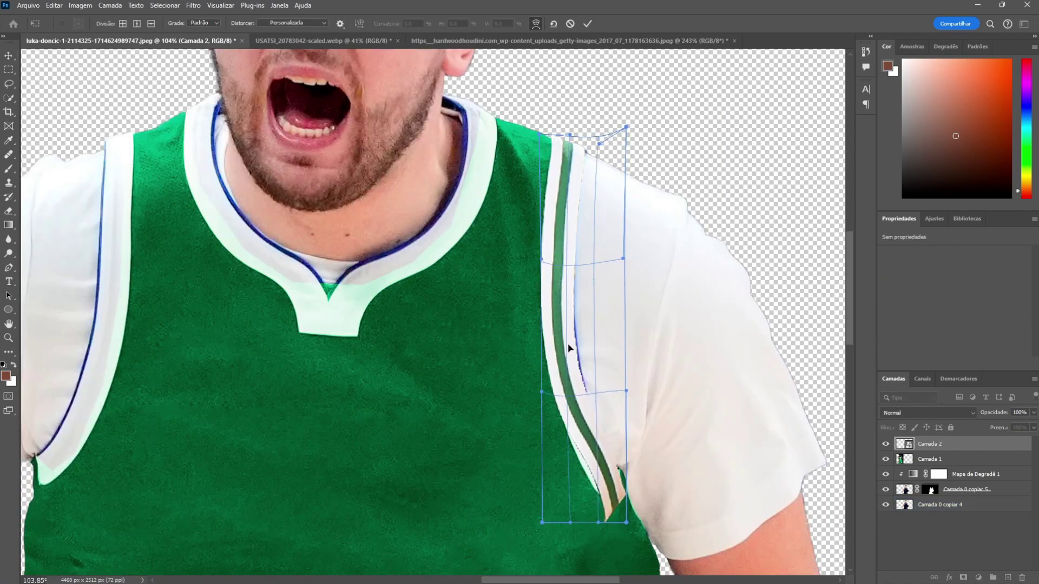
scroll(579, 389, "down", 2)
mouse_move(626, 462)
left_mouse_down()
mouse_move(654, 414)
mouse_move(633, 443)
mouse_move(597, 338)
left_mouse_up()
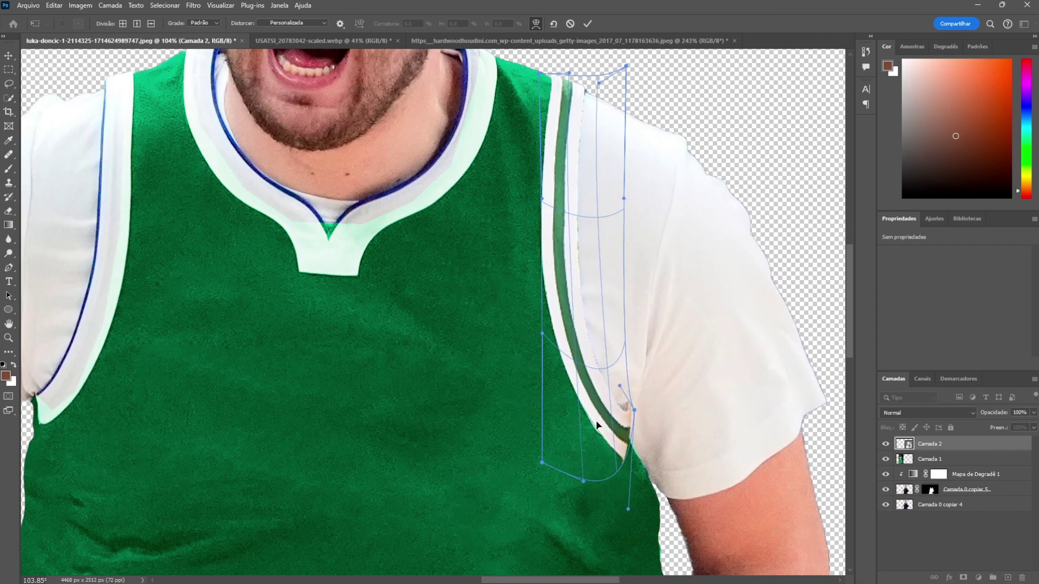
key("Return")
scroll(433, 271, "up", 3)
Step: Run Filter > Liquify on the pasted trim layer to push it along the armhole edge
scroll(607, 230, "down", 3)
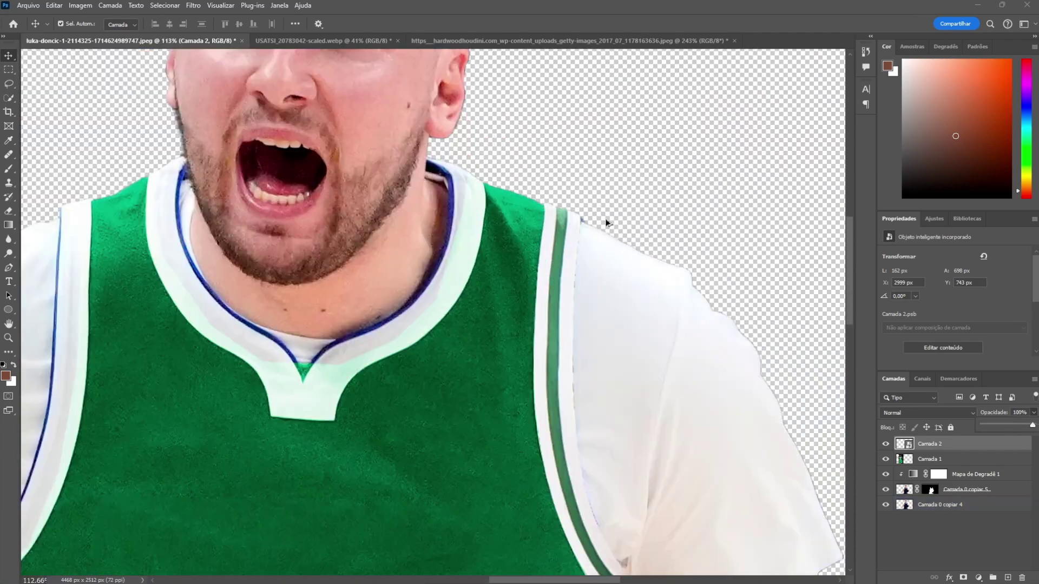
scroll(606, 230, "up", 5)
left_click(193, 5)
left_click(203, 93)
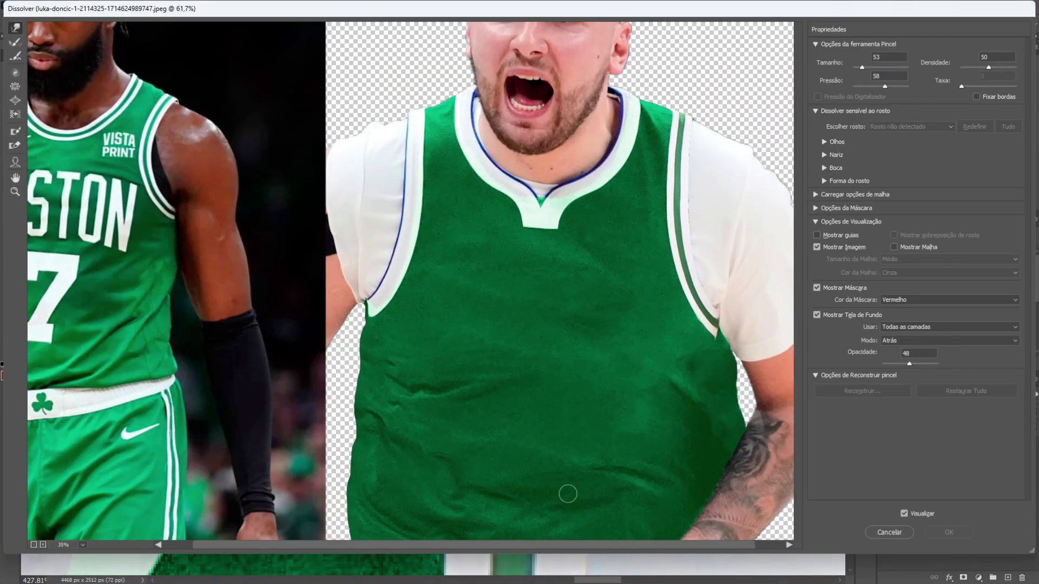
scroll(606, 163, "up", 3)
scroll(659, 299, "up", 1)
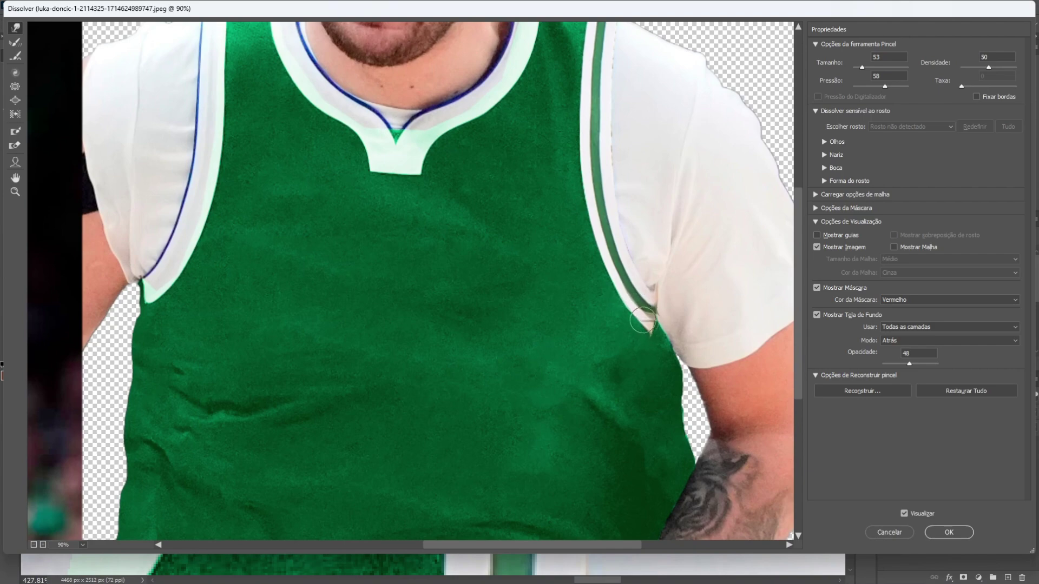
key("Return")
scroll(764, 447, "down", 5)
scroll(777, 493, "up", 2)
Step: Rasterize the armhole trim layer and fit the whole image on screen
scroll(540, 486, "up", 3)
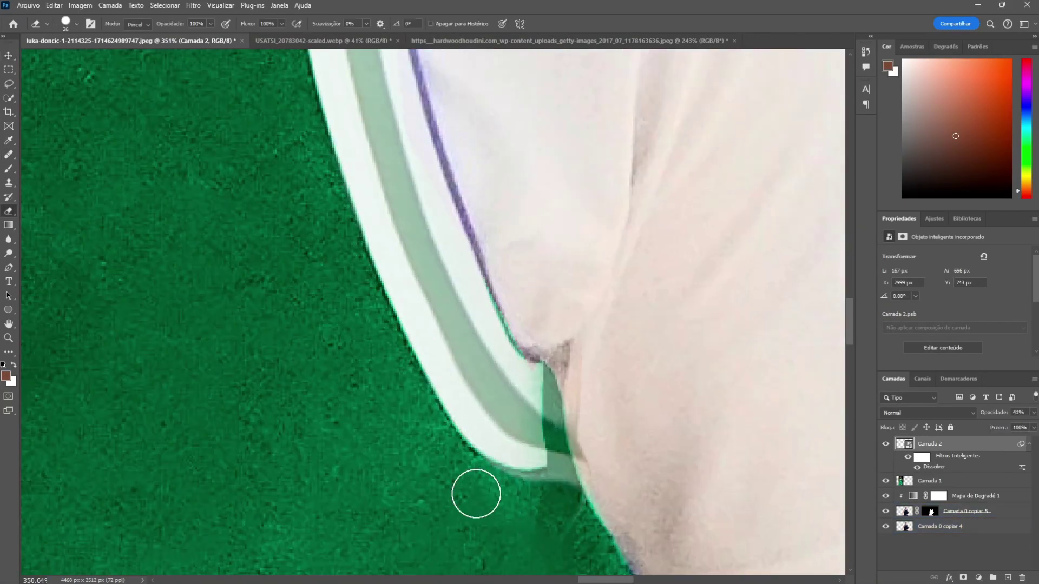
left_click(476, 493)
key("Return")
scroll(487, 346, "up", 5)
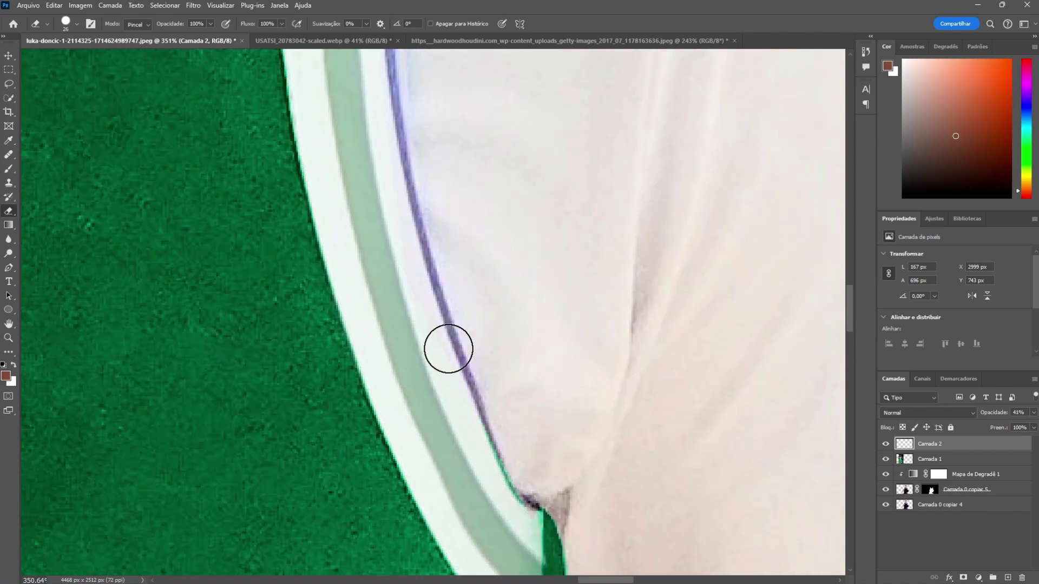
scroll(422, 344, "up", 5)
scroll(428, 270, "up", 3)
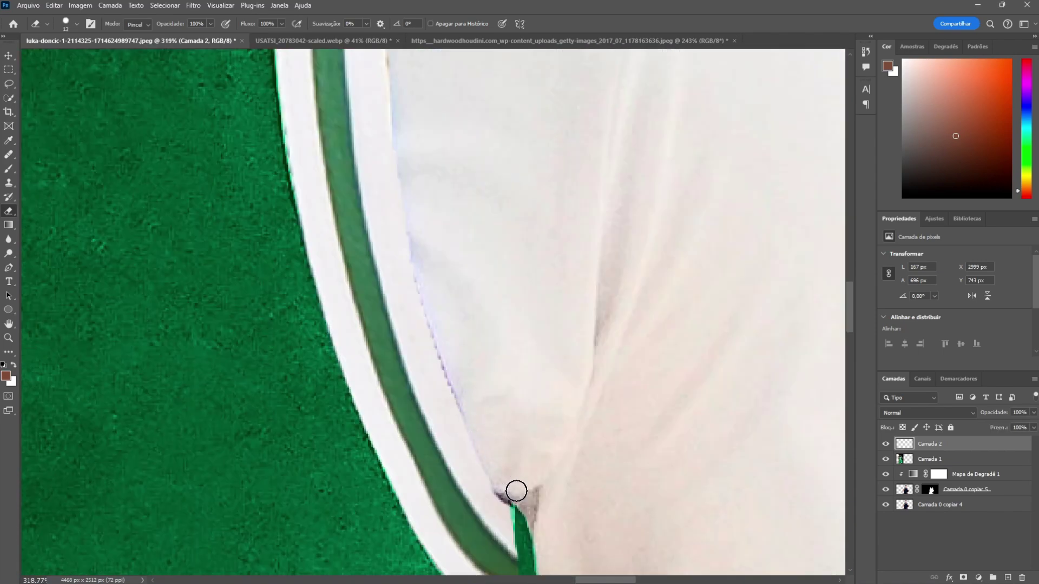
key("ctrl+0")
scroll(469, 124, "up", 5)
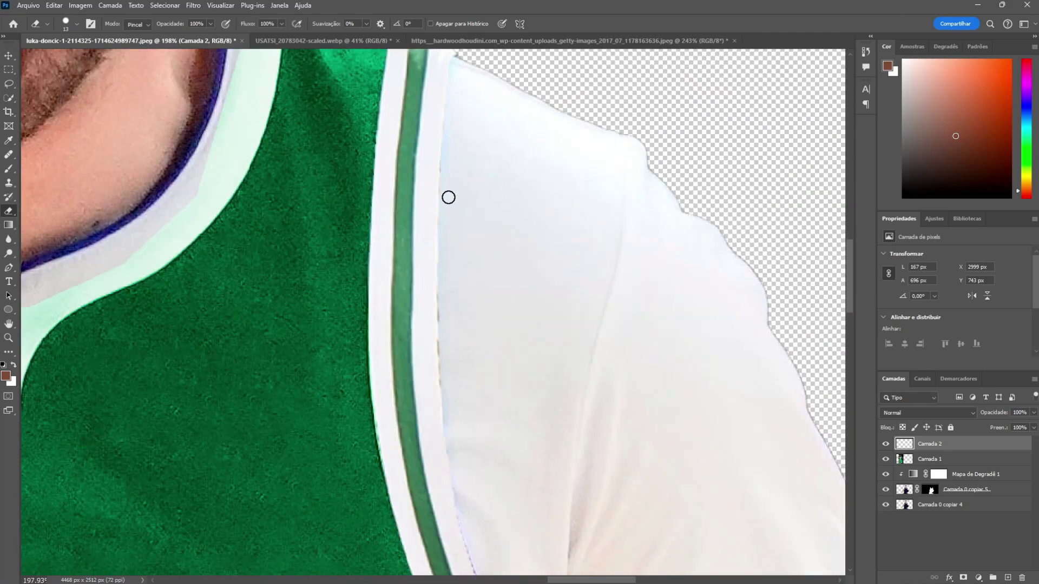
scroll(448, 324, "down", 3)
scroll(452, 308, "down", 3)
key("ctrl+0")
scroll(371, 251, "up", 5)
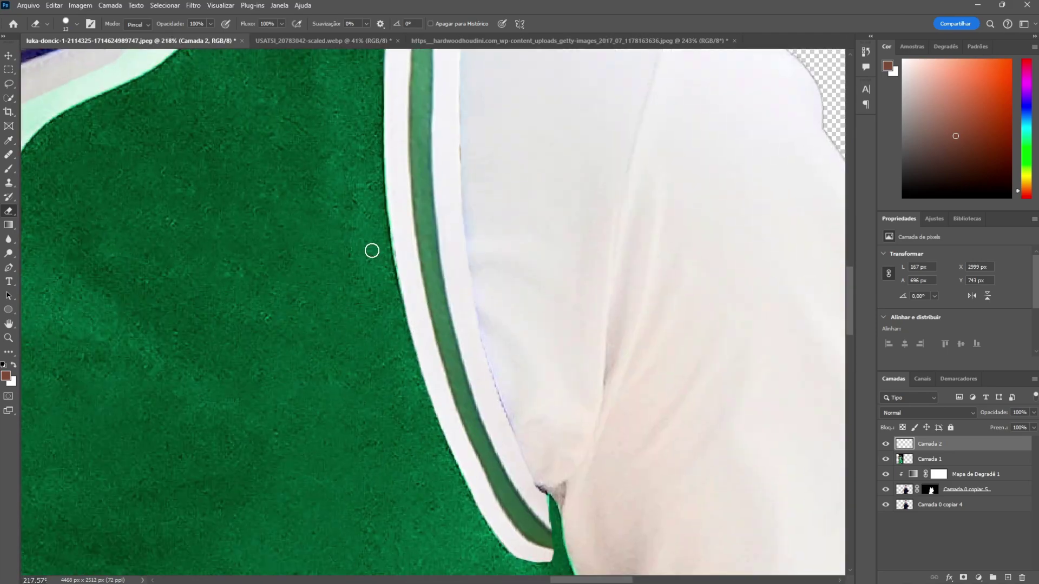
scroll(372, 250, "down", 3)
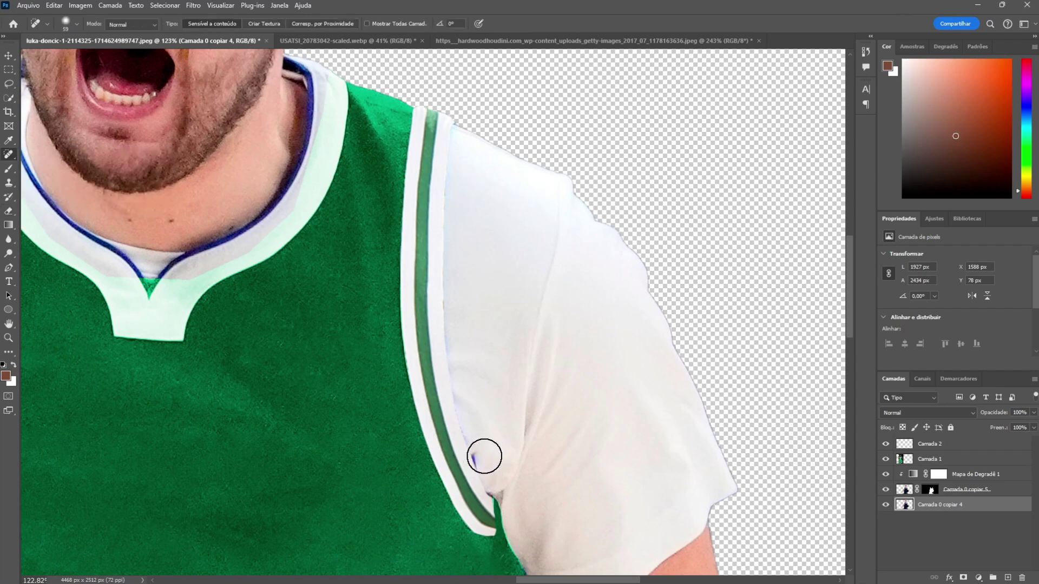
scroll(476, 445, "up", 4)
Step: Heal the purple stain and other stains on the white shirt, then bring up the Celtics jersey photo
right_click(8, 154)
left_click(60, 176)
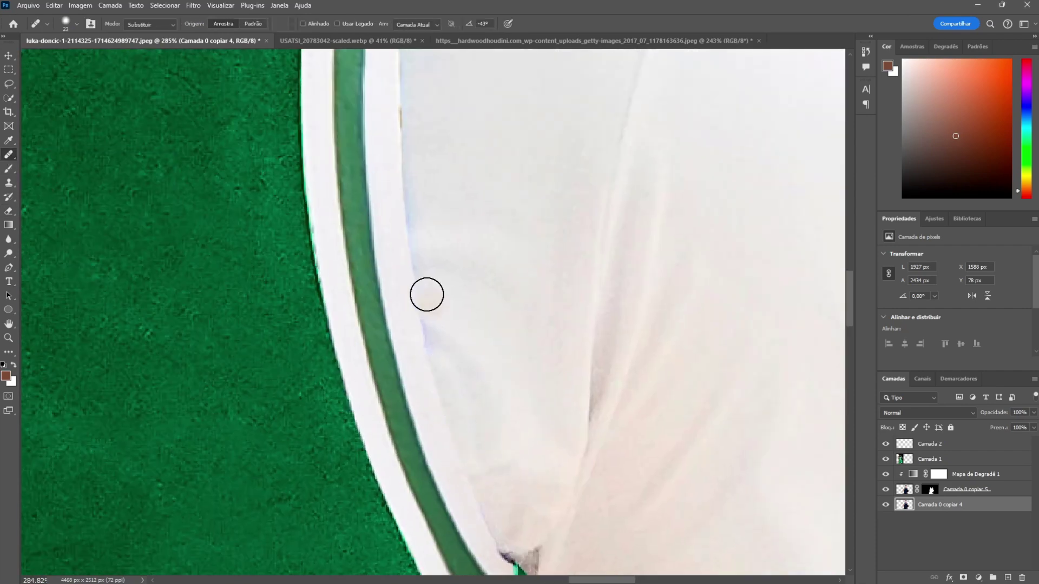
scroll(423, 219, "up", 1)
left_click(427, 338)
scroll(435, 311, "down", 4)
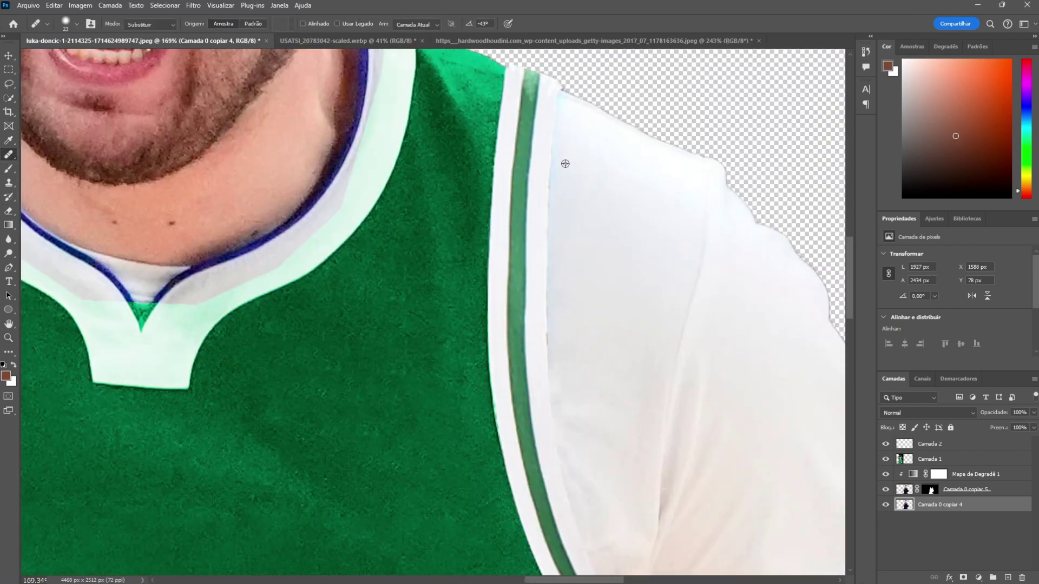
scroll(563, 162, "up", 1)
scroll(601, 209, "up", 2)
key("shift+j")
left_click_drag(562, 335, 592, 267)
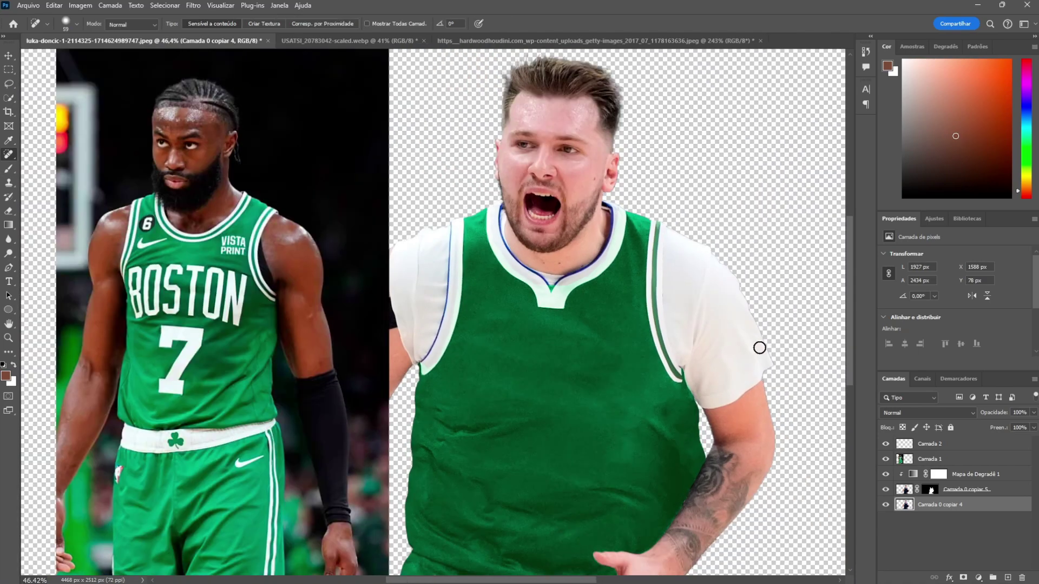
scroll(757, 346, "down", 5)
scroll(515, 247, "up", 1)
left_click(595, 40)
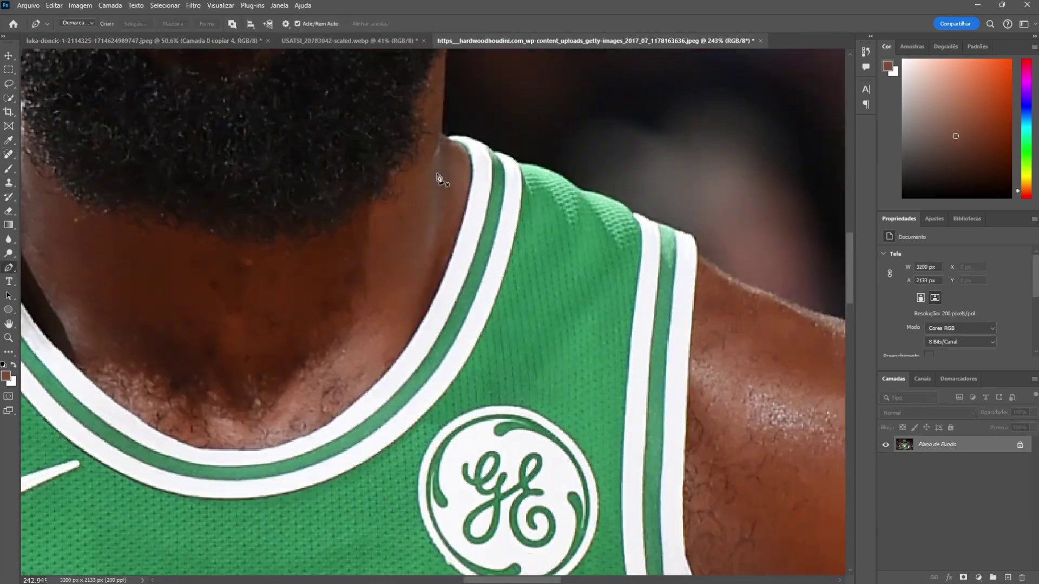
Step: Pen-trace the reference jersey's green-and-white collar trim, make it a selection and copy it
scroll(465, 232, "up", 2)
key("p")
left_click_drag(338, 454, 708, 498)
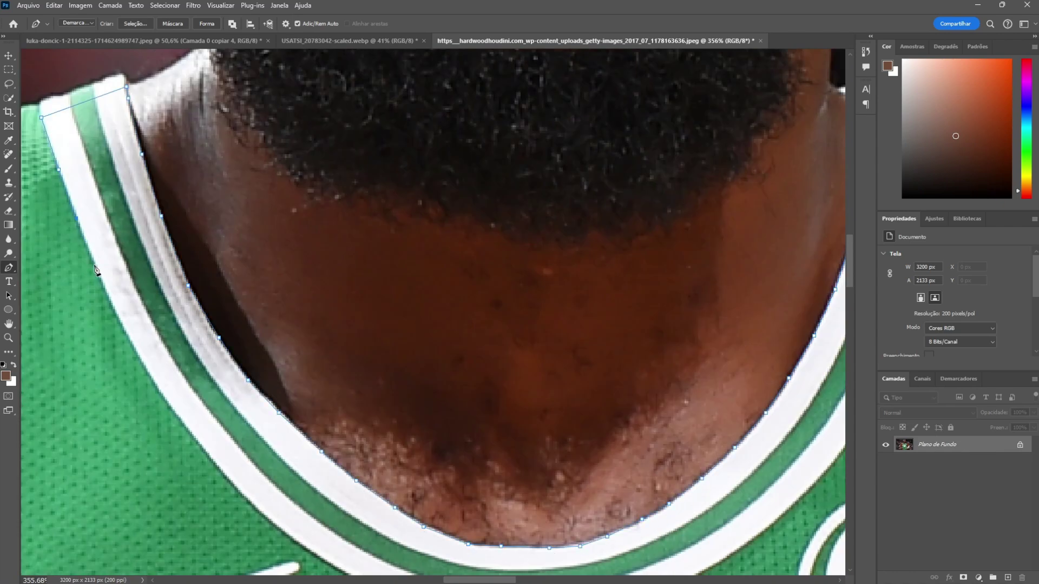
left_click(182, 418)
left_click(215, 461)
scroll(254, 463, "down", 1)
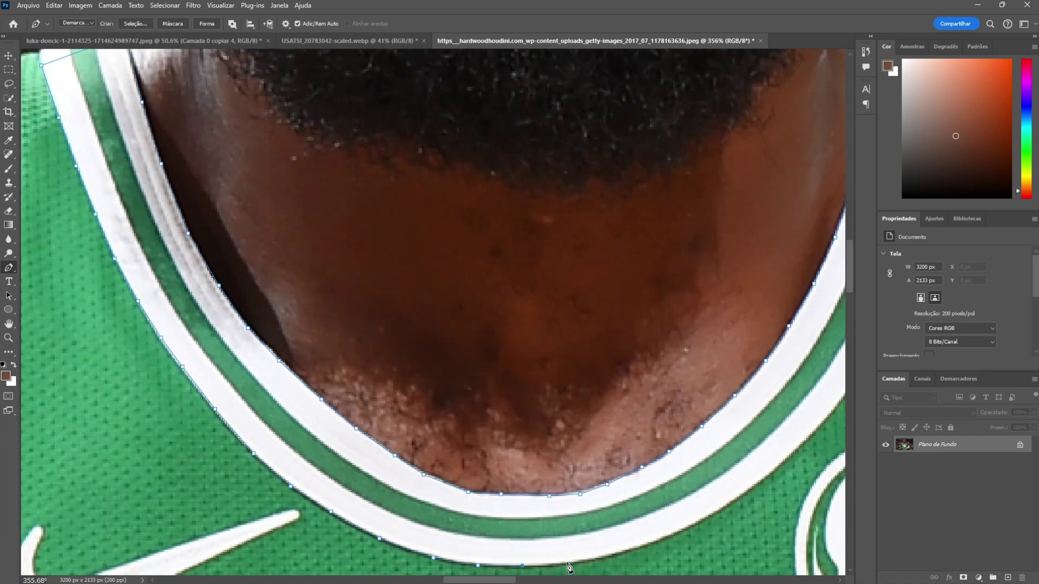
scroll(617, 558, "right", 5)
left_click(363, 533)
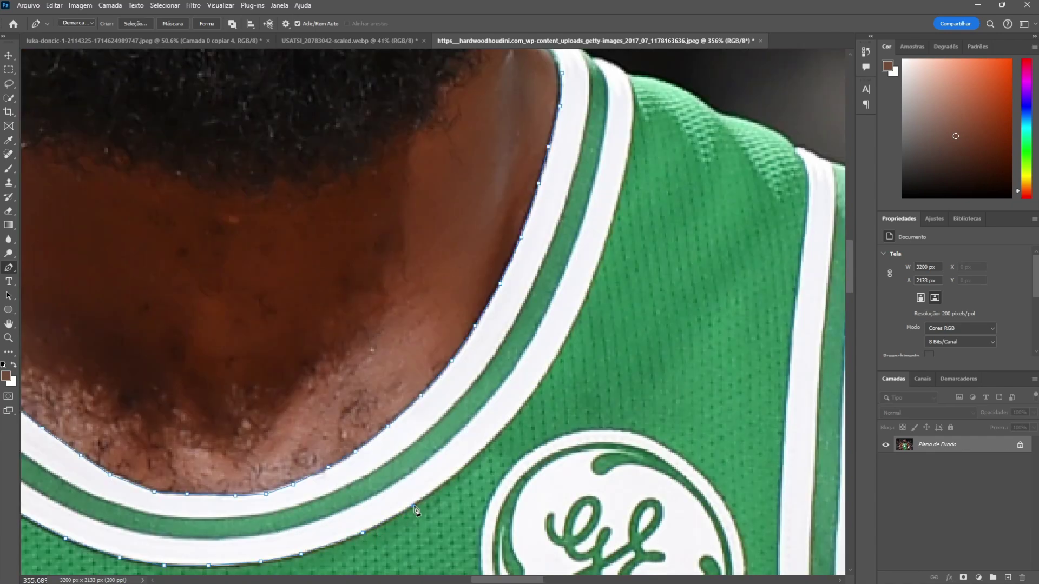
left_click(606, 234)
left_click(621, 188)
scroll(634, 154, "up", 1)
left_click(559, 103)
left_click(135, 23)
key("Return")
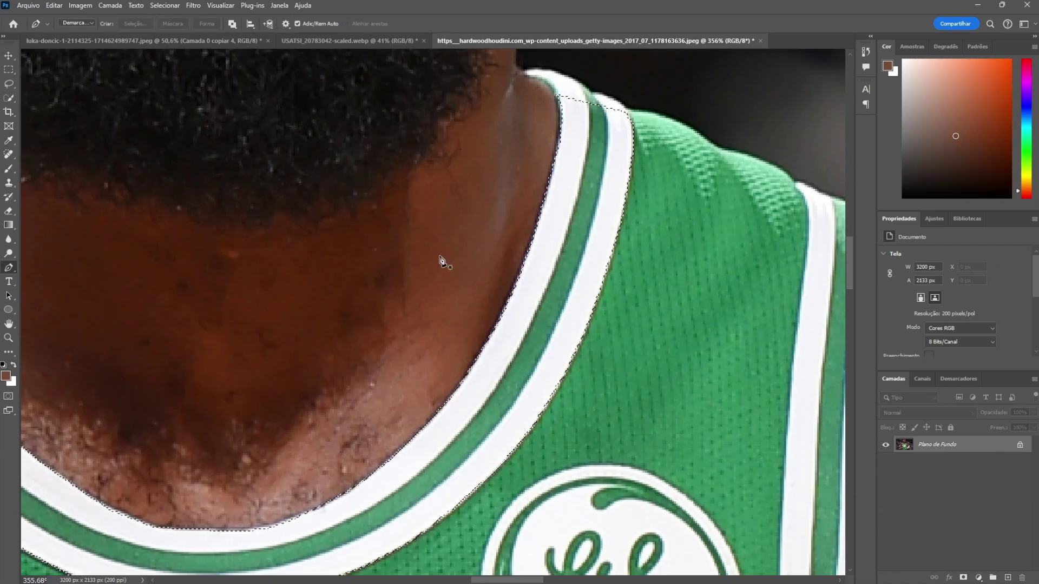
key("ctrl+c")
Step: Paste the collar trim into the cutout as a new layer at the top of the stack
key("ctrl+Tab")
key("ctrl+v")
left_click_drag(969, 449, 969, 439)
key("ctrl+t")
Step: Scale the pasted collar to about 128% and warp its mesh around Luka's neckline
right_click(927, 444)
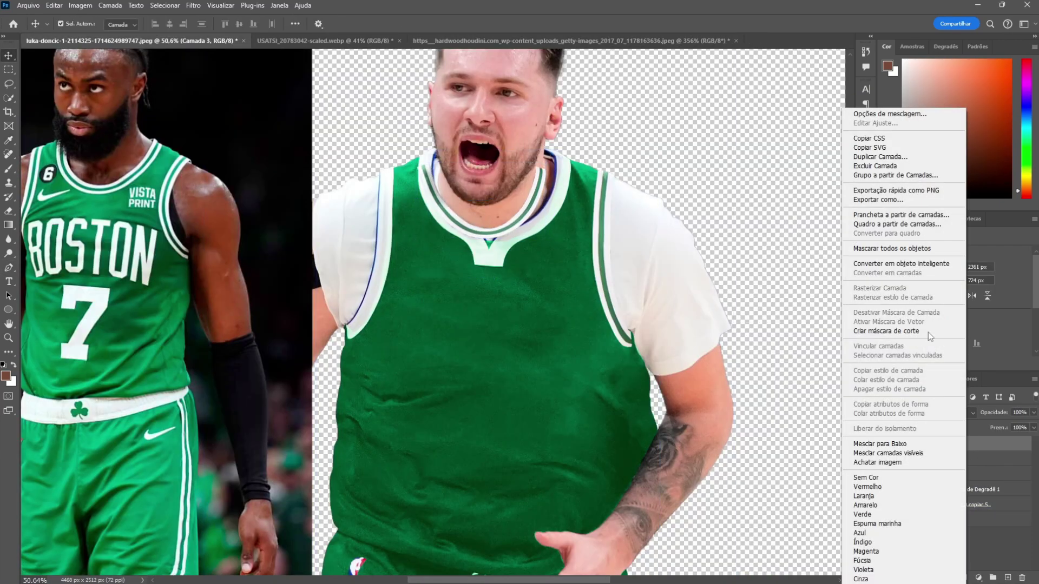
key("Escape")
left_click_drag(556, 200, 570, 157)
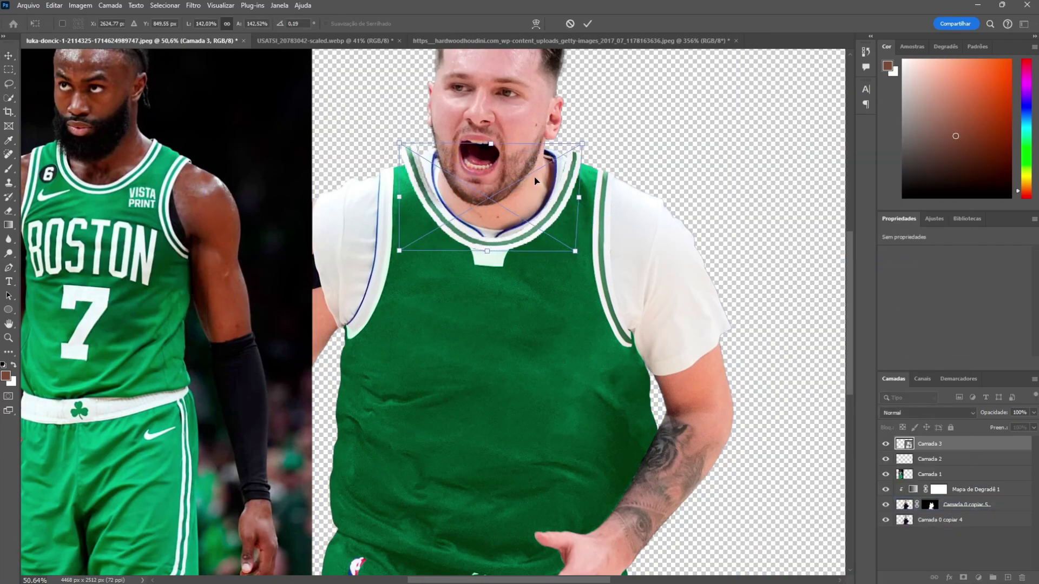
scroll(541, 184, "up", 4)
left_click(536, 23)
left_click_drag(626, 95, 562, 90)
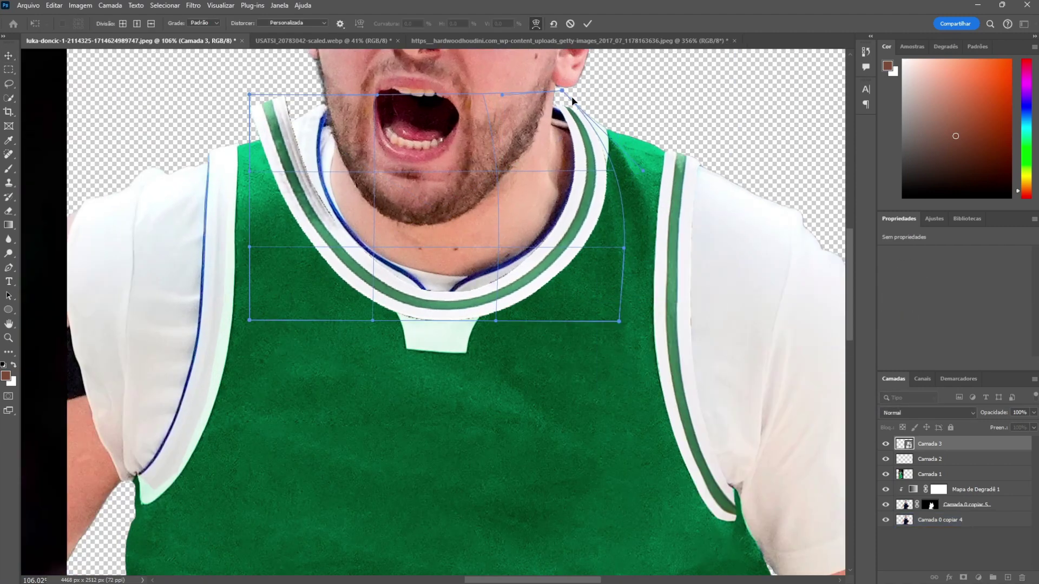
left_click_drag(250, 95, 303, 85)
mouse_move(290, 234)
left_mouse_down()
mouse_move(344, 139)
mouse_move(463, 244)
mouse_move(581, 177)
left_mouse_up()
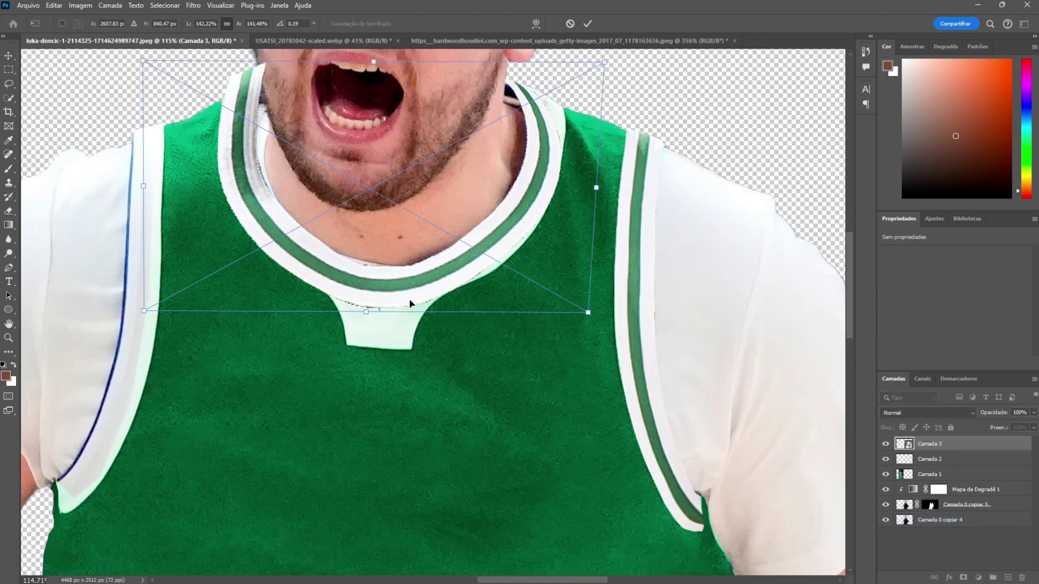
right_click(457, 281)
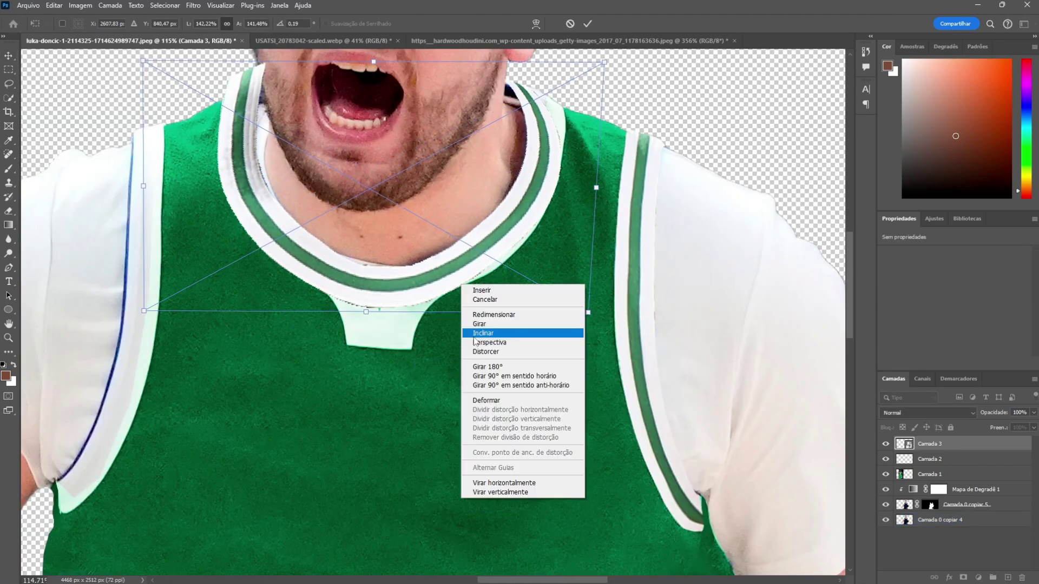
left_click(471, 326)
mouse_move(300, 267)
left_mouse_down()
mouse_move(534, 255)
mouse_move(416, 265)
left_mouse_up()
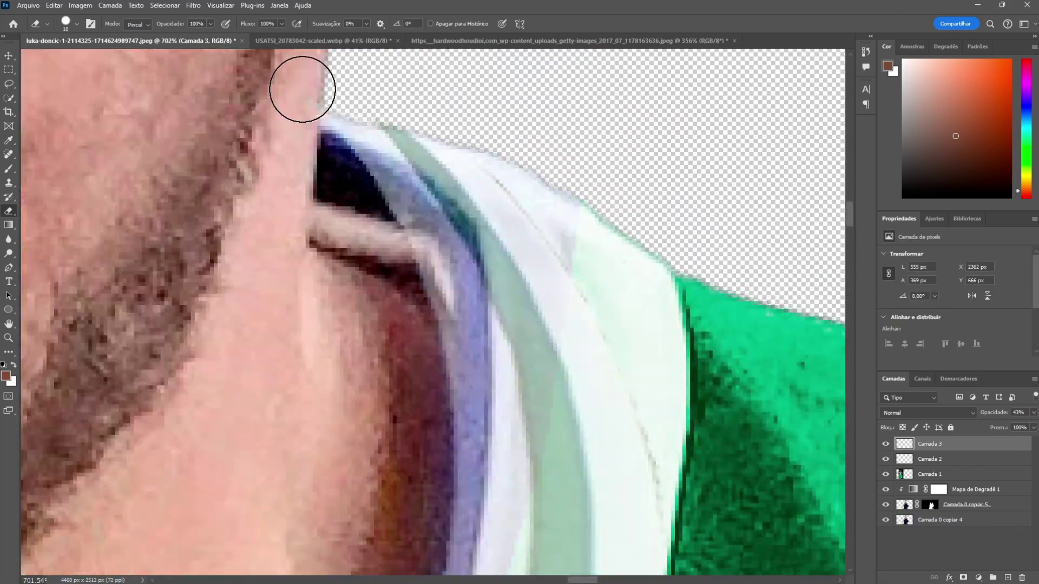
Step: Warp the collar mesh again to fit the neck, then apply a Liquify pass
scroll(673, 171, "down", 10)
scroll(605, 189, "down", 3)
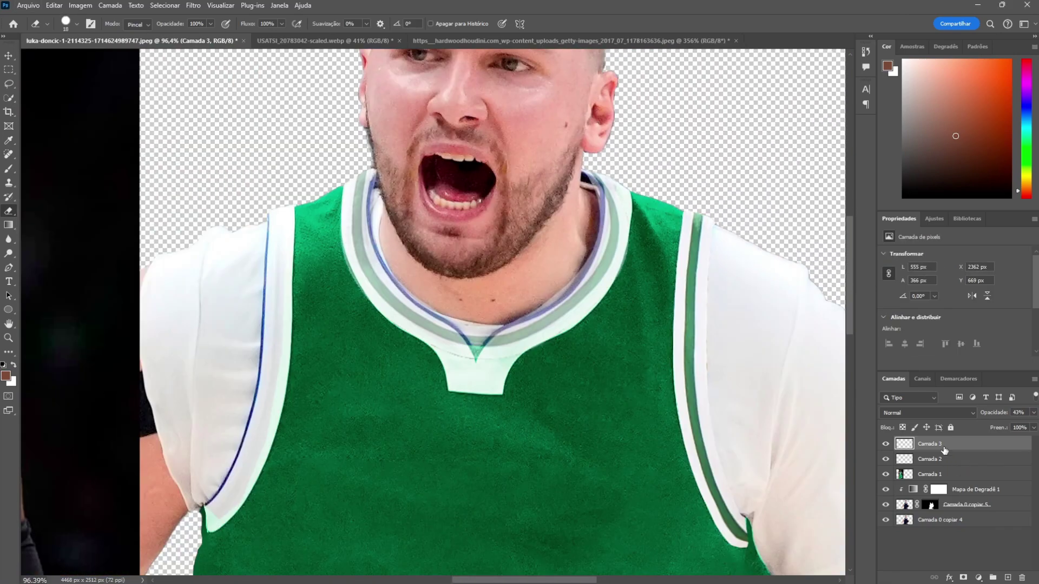
key("ctrl+t")
mouse_move(638, 116)
left_mouse_down()
mouse_move(547, 353)
mouse_move(535, 281)
left_mouse_up()
key("Return")
scroll(527, 257, "down", 2)
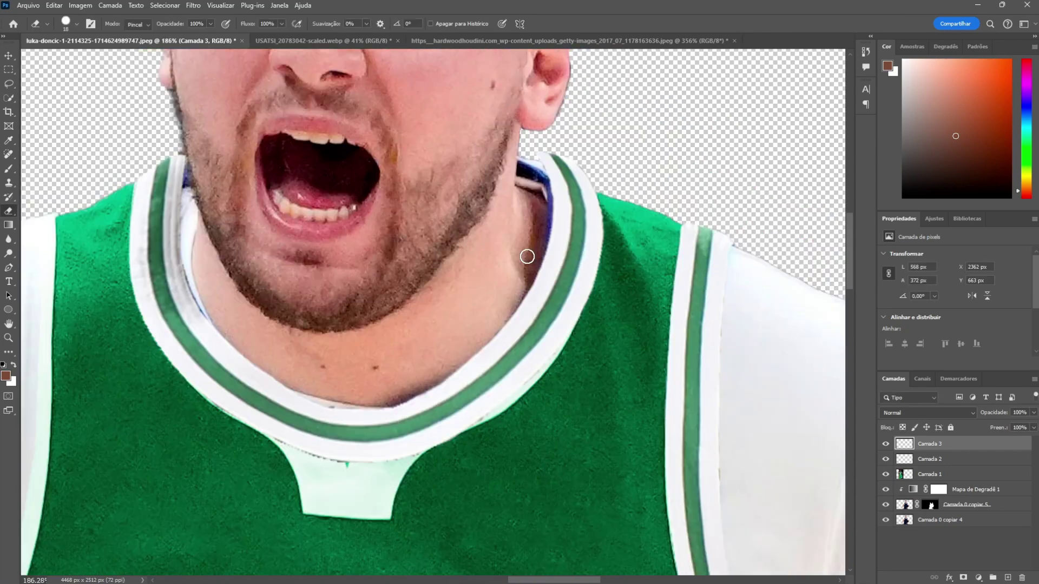
scroll(527, 257, "down", 2)
left_click(193, 5)
left_click(216, 107)
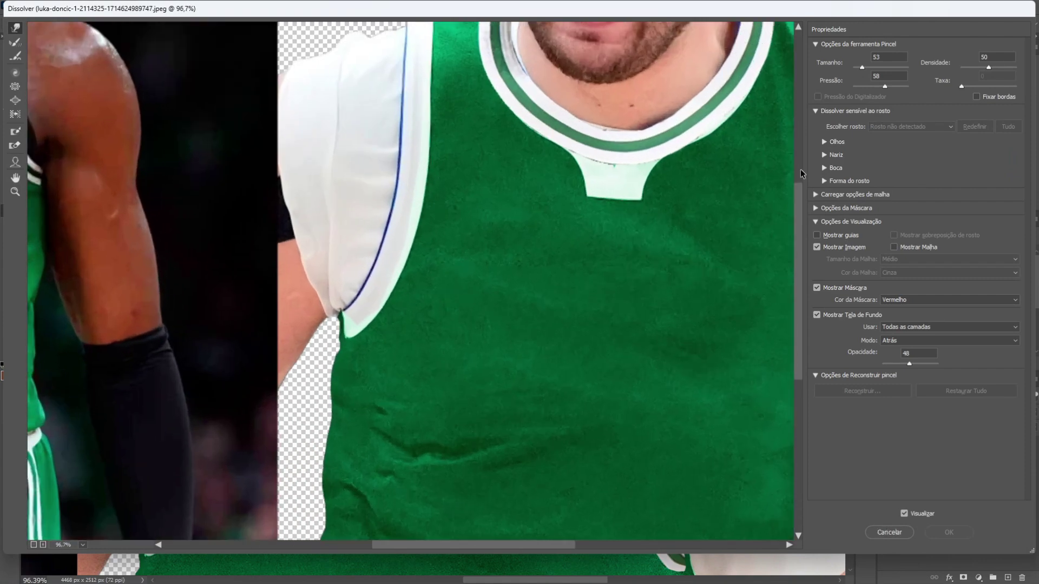
scroll(612, 293, "up", 3)
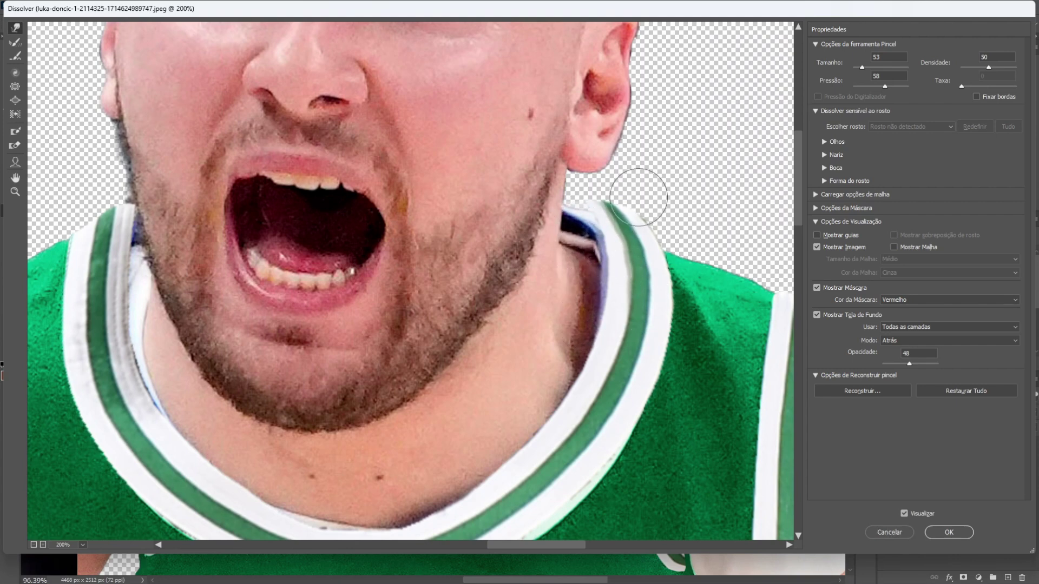
key("Return")
Step: Sample the collar's green and white colours and paint white along its shoulder edge
scroll(687, 325, "up", 2)
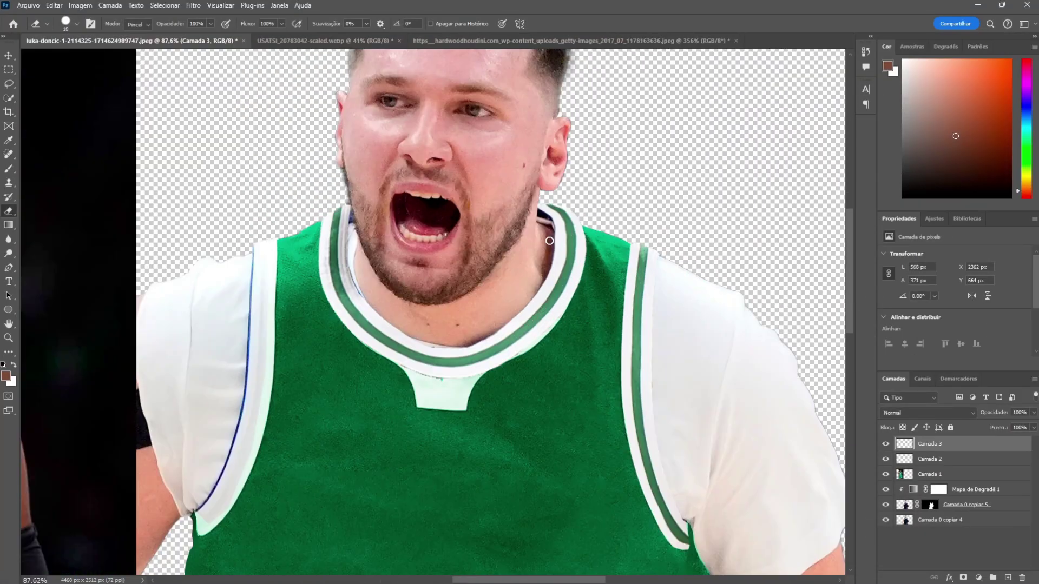
scroll(677, 232, "up", 5)
scroll(478, 146, "up", 2)
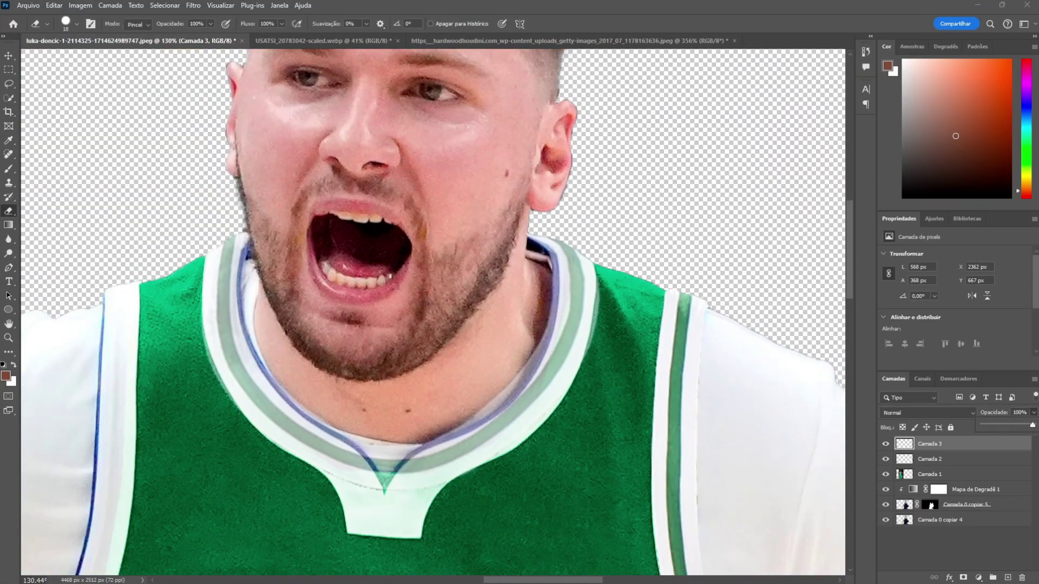
key("b")
key("x")
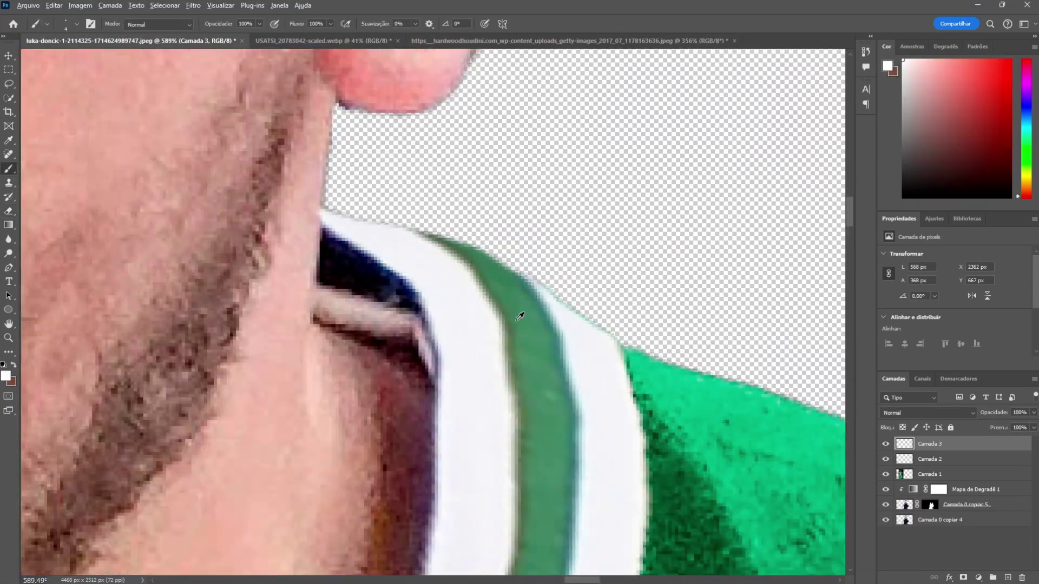
left_click(519, 316, "alt")
scroll(508, 320, "down", 1)
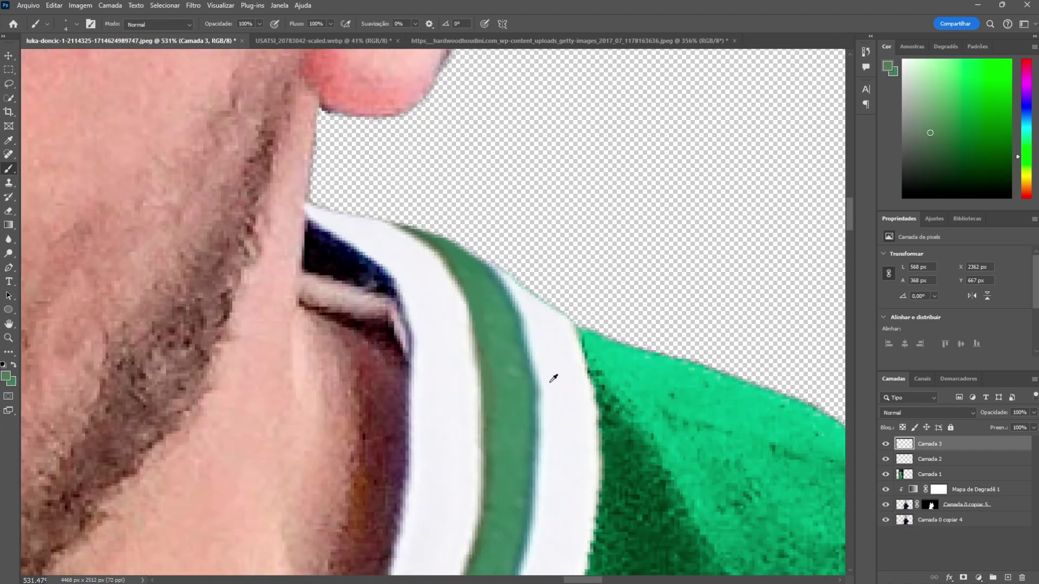
left_click(548, 383, "alt")
scroll(529, 322, "down", 5)
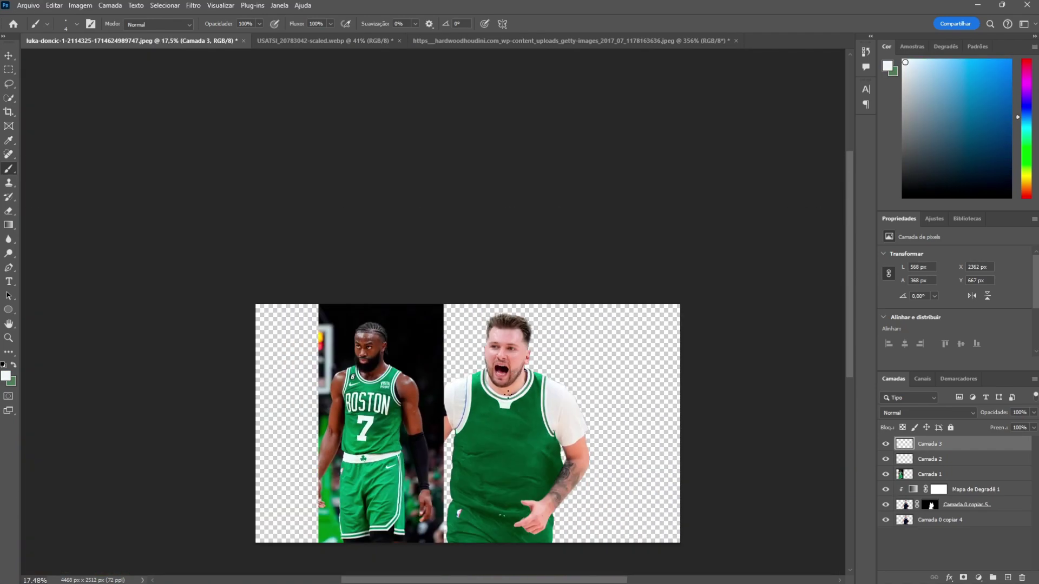
scroll(421, 313, "up", 5)
Step: Apply another Liquify adjustment to the collar around the throat
key("alt+t")
key("Return")
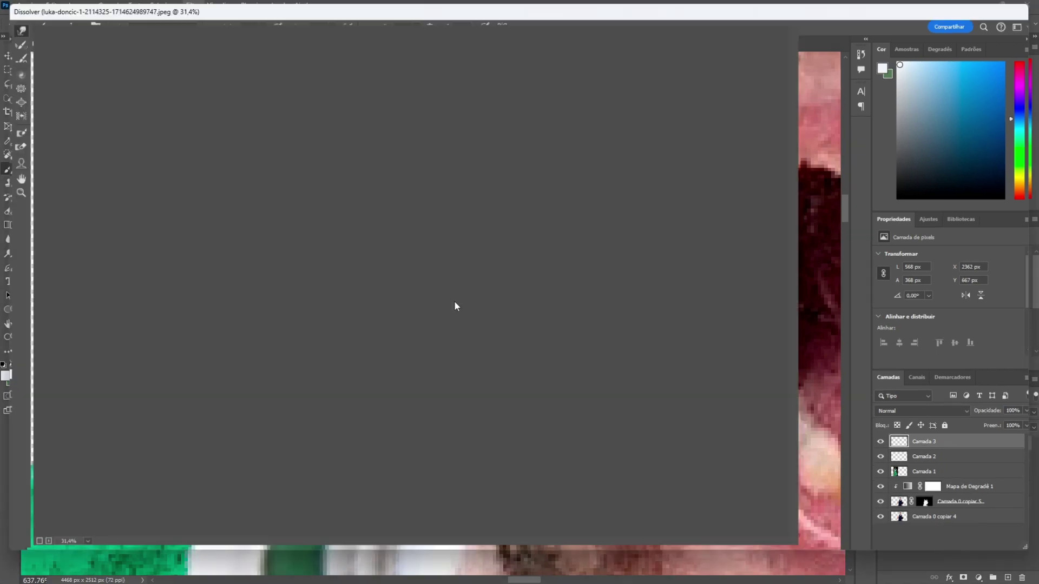
scroll(488, 168, "up", 3)
scroll(588, 373, "up", 1)
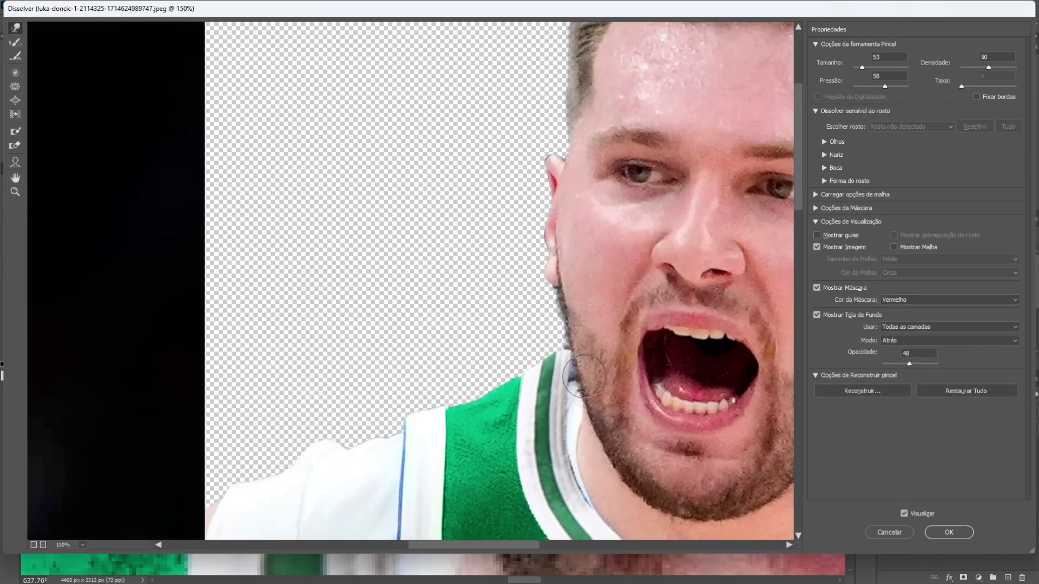
left_click(889, 532)
scroll(782, 434, "up", 4)
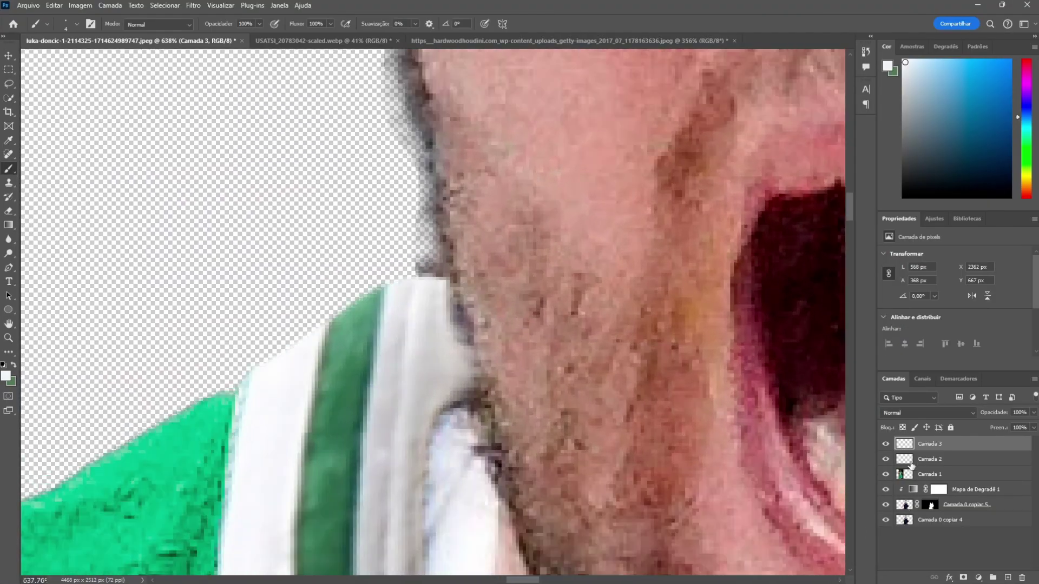
Step: Paint dark beard stubble over the collar edge with the Pelt 2 brush, erase, and set opacity to 39%
left_click(77, 24)
type("pelt")
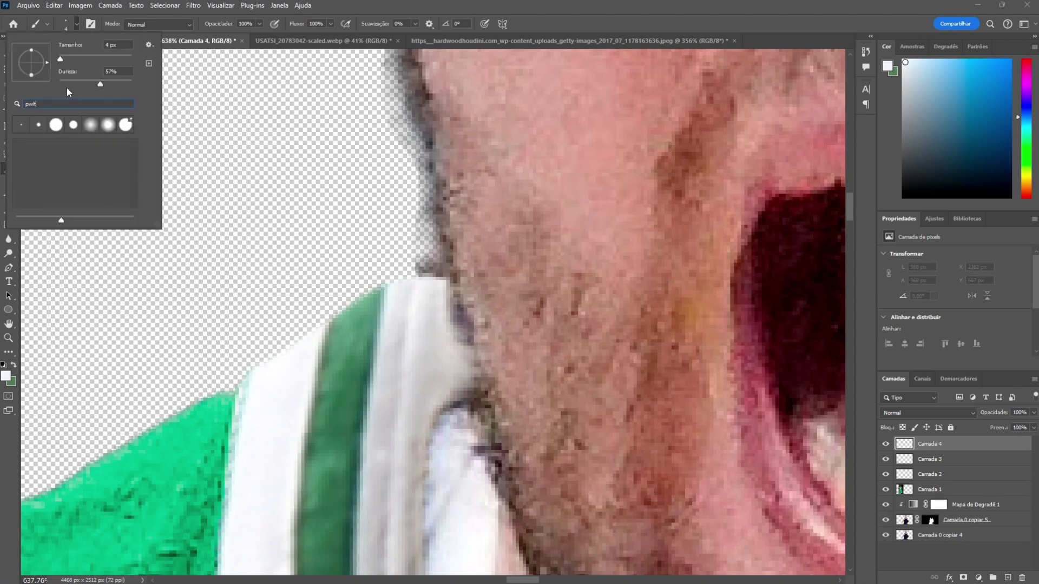
double_click(87, 169)
left_click(453, 339, "alt")
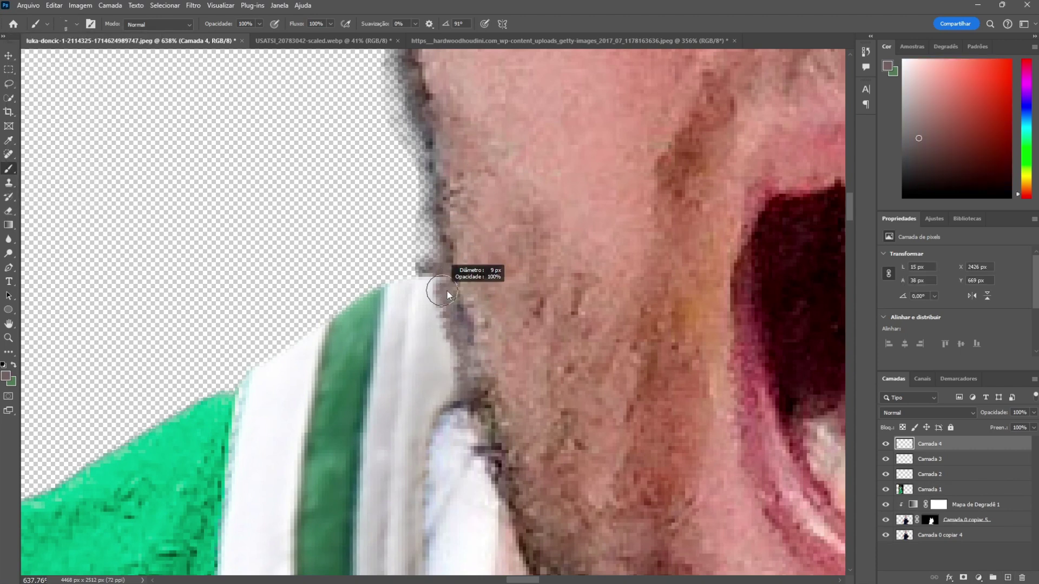
scroll(434, 250, "down", 5)
scroll(444, 259, "up", 5)
left_click(454, 281, "alt")
left_click_drag(459, 216, 467, 233)
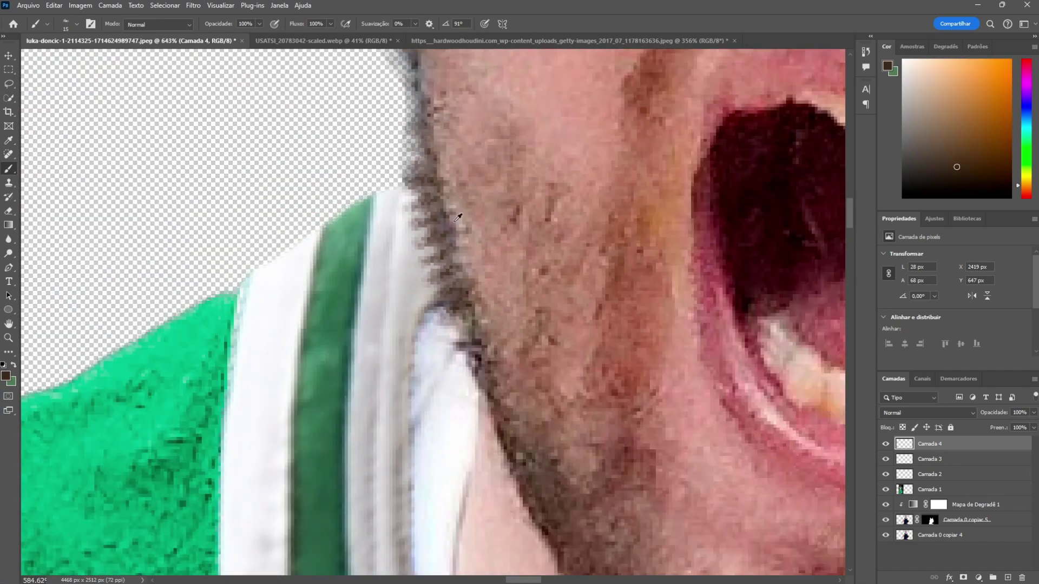
scroll(504, 580, "down", 8)
scroll(710, 265, "up", 5)
key("e")
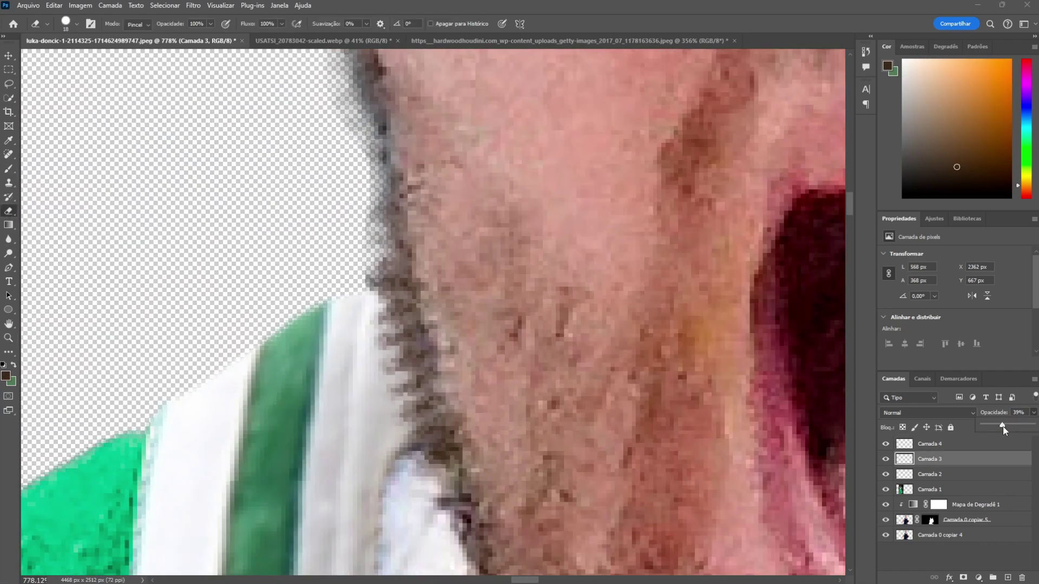
left_click_drag(1002, 428, 1002, 429)
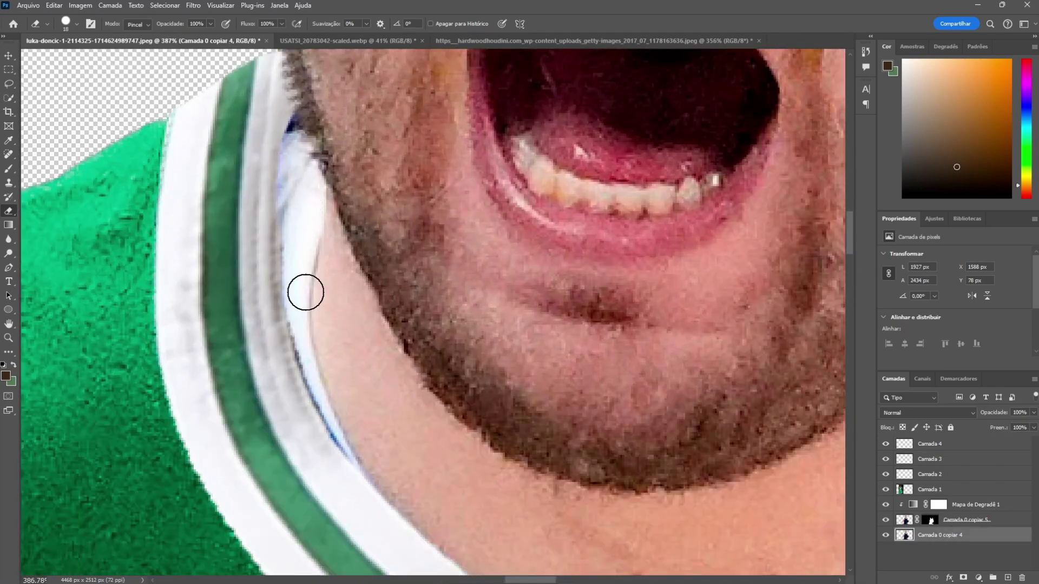
Step: Spot-heal the white collar notch into green fabric with a larger brush
right_click(9, 155)
left_click(65, 180)
scroll(291, 272, "up", 2)
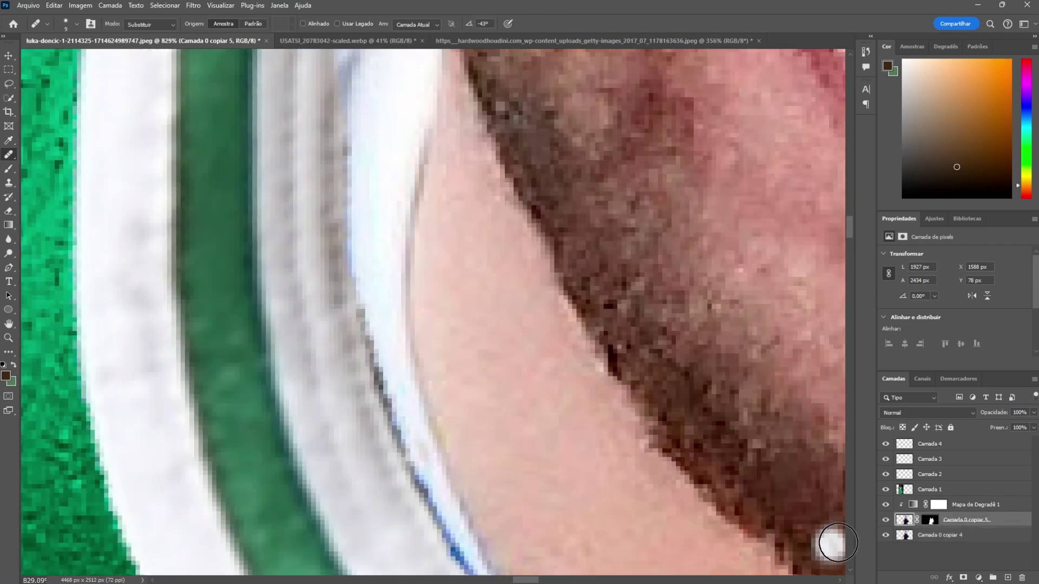
key("shift+j")
scroll(364, 355, "down", 3)
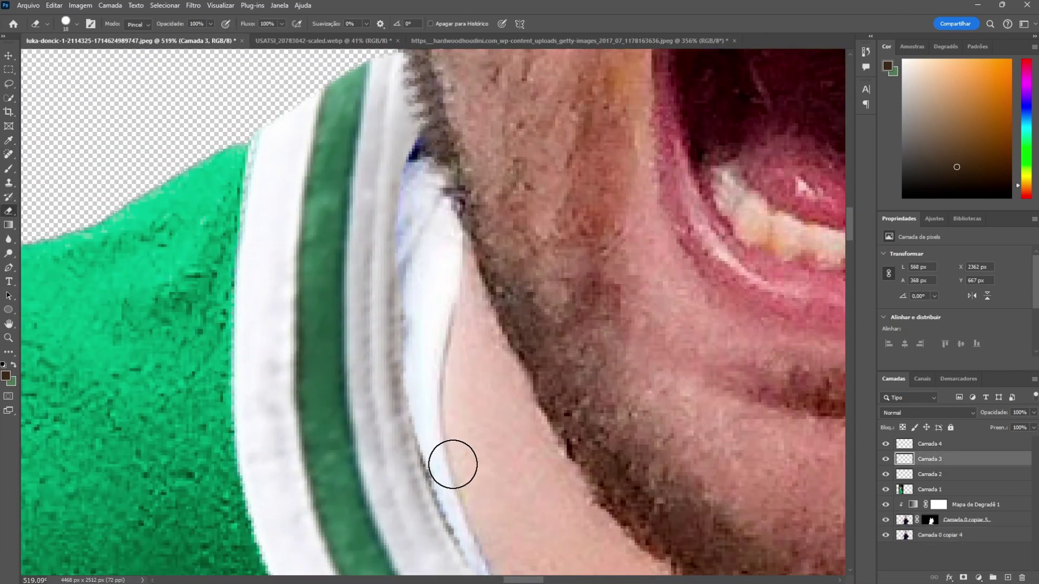
scroll(511, 483, "down", 5)
scroll(582, 460, "up", 5)
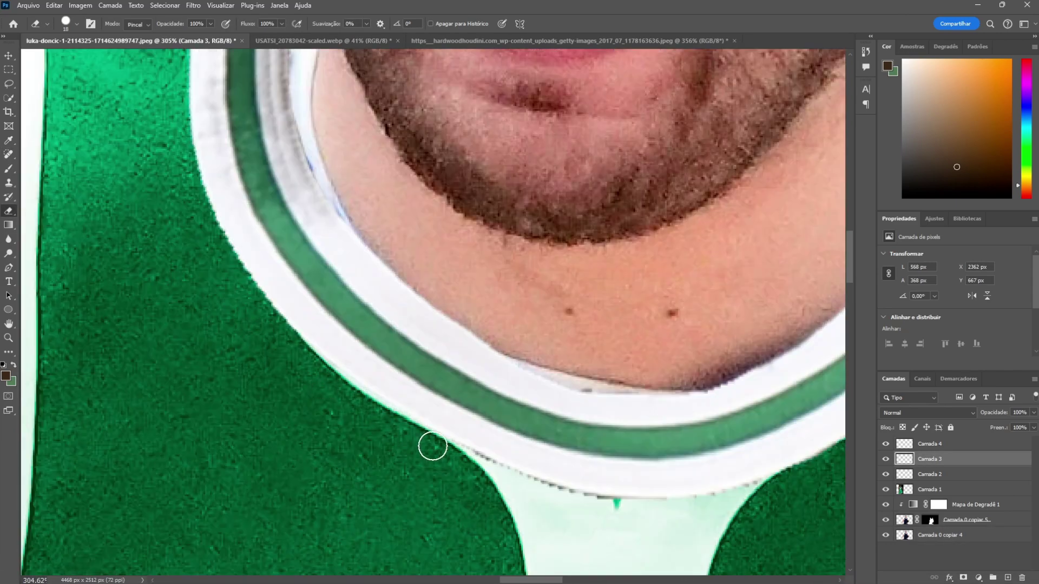
left_click_drag(522, 580, 552, 581)
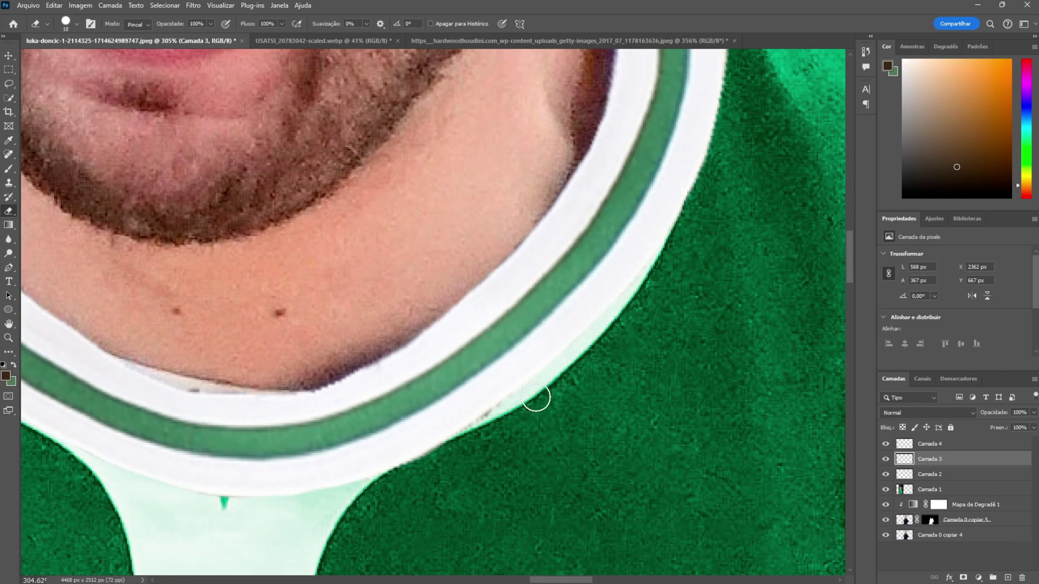
scroll(536, 397, "down", 5)
scroll(475, 343, "up", 6)
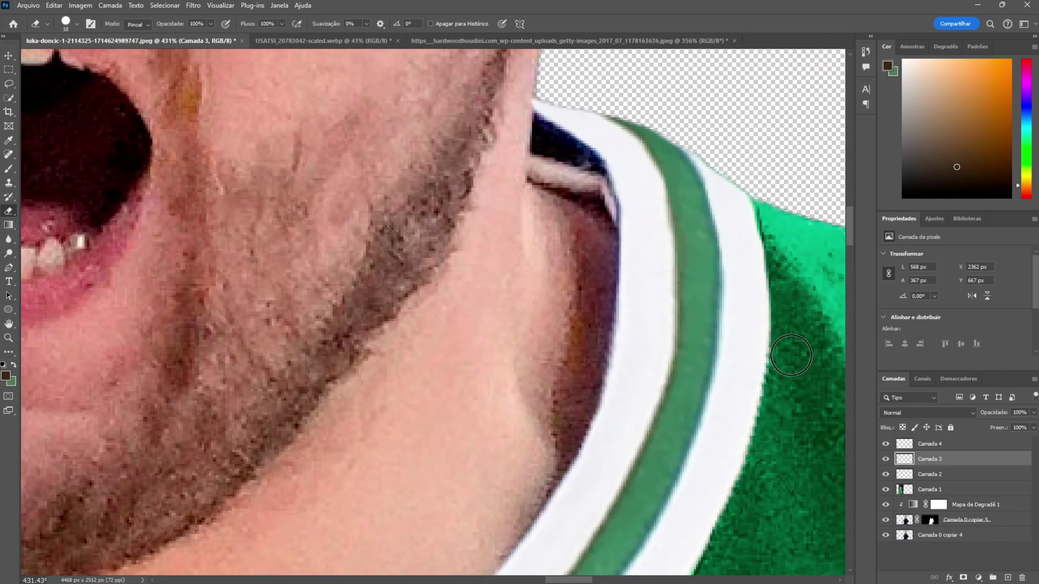
scroll(791, 356, "down", 5)
scroll(433, 346, "up", 6)
scroll(399, 540, "down", 3)
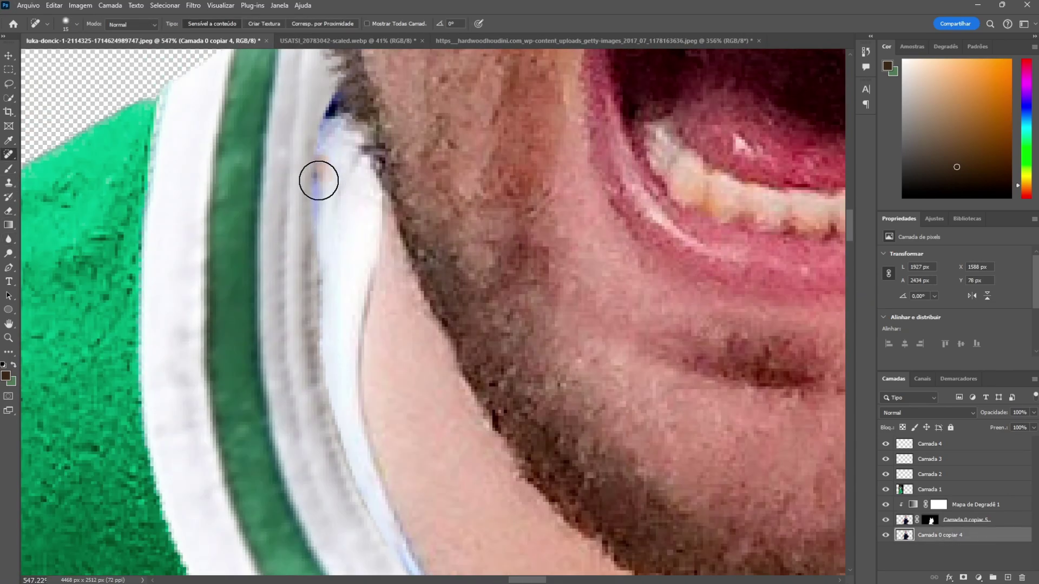
scroll(317, 177, "down", 3)
scroll(411, 321, "down", 2)
scroll(469, 316, "up", 2)
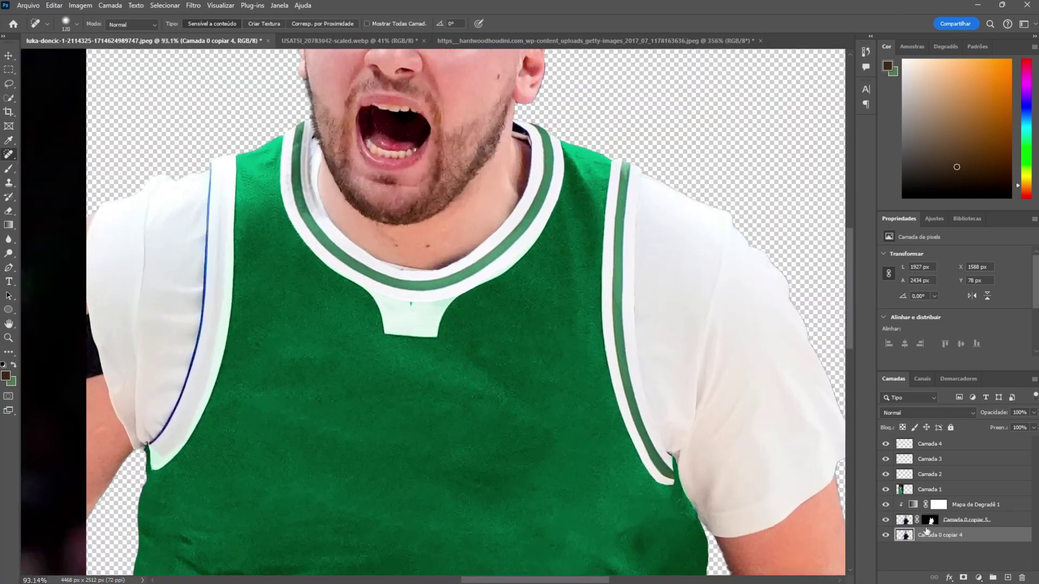
left_click_drag(400, 314, 455, 331)
scroll(306, 260, "up", 3)
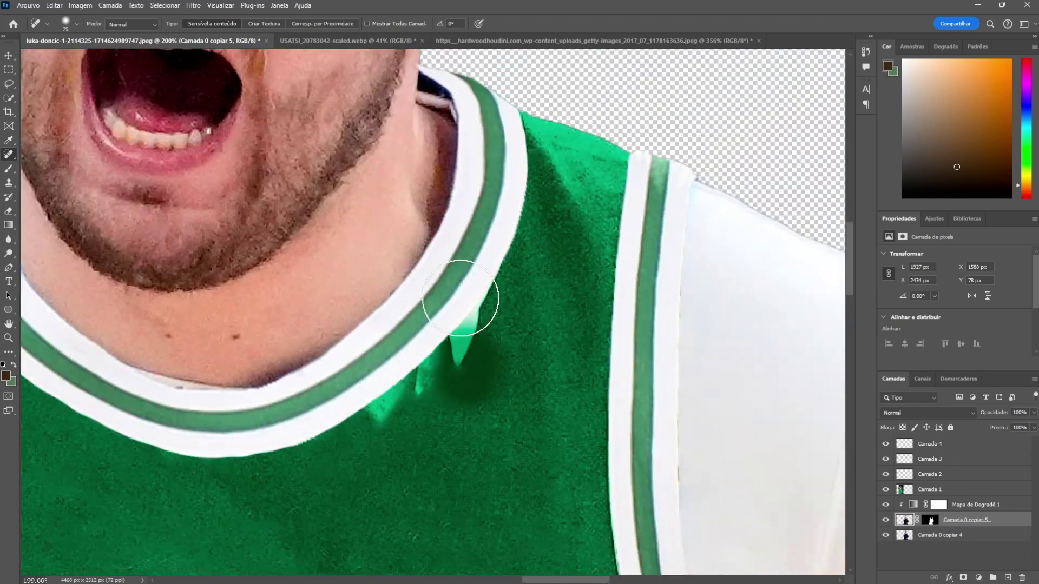
Step: Heal over the remaining white notch so the fabric below the collar is even green
right_click(8, 154)
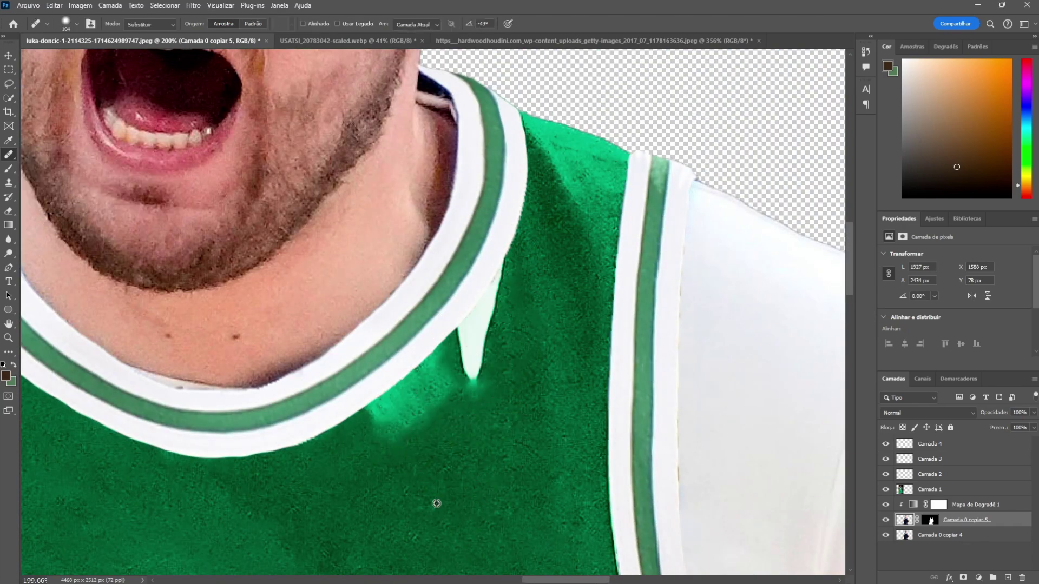
left_click_drag(473, 293, 424, 438)
scroll(338, 473, "down", 3)
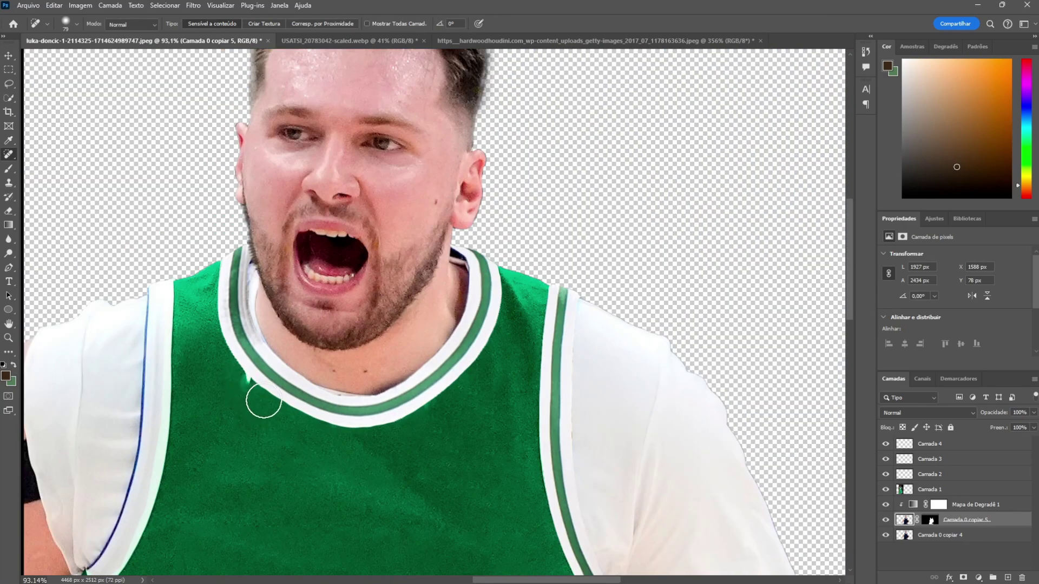
scroll(265, 406, "down", 3)
scroll(431, 457, "up", 3)
scroll(58, 193, "up", 3)
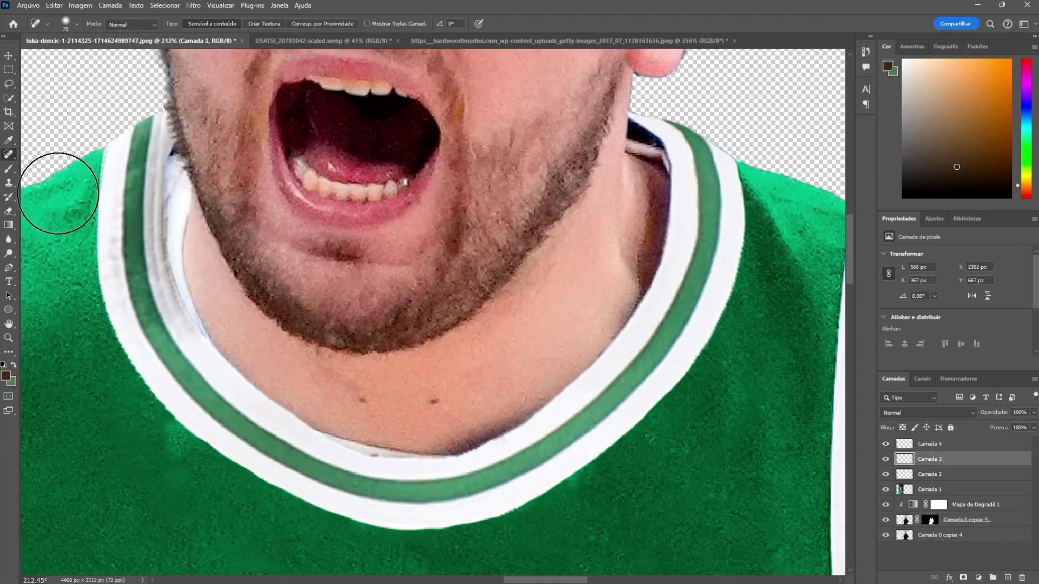
scroll(451, 536, "down", 3)
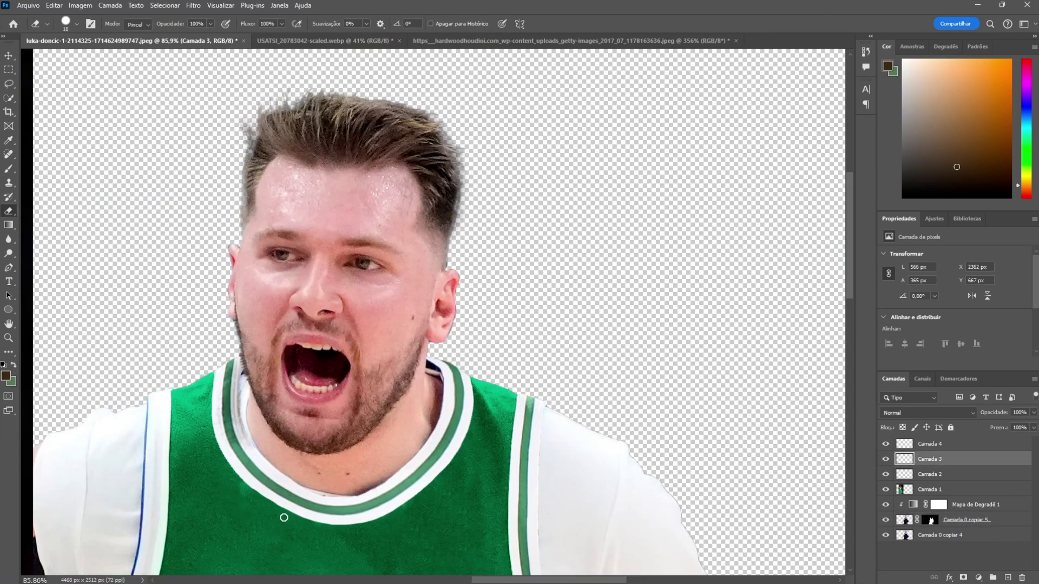
scroll(487, 460, "down", 1)
scroll(539, 367, "up", 1)
scroll(539, 366, "up", 1)
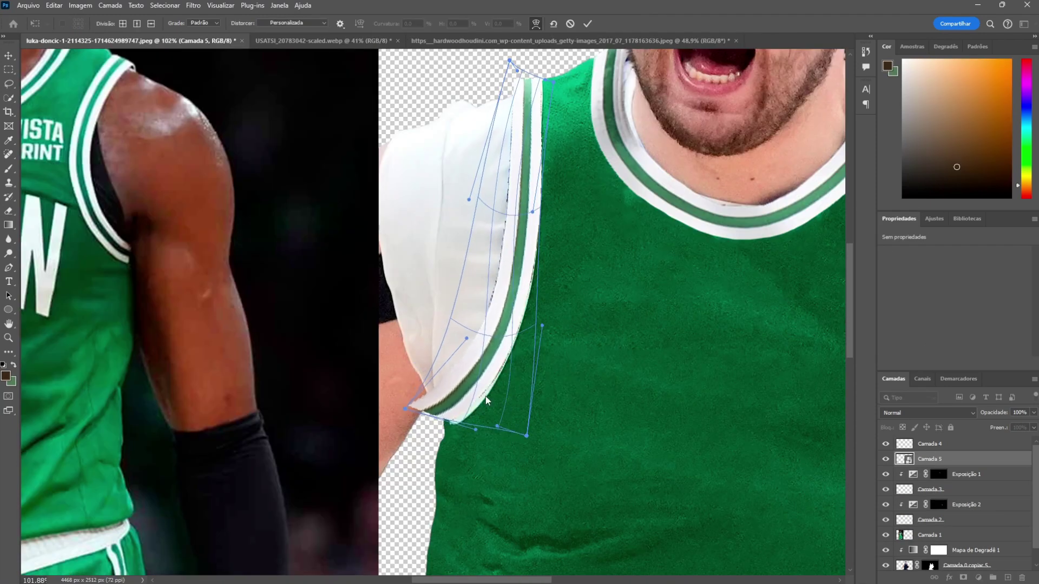
Step: Warp the trim strip along the left armhole curve and commit it
left_click_drag(485, 396, 450, 426)
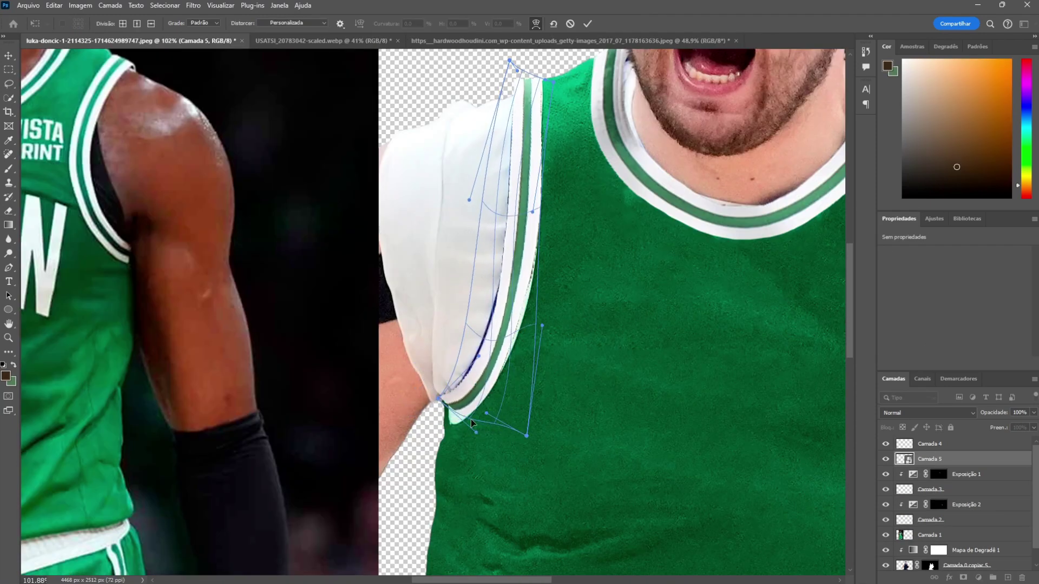
left_click_drag(554, 436, 570, 446)
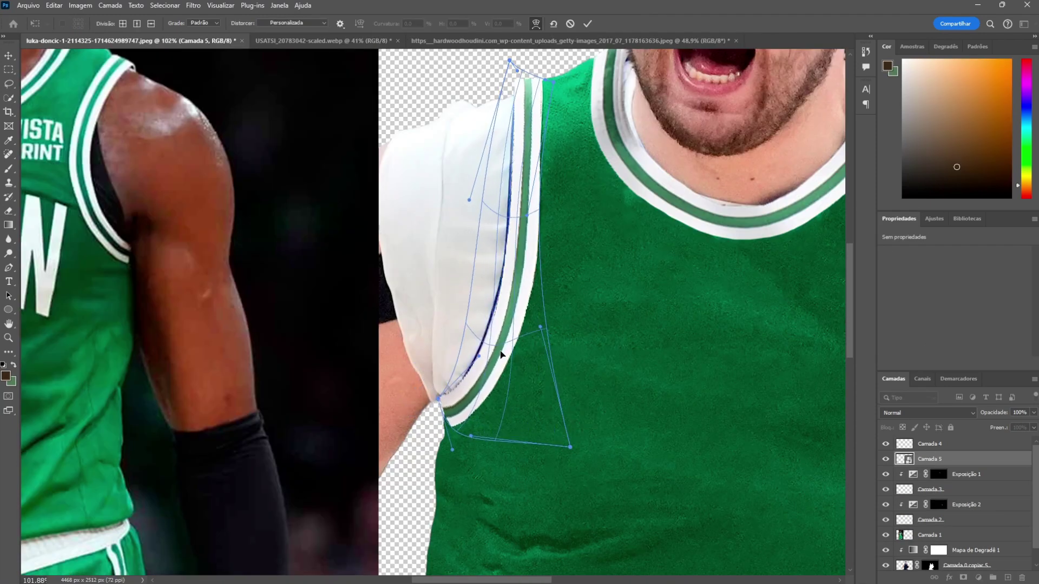
scroll(527, 78, "up", 4)
scroll(520, 80, "up", 2)
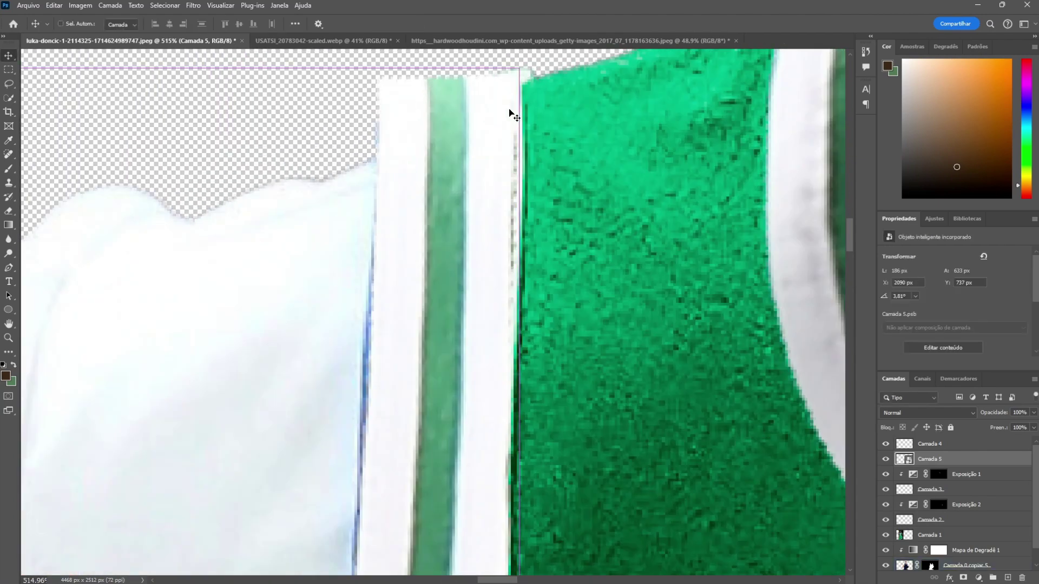
key("Return")
scroll(525, 214, "down", 5)
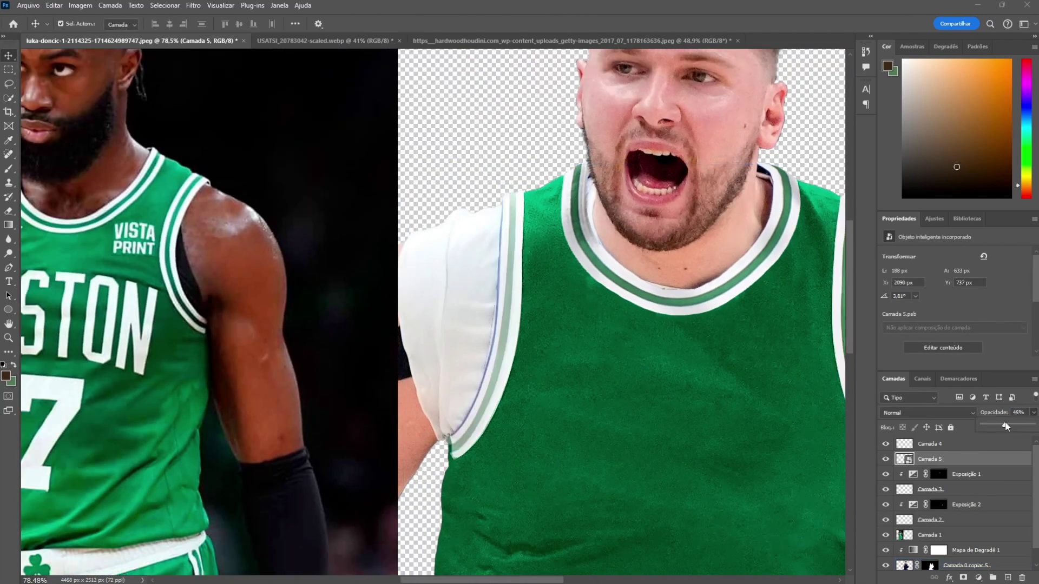
Step: Erase the trim strip's overhang near the armpit with the Eraser
key("e")
scroll(642, 177, "up", 5)
scroll(518, 222, "down", 2)
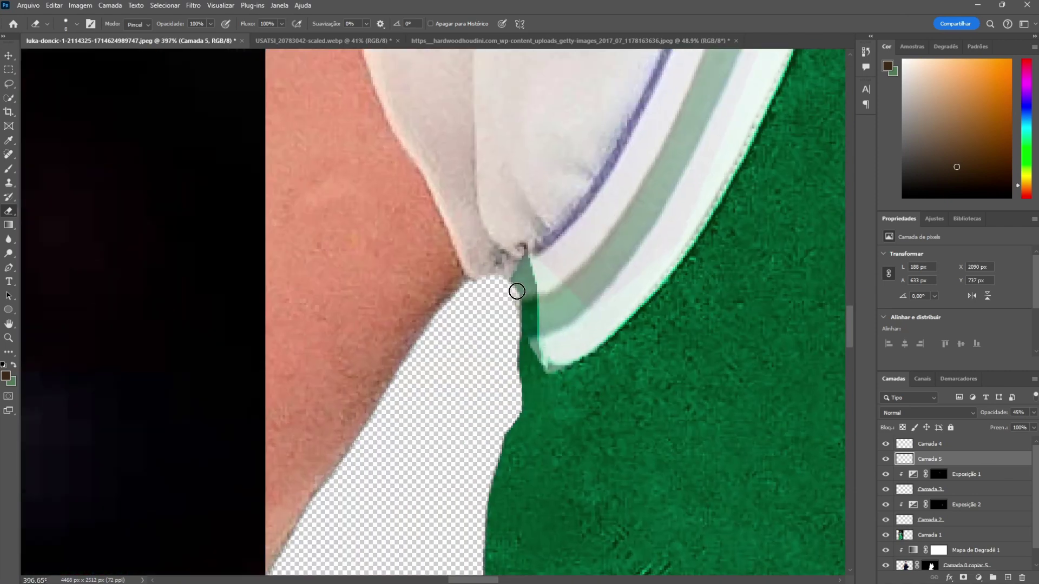
scroll(582, 377, "down", 5)
scroll(487, 271, "down", 2)
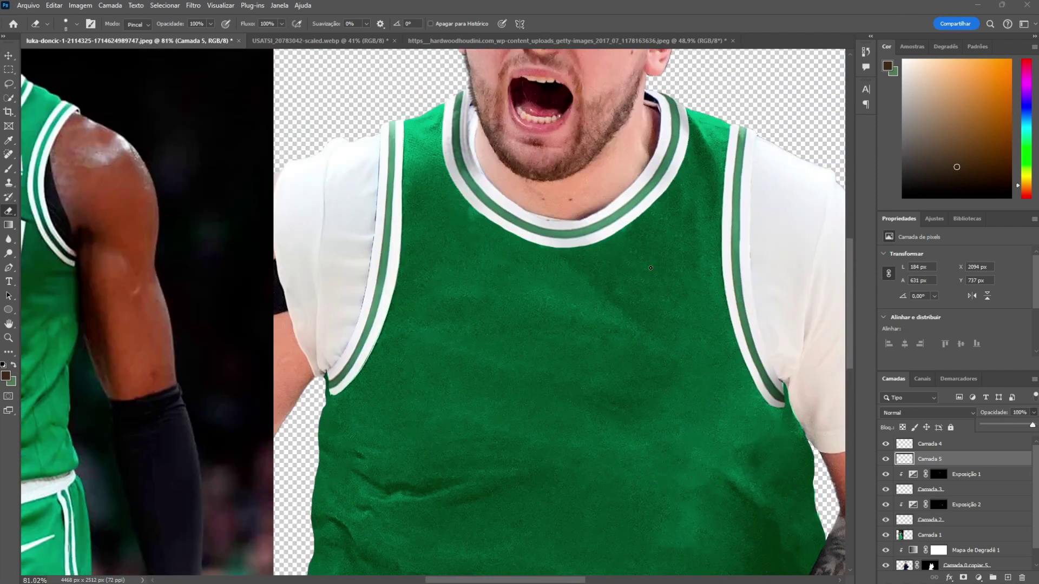
scroll(394, 231, "up", 3)
scroll(389, 255, "down", 3)
scroll(359, 251, "down", 3)
Step: Retouch the armhole fabric on Camada 0 copiar 5 with the Healing Brush
scroll(360, 251, "up", 6)
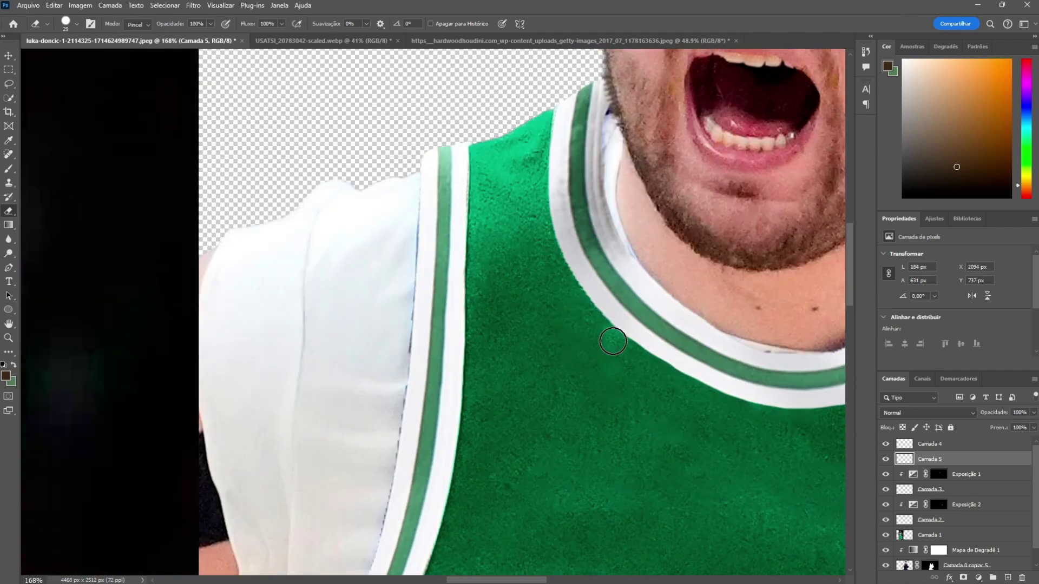
left_click(463, 186, "ctrl")
left_click(8, 154)
left_click(59, 175)
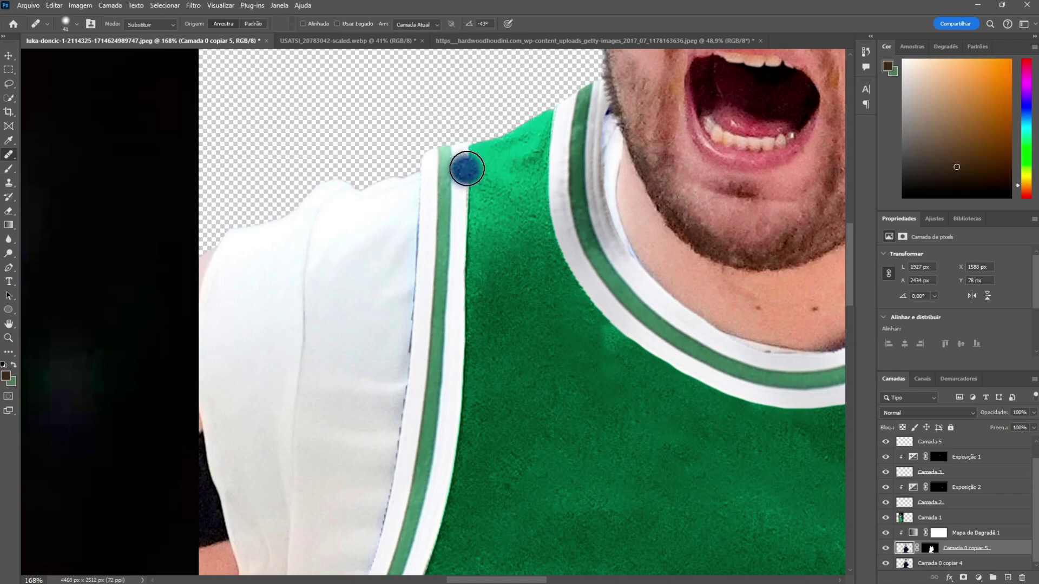
scroll(464, 444, "down", 3)
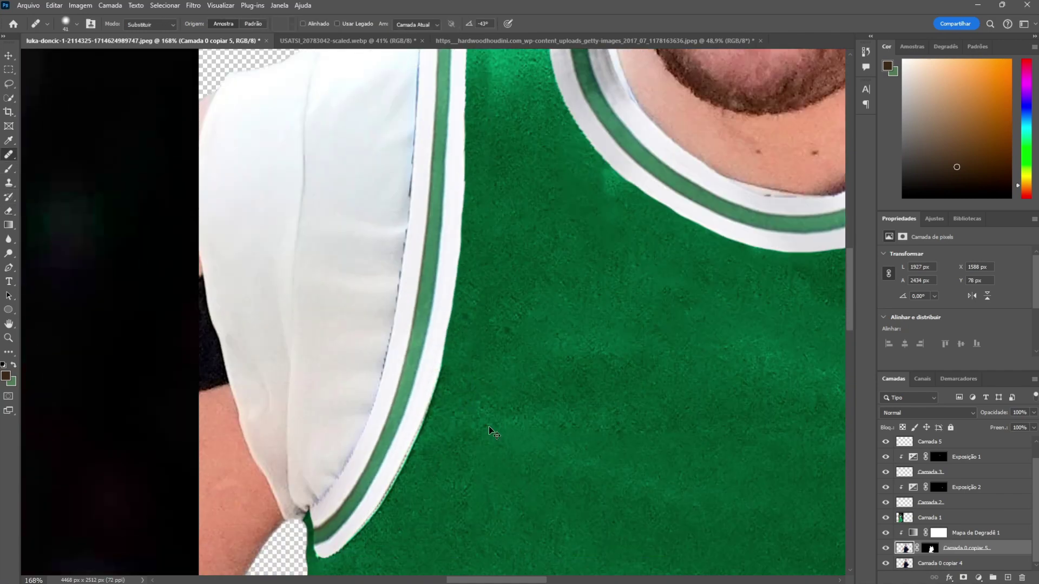
scroll(489, 431, "up", 2)
scroll(453, 489, "down", 3)
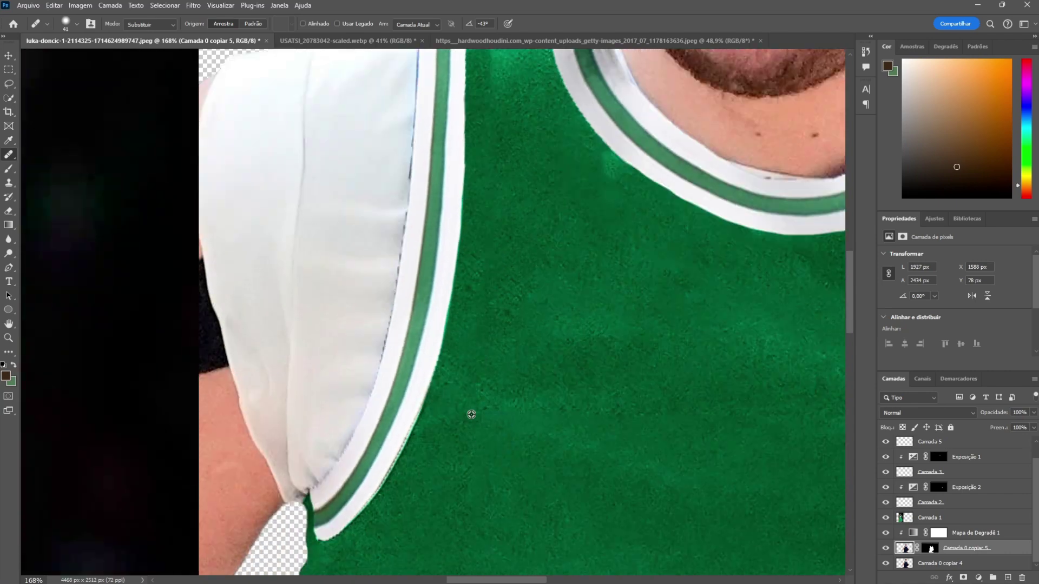
scroll(471, 412, "down", 1)
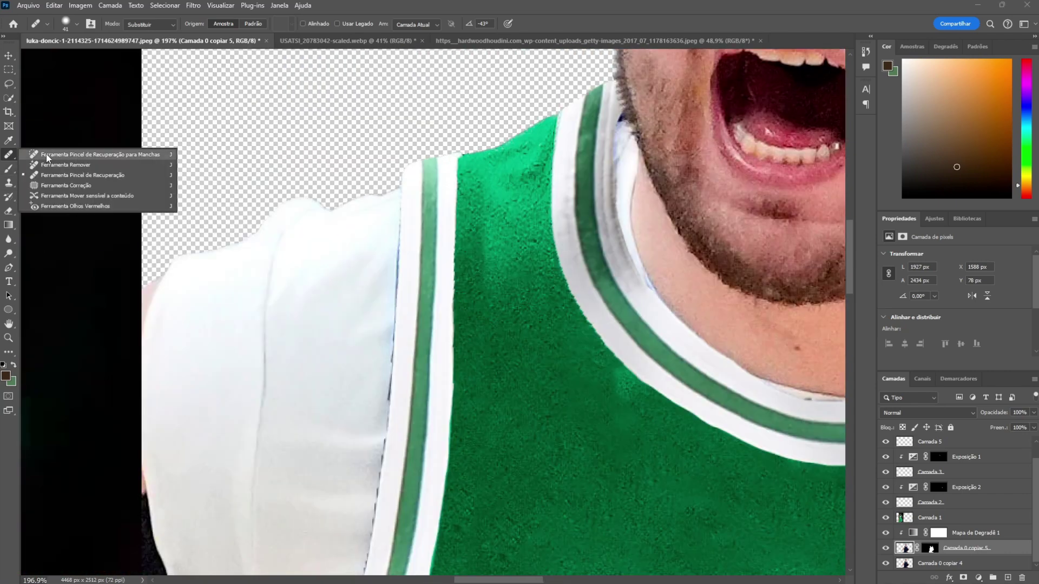
Step: Smooth the green fabric with spot healing and the Smudge tool at 40% strength
left_click(47, 155)
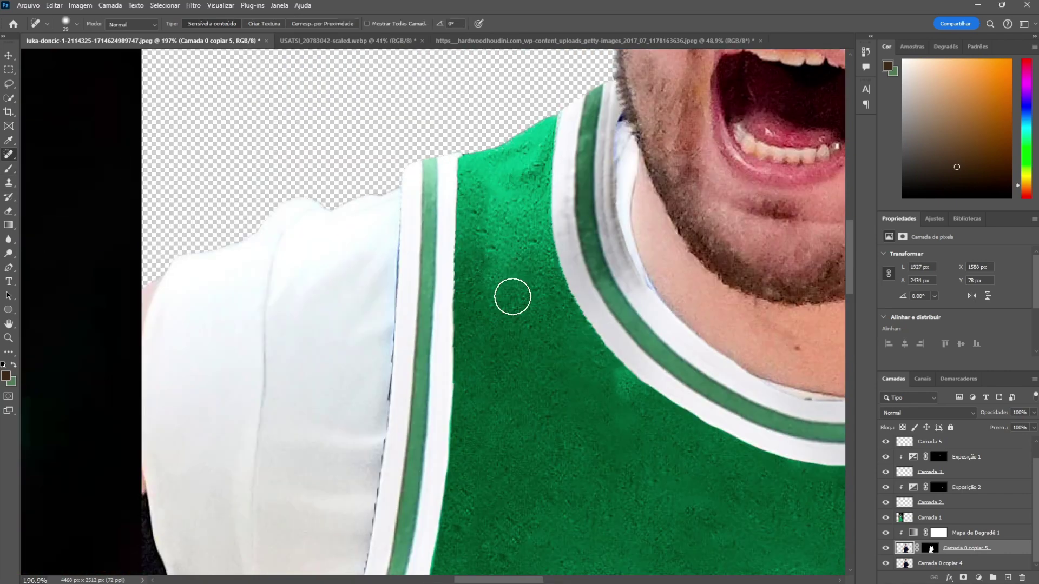
scroll(485, 199, "down", 1)
right_click(9, 239)
left_click(43, 331)
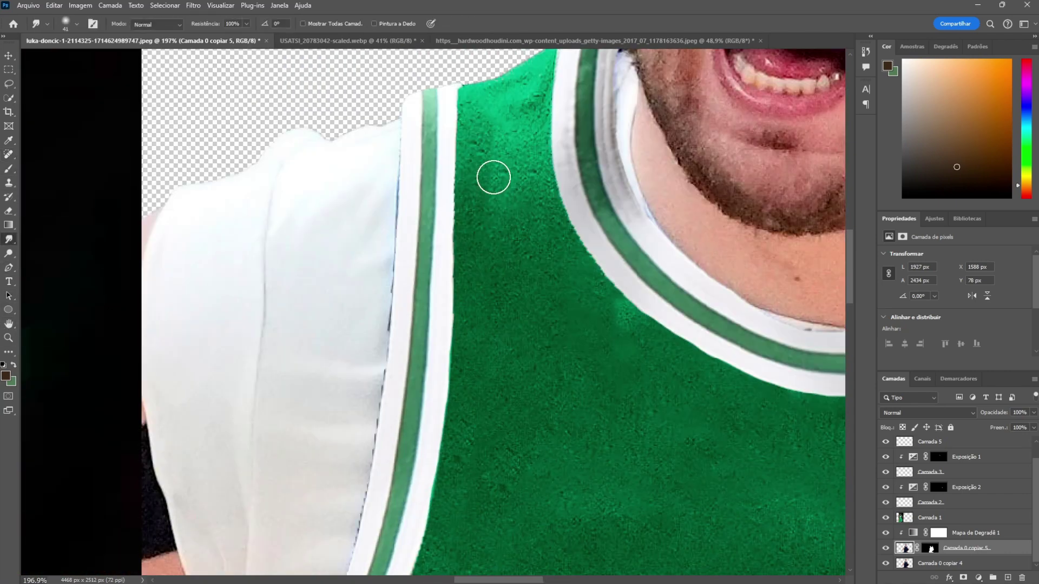
key("4")
scroll(538, 331, "down", 3)
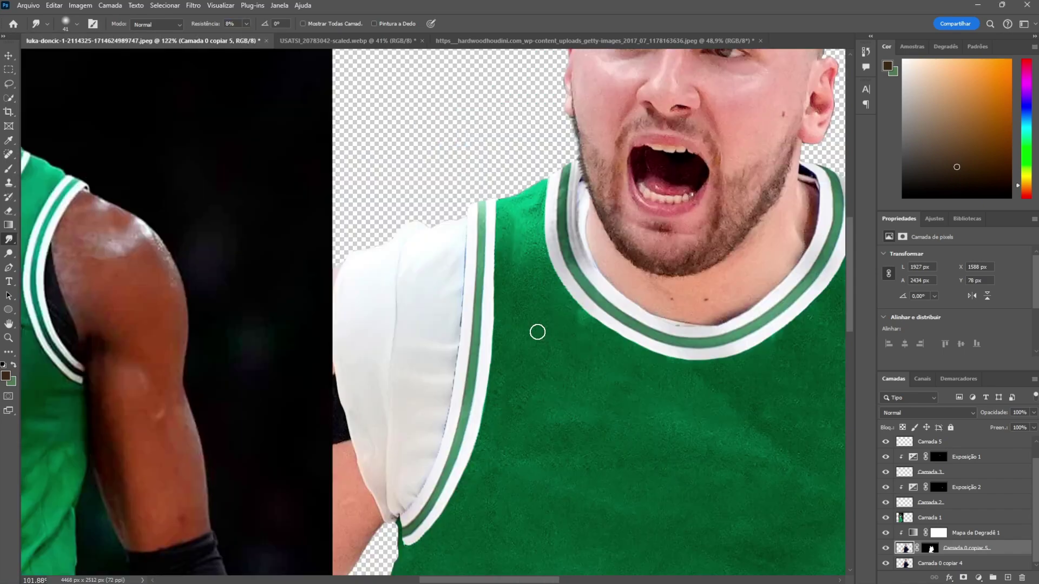
scroll(538, 331, "up", 2)
Step: Spot-heal the remaining rough edges along the armhole trim so it blends cleanly
right_click(8, 154)
left_click(46, 155)
scroll(685, 354, "down", 3)
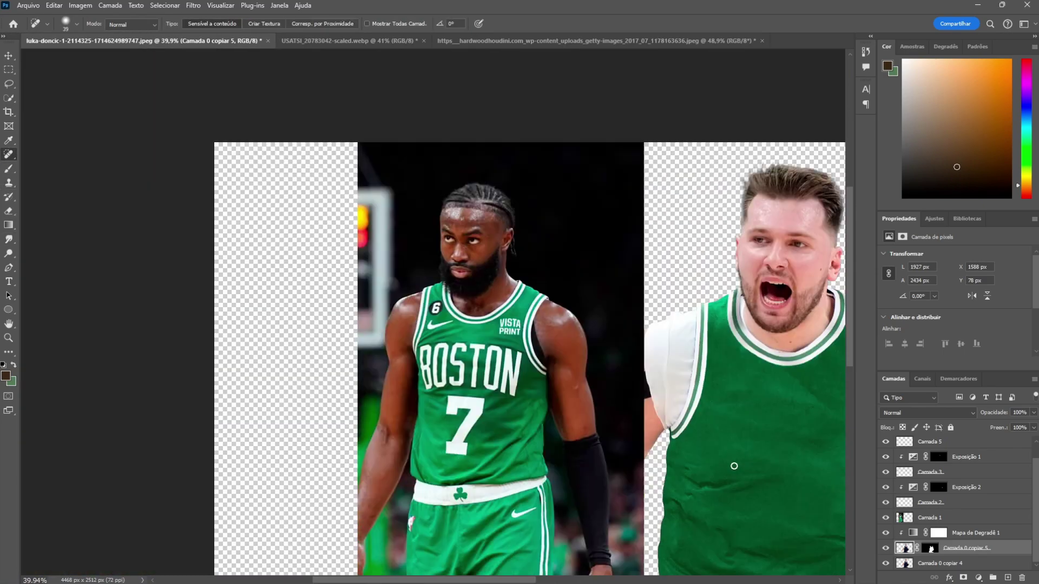
scroll(732, 462, "up", 3)
scroll(545, 287, "up", 3)
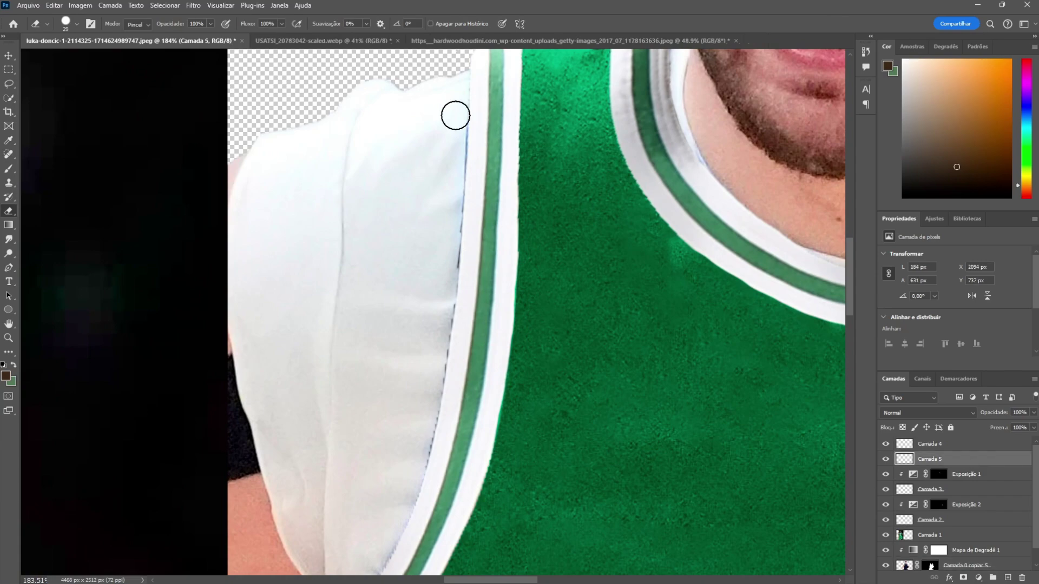
scroll(428, 320, "down", 3)
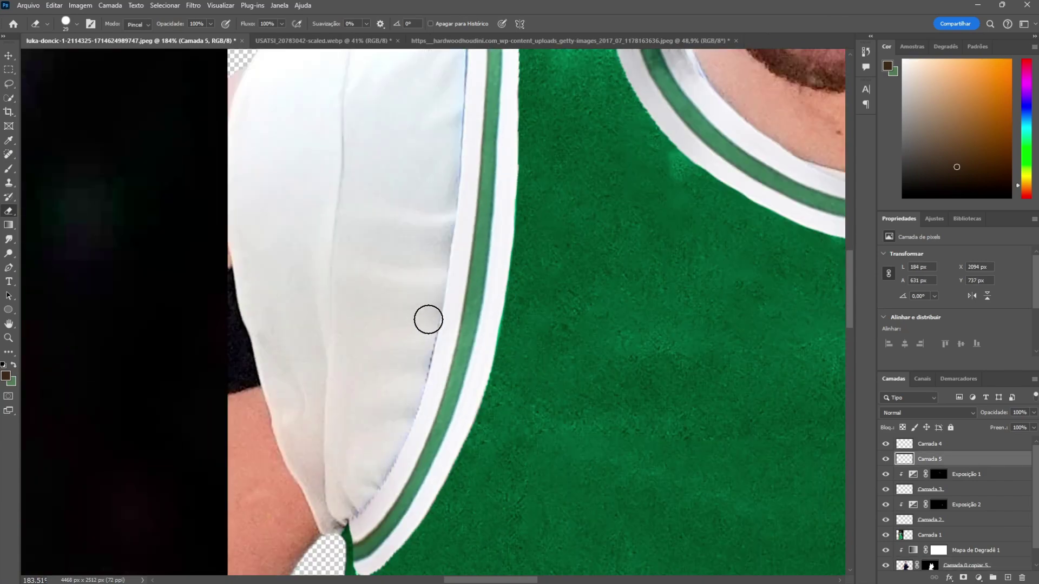
scroll(417, 331, "down", 5)
scroll(401, 323, "up", 5)
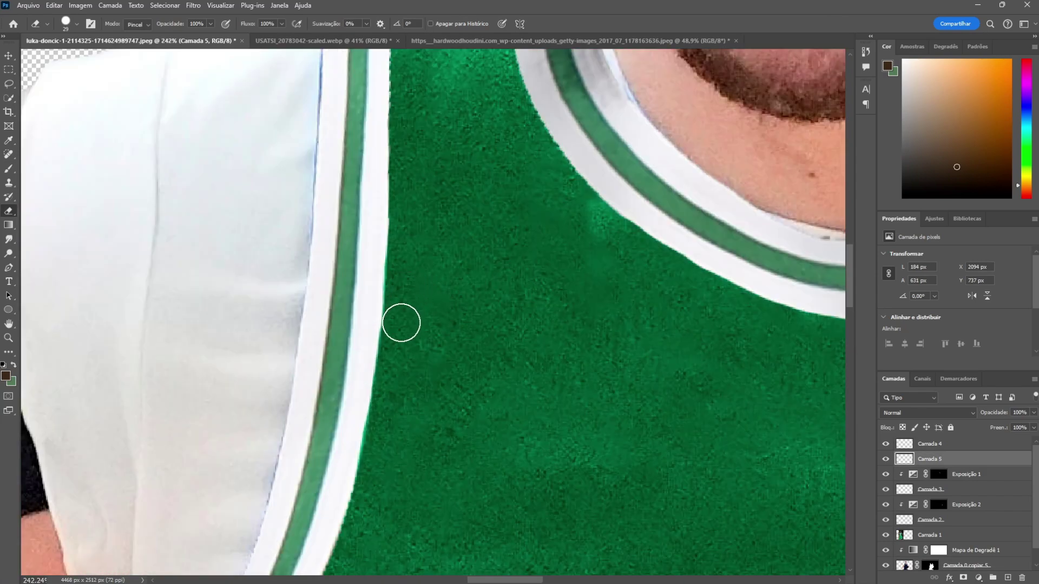
scroll(408, 230, "down", 3)
scroll(355, 406, "down", 3)
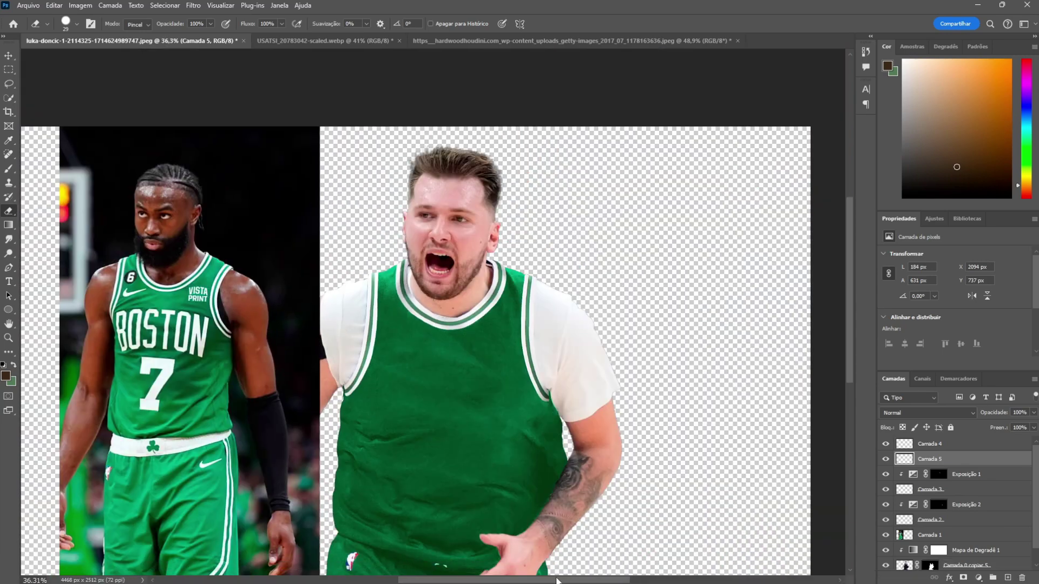
scroll(462, 303, "up", 3)
scroll(475, 267, "up", 3)
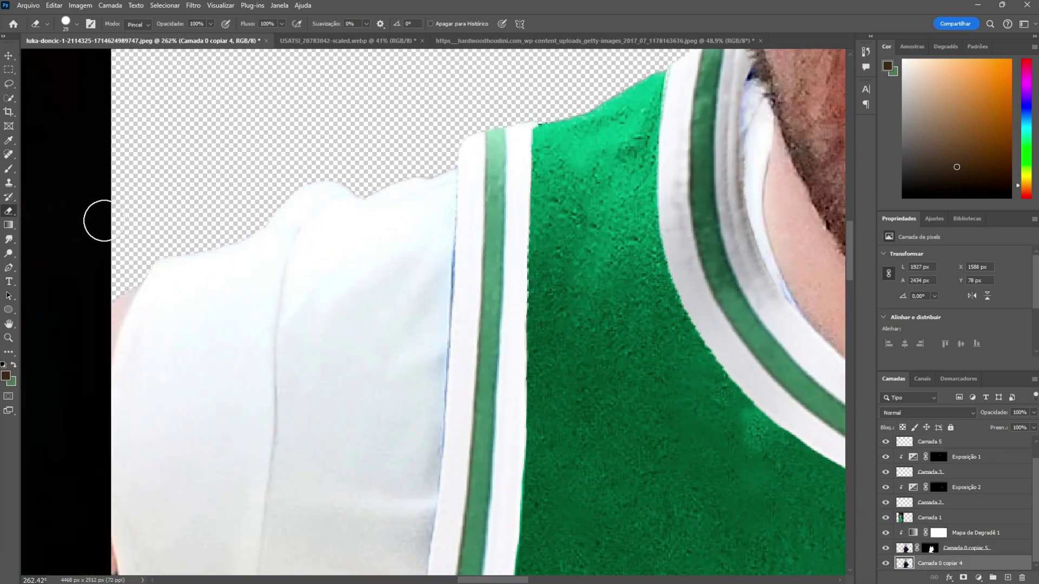
scroll(454, 378, "down", 3)
scroll(379, 433, "down", 2)
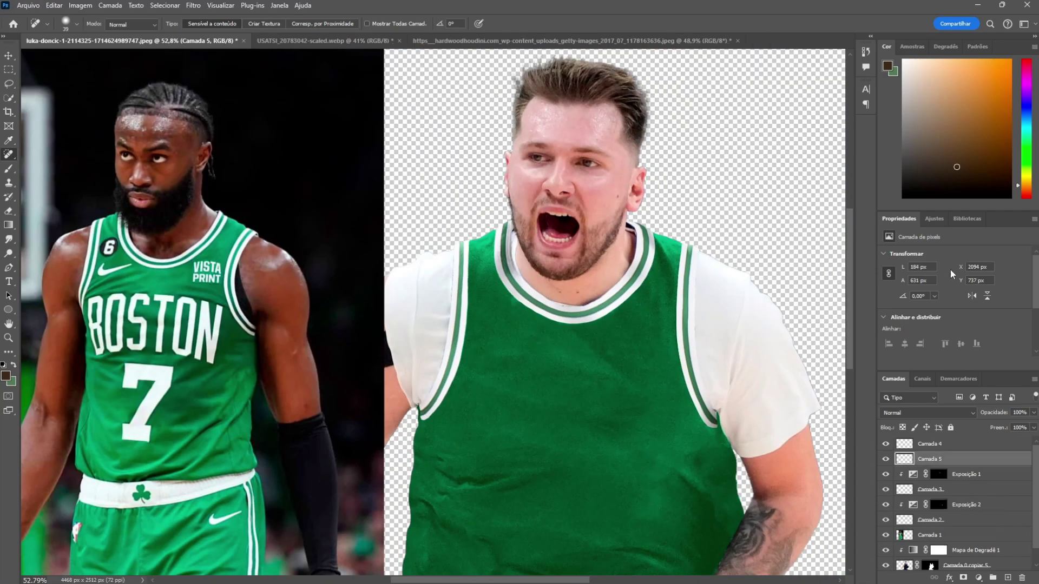
Step: Darken the sleeve with a lowered Curves, with copies below Exposição 1 and Camada 3
left_click_drag(946, 301, 946, 309)
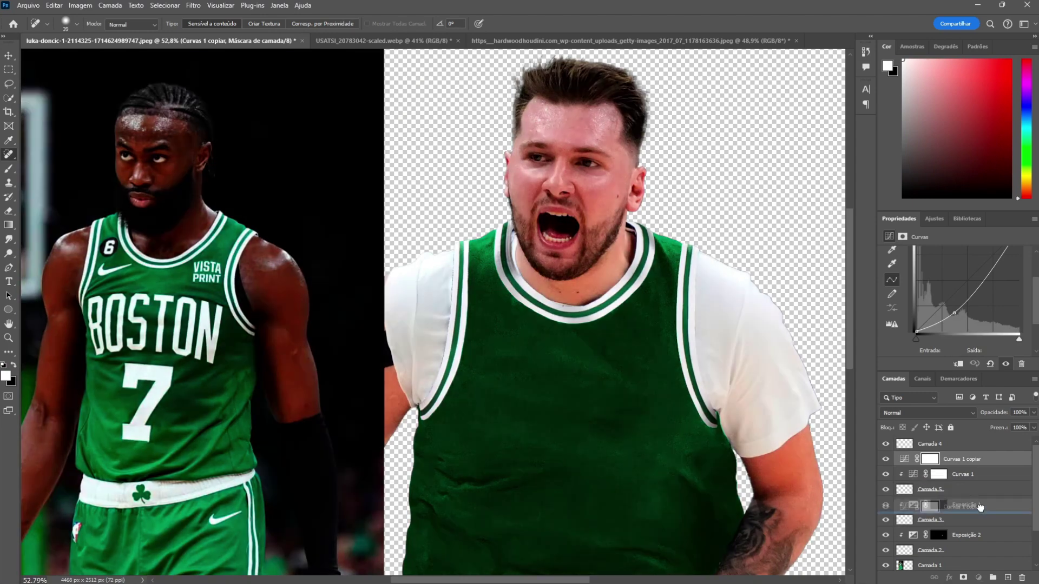
left_click_drag(984, 462, 971, 501)
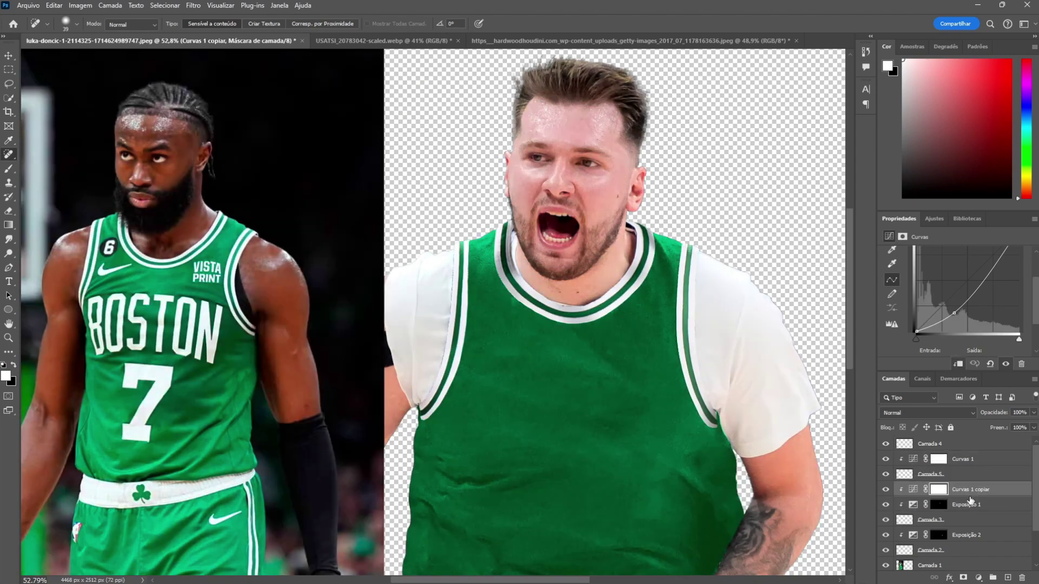
key("ctrl+bracketleft")
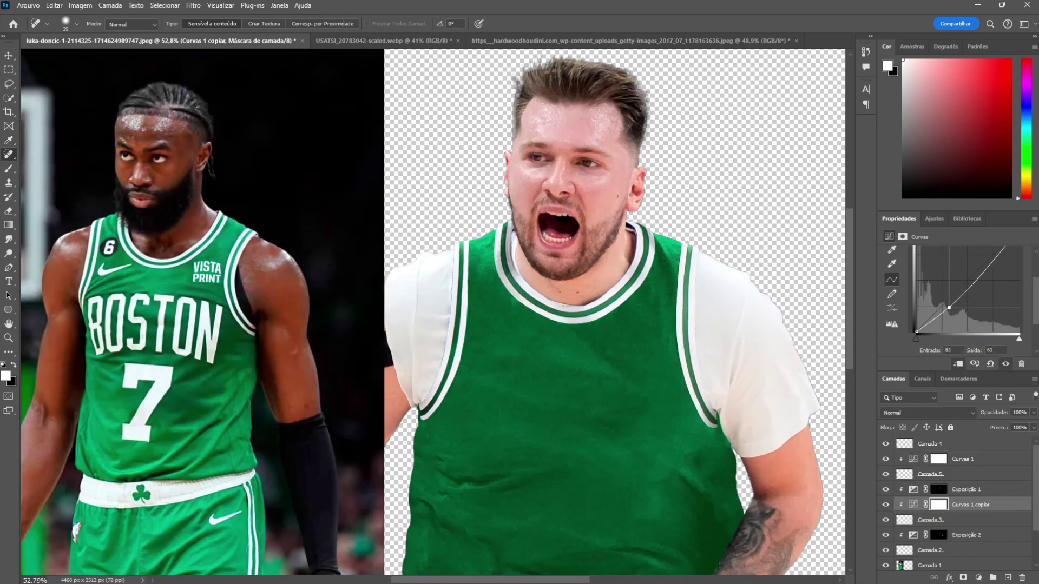
key("ctrl+j")
key("ctrl+bracketleft")
key("ctrl+bracketleft")
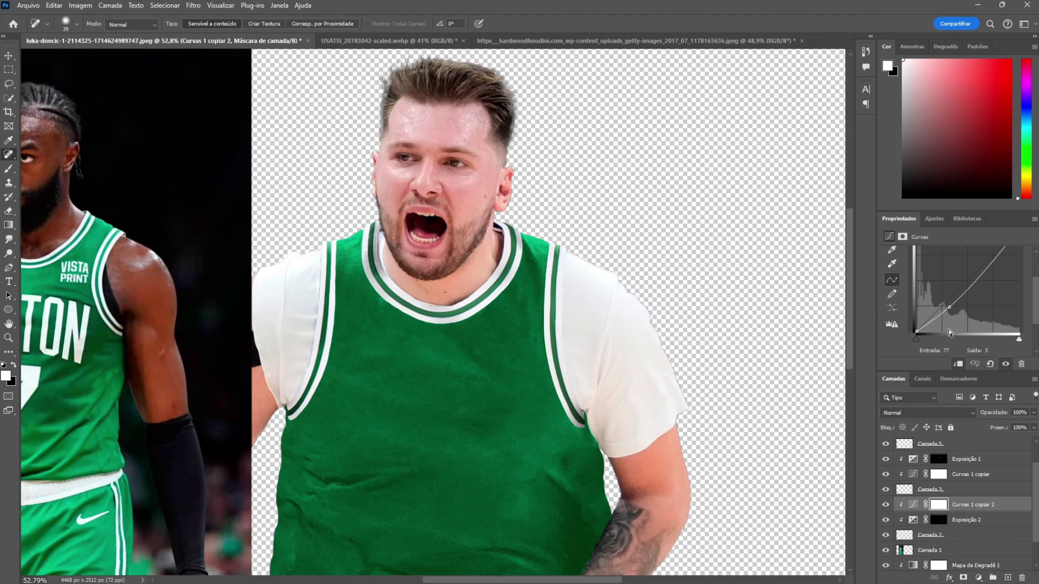
scroll(589, 323, "down", 2)
Step: Scale and skew the BOSTON lettering over the chest and move it to the top layer
left_click(557, 42)
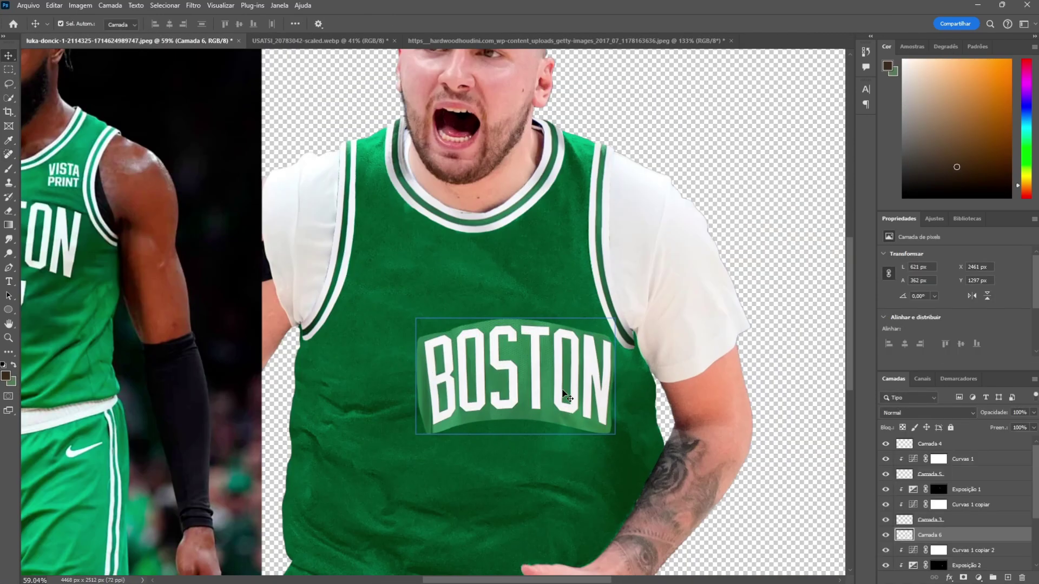
left_click_drag(615, 437, 615, 446)
left_click_drag(415, 319, 346, 280)
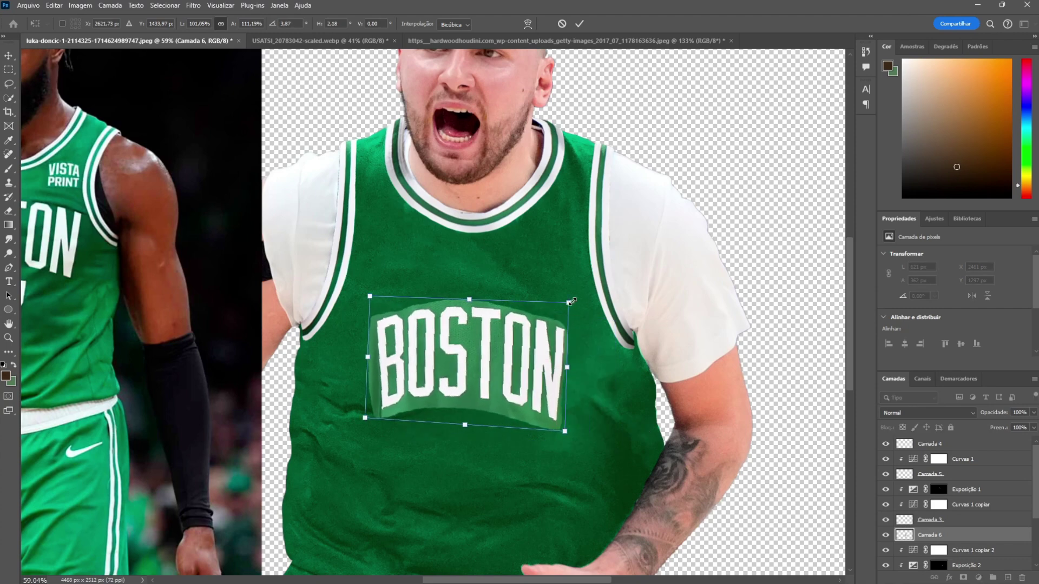
left_click_drag(460, 433, 484, 371)
key("Return")
key("ctrl+shift+bracketright")
Step: Set the Blend If black slider to 128 and convert the lettering to a Smart Object
double_click(1006, 444)
left_click_drag(730, 229, 798, 230)
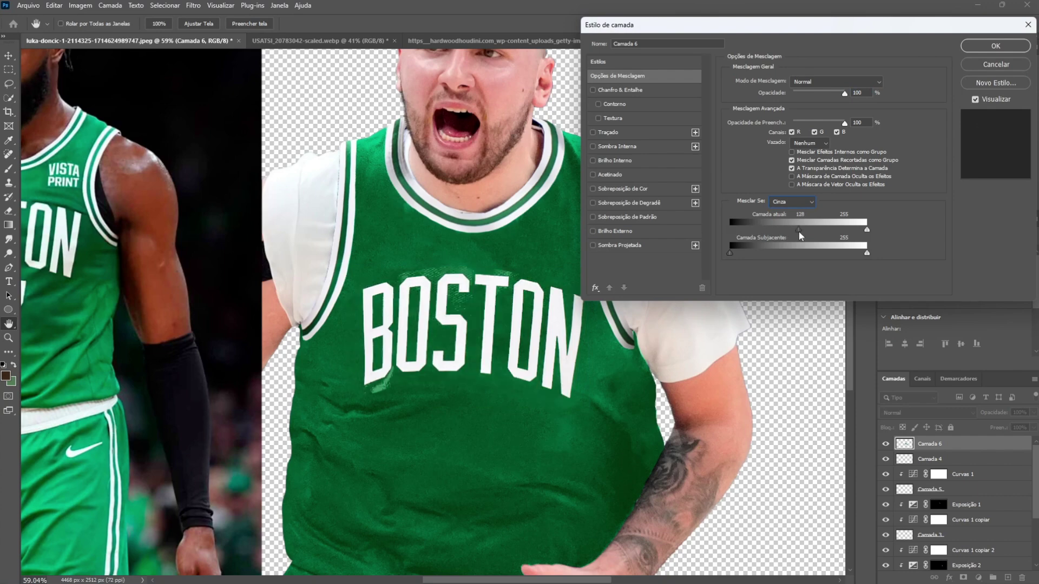
key("Return")
right_click(929, 444)
left_click(939, 273)
scroll(454, 259, "up", 2)
key("ctrl+t")
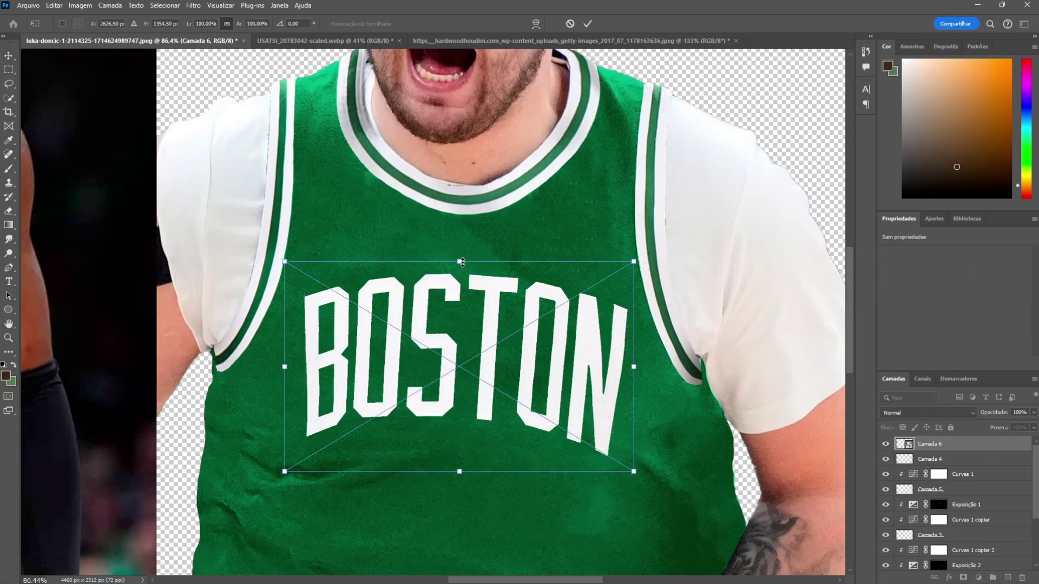
key("Return")
scroll(486, 292, "down", 3)
scroll(487, 292, "down", 1)
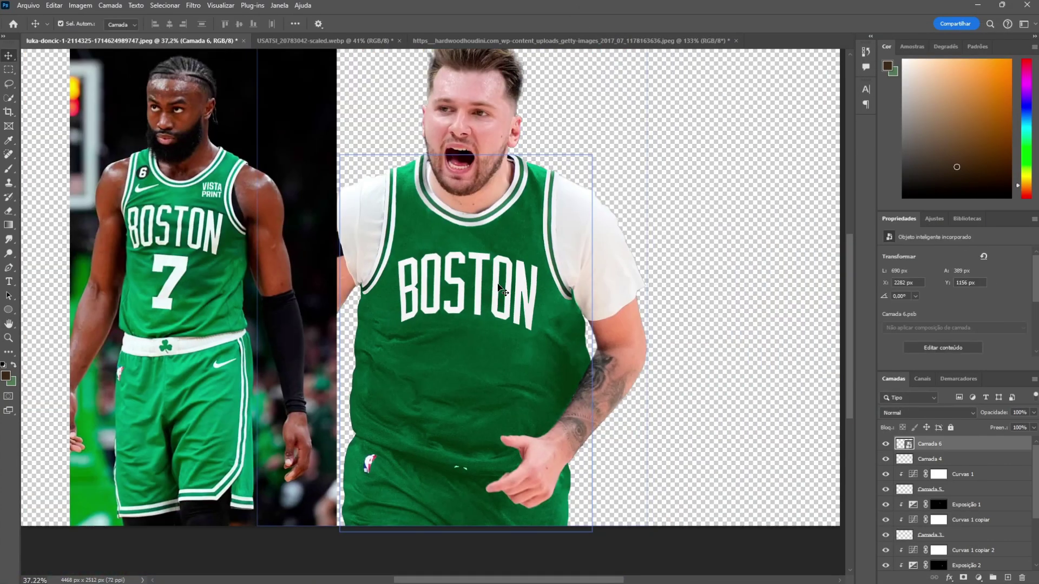
Step: Warp the BOSTON lettering so the letters follow the shirt's curve
key("ctrl+t")
right_click(500, 290)
left_click(528, 409)
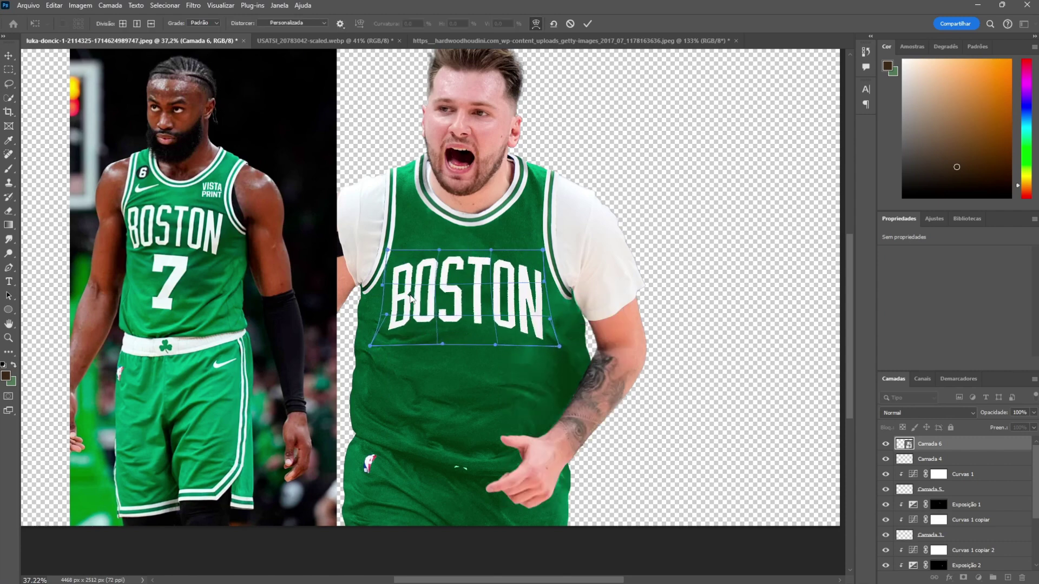
key("Return")
scroll(414, 304, "up", 2)
scroll(447, 281, "down", 2)
Step: Add an Exposure adjustment clipped to the lettering layer, hidden behind a black mask
scroll(447, 281, "up", 5)
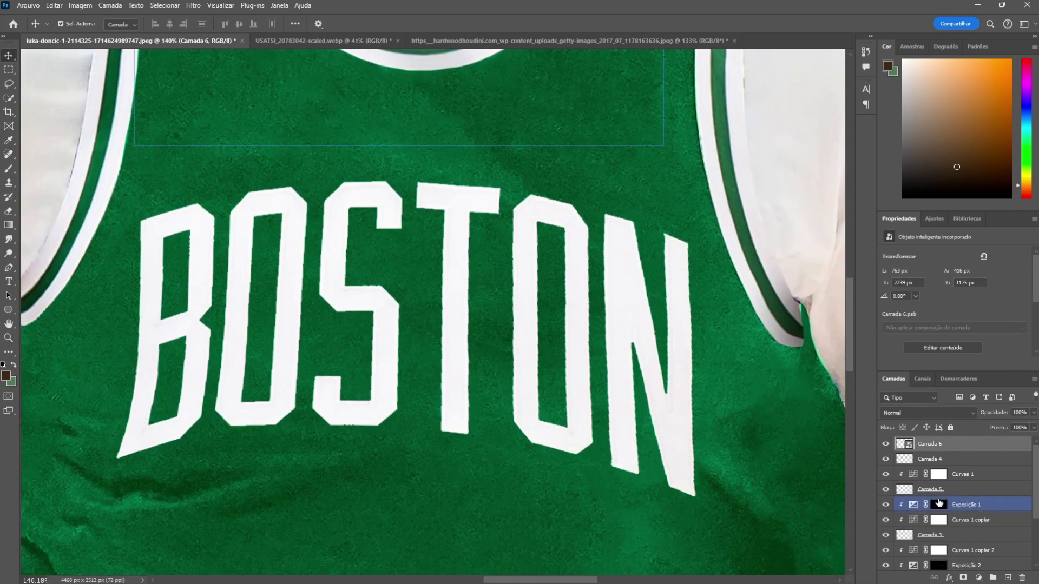
left_click(933, 219)
left_click(952, 348)
key("ctrl+i")
left_click(9, 168)
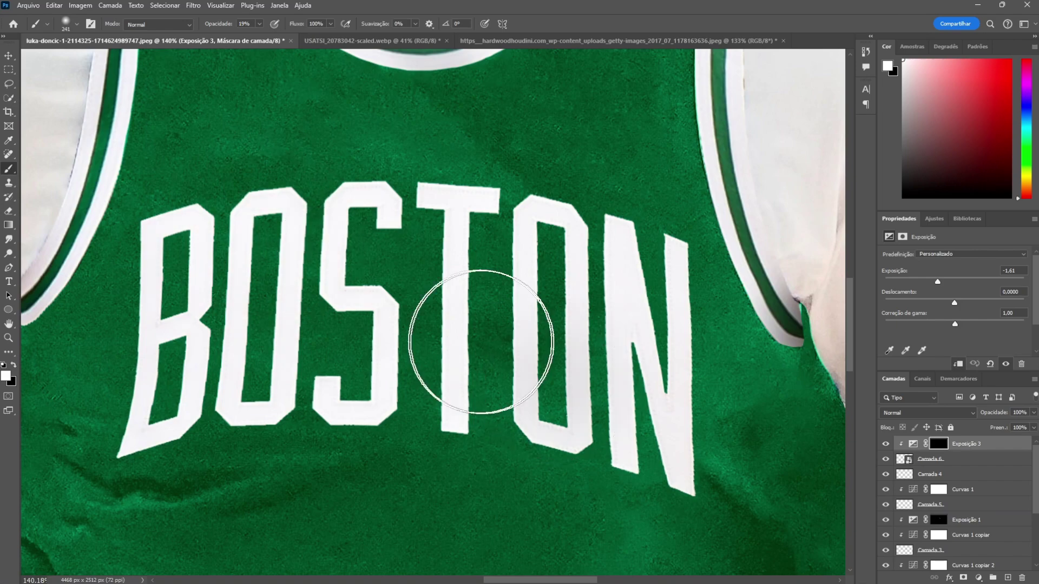
scroll(386, 455, "up", 1)
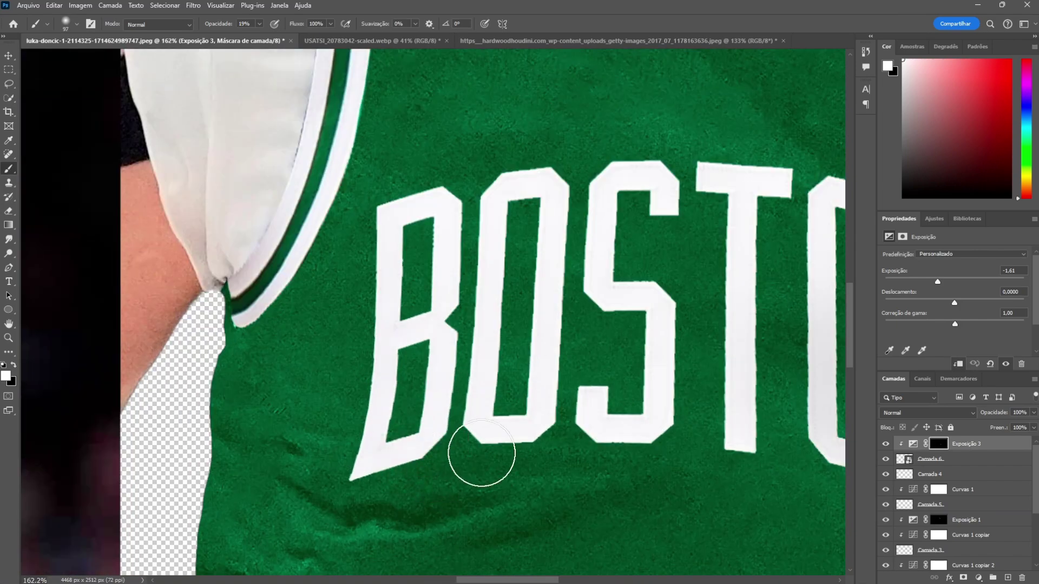
scroll(481, 454, "down", 2)
scroll(631, 459, "down", 2)
scroll(589, 393, "down", 1)
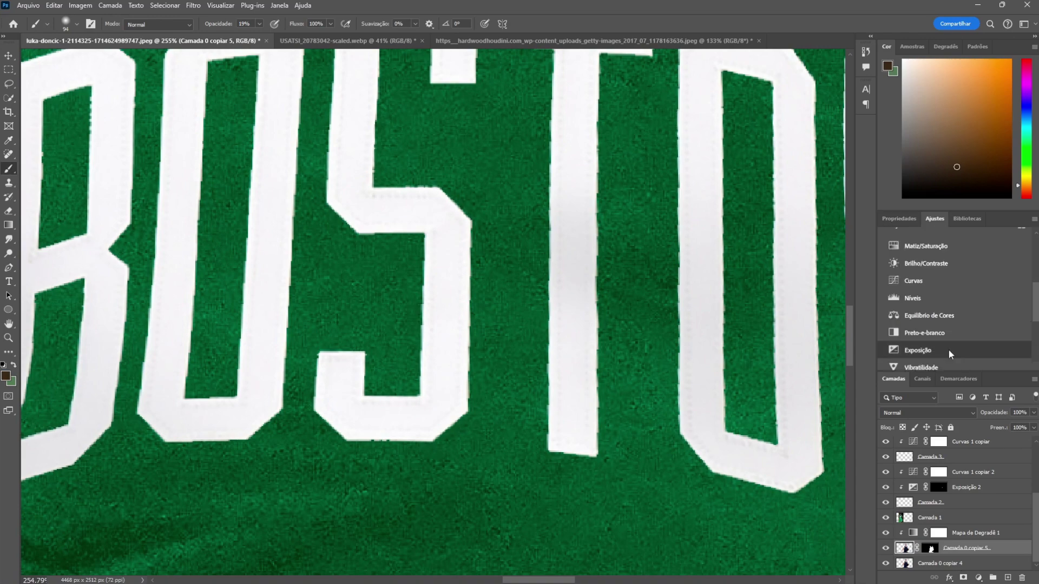
Step: Add a second, strongly darkened Exposure layer on the jersey layer with a black mask
left_click(949, 349)
left_click_drag(954, 281, 914, 285)
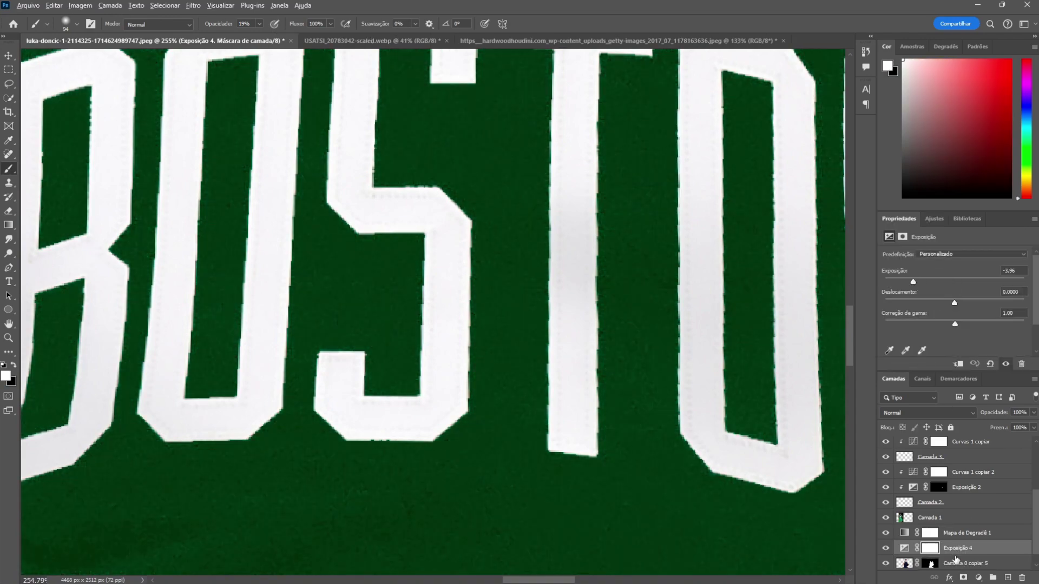
left_click_drag(956, 560, 956, 535)
key("ctrl+i")
scroll(621, 470, "up", 2)
scroll(719, 446, "down", 3)
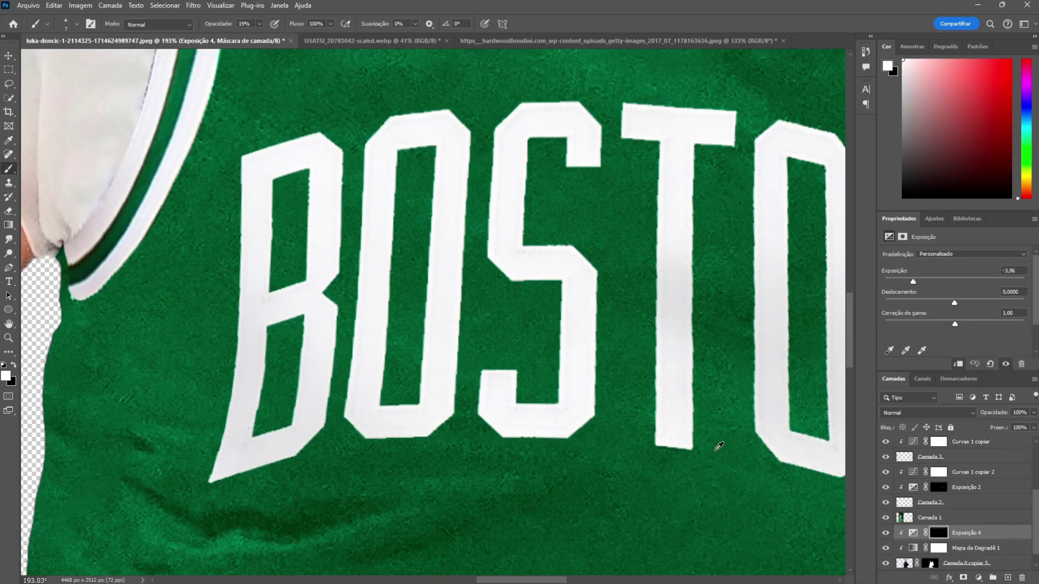
scroll(553, 433, "up", 3)
scroll(578, 460, "down", 3)
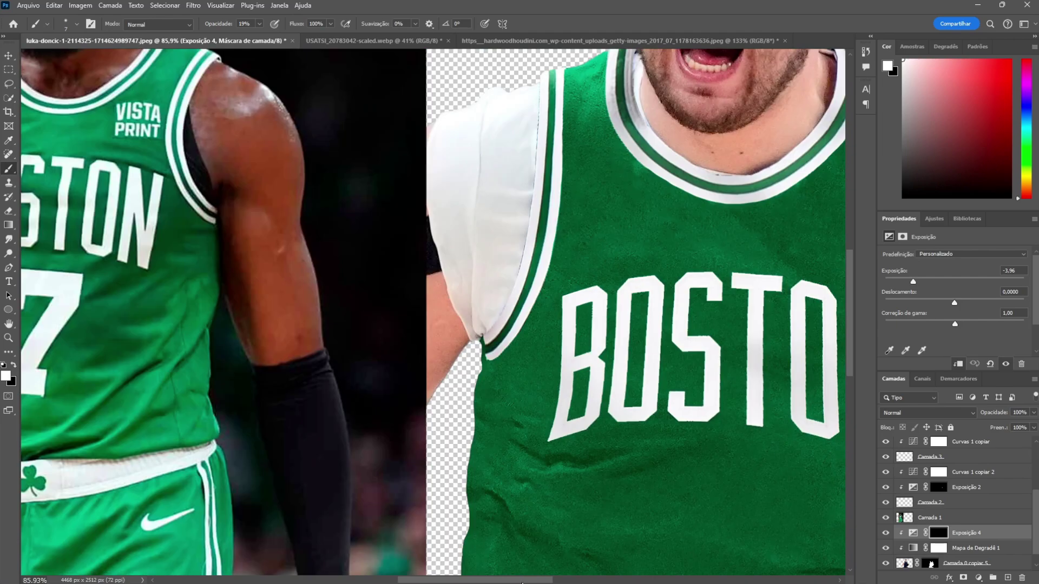
scroll(470, 396, "up", 3)
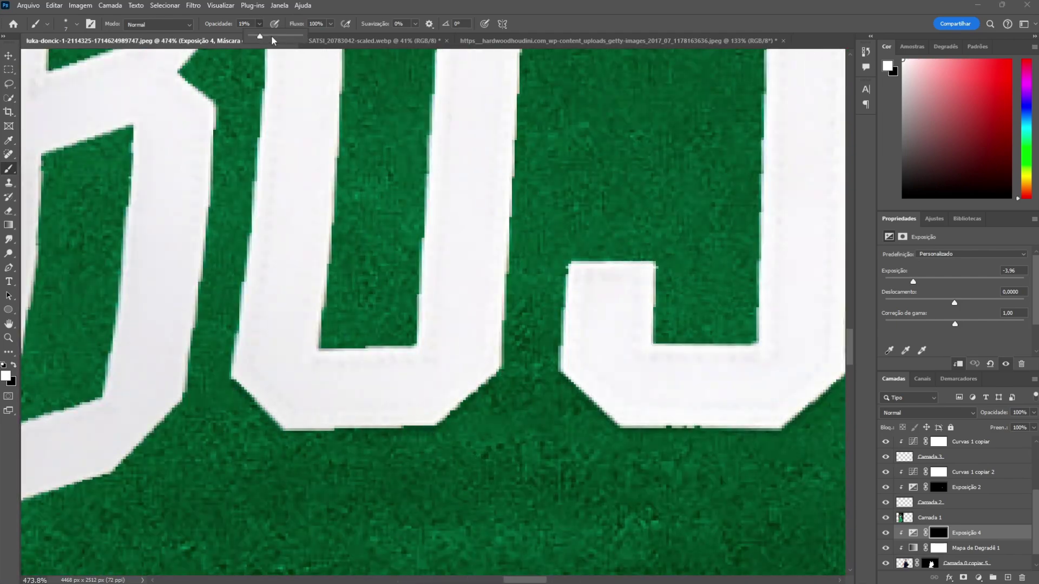
Step: Paint shadows along the BOSTON letter edges with a 41% opacity brush
key("4")
key("1")
scroll(487, 432, "left", 5)
scroll(503, 477, "right", 1)
scroll(519, 433, "down", 3)
scroll(536, 380, "up", 3)
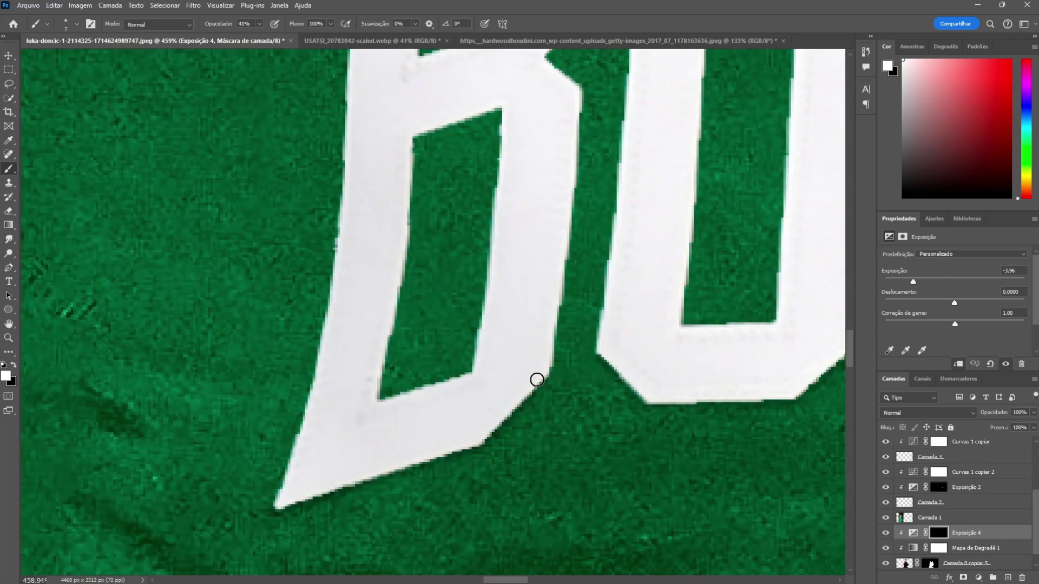
scroll(374, 481, "down", 3)
scroll(541, 460, "up", 3)
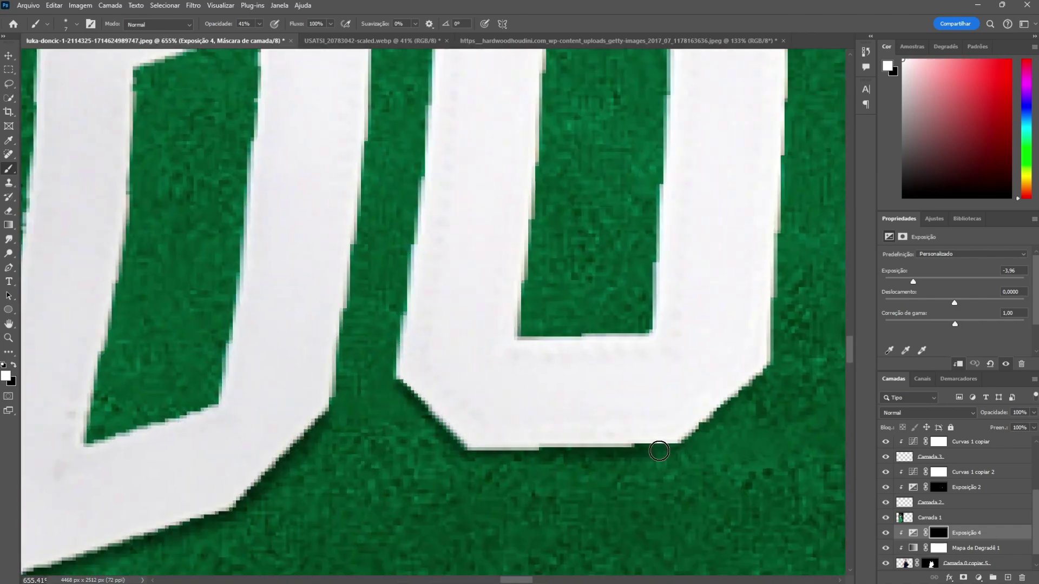
scroll(721, 508, "down", 3)
scroll(721, 508, "up", 2)
scroll(440, 416, "up", 3)
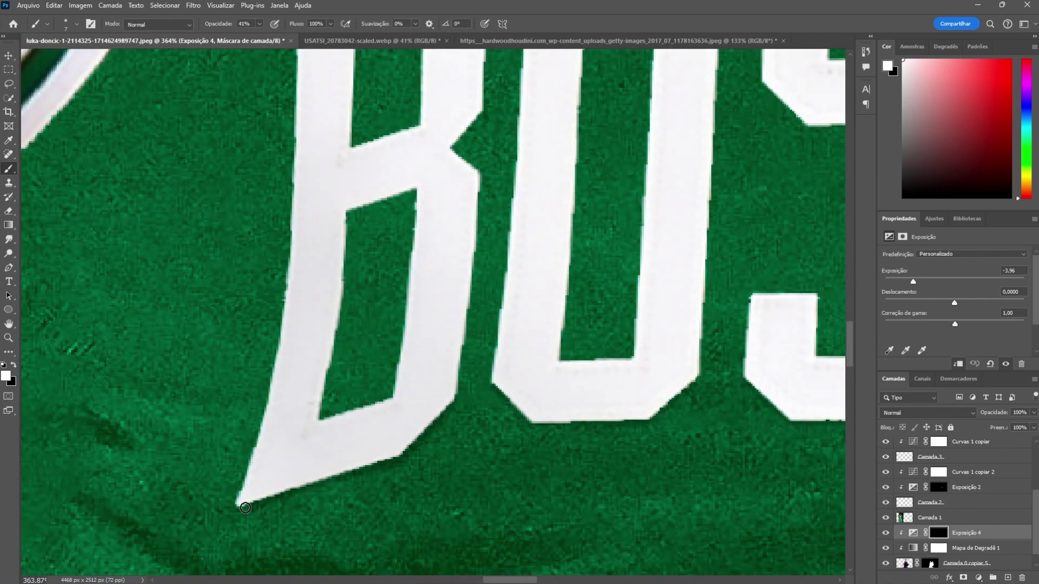
scroll(459, 209, "up", 1)
scroll(540, 200, "down", 3)
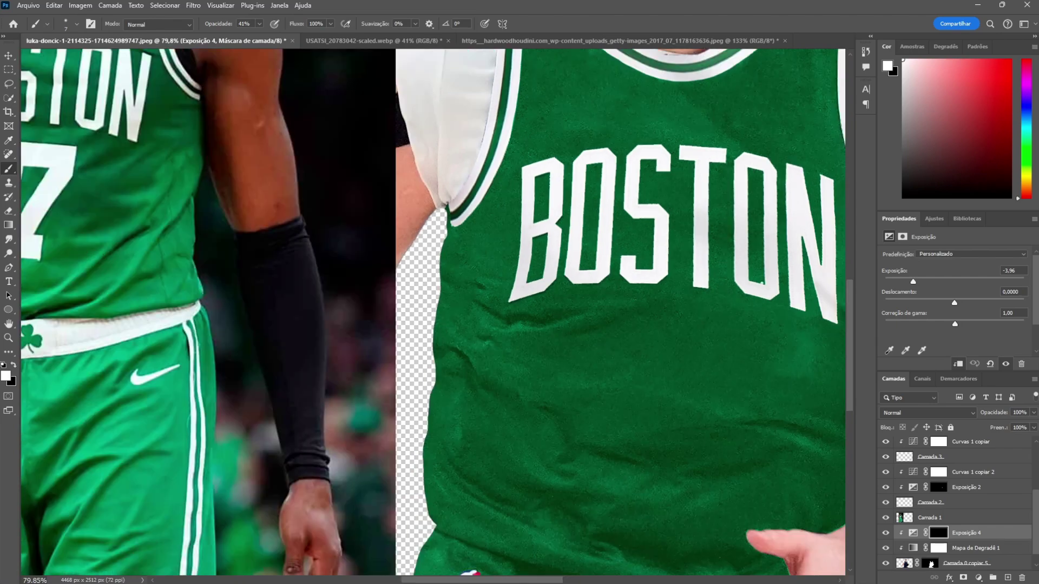
scroll(657, 195, "up", 4)
scroll(657, 195, "down", 3)
scroll(799, 185, "up", 1)
scroll(539, 172, "up", 1)
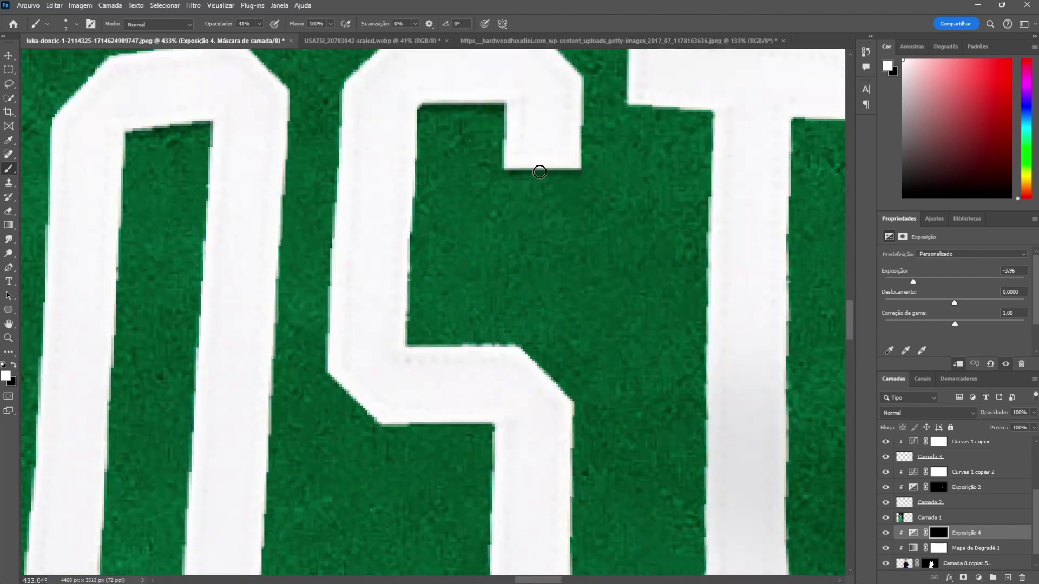
scroll(381, 422, "down", 3)
scroll(440, 395, "up", 3)
scroll(514, 185, "down", 1)
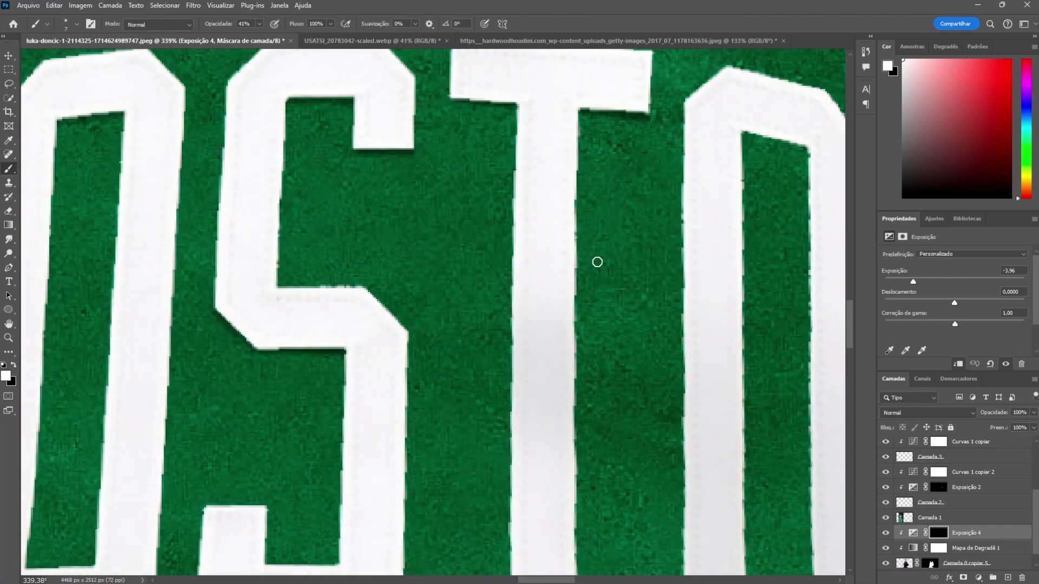
scroll(596, 260, "up", 1)
scroll(378, 508, "right", 3)
scroll(549, 514, "down", 1)
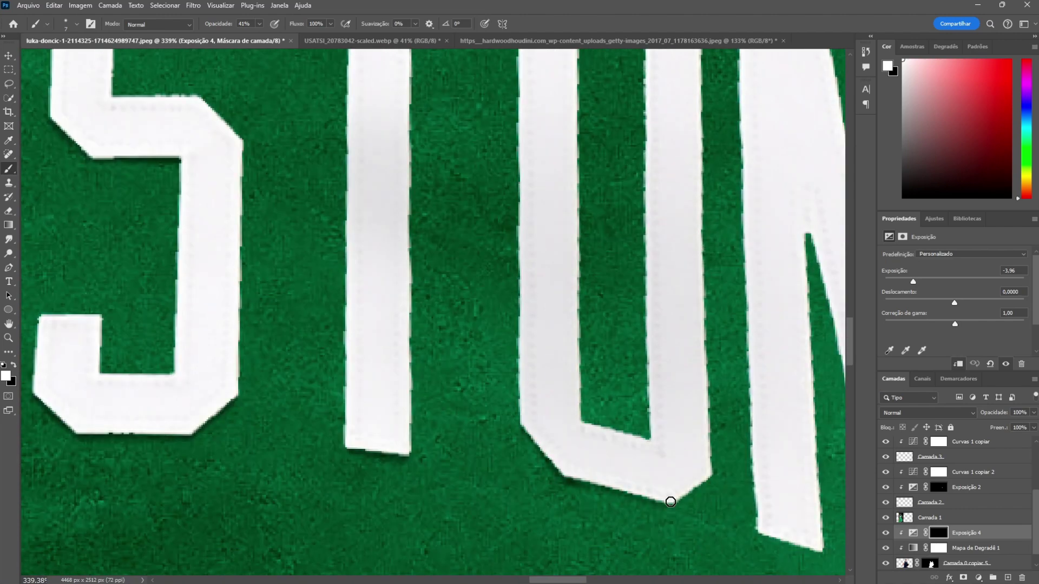
scroll(670, 496, "up", 3)
scroll(341, 355, "right", 3)
scroll(340, 355, "down", 1)
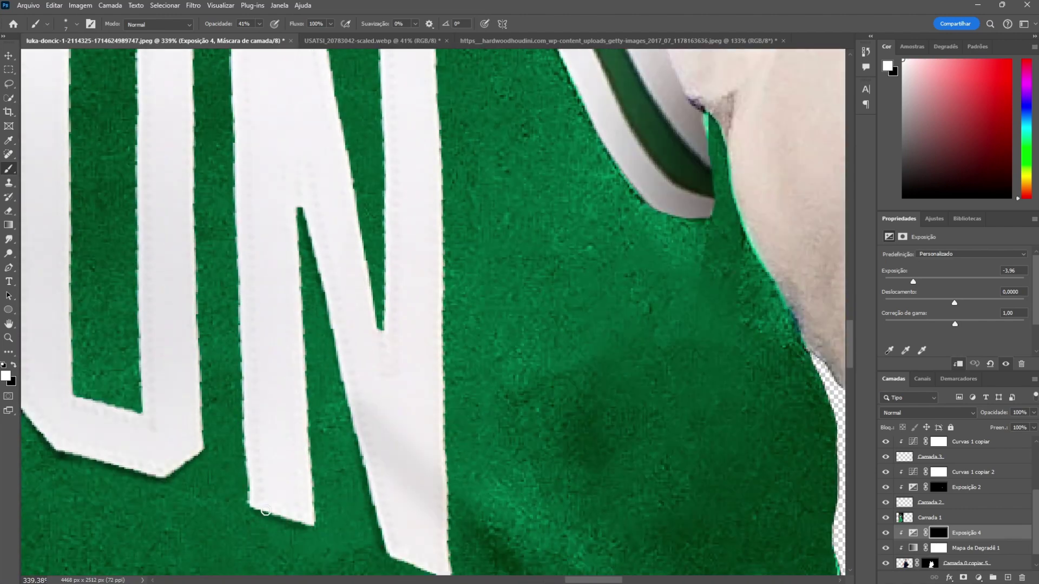
scroll(386, 315, "up", 2)
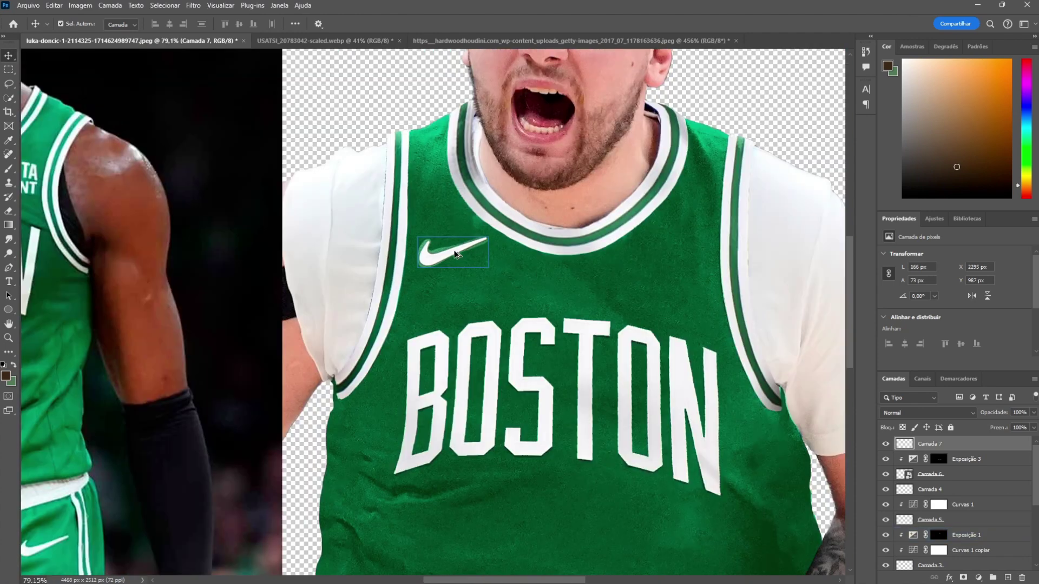
Step: Nudge the Nike swoosh slightly lower on the chest, leaving its layer style unchanged
left_click_drag(449, 250, 450, 255)
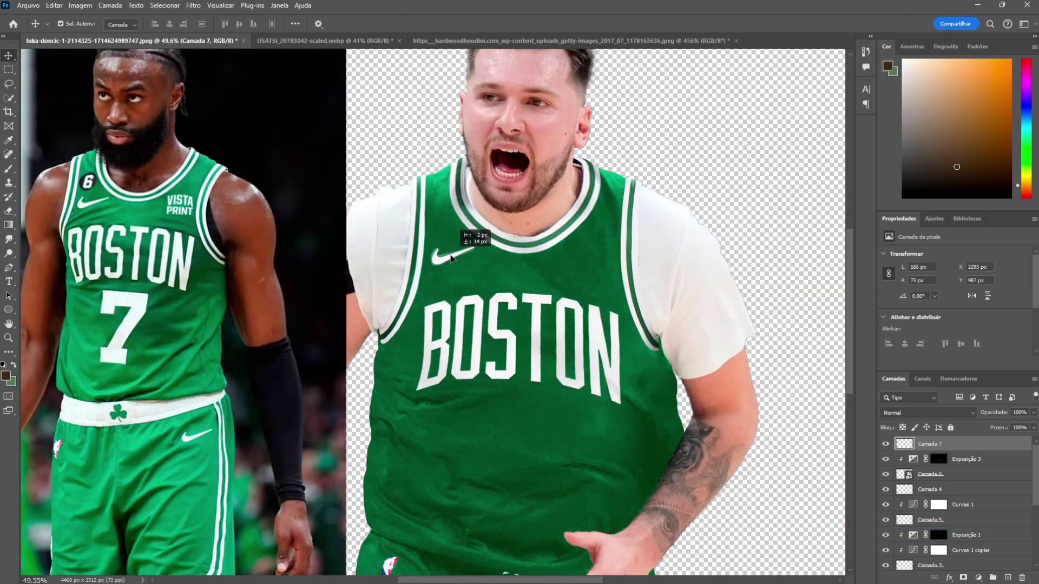
double_click(987, 444)
key("Escape")
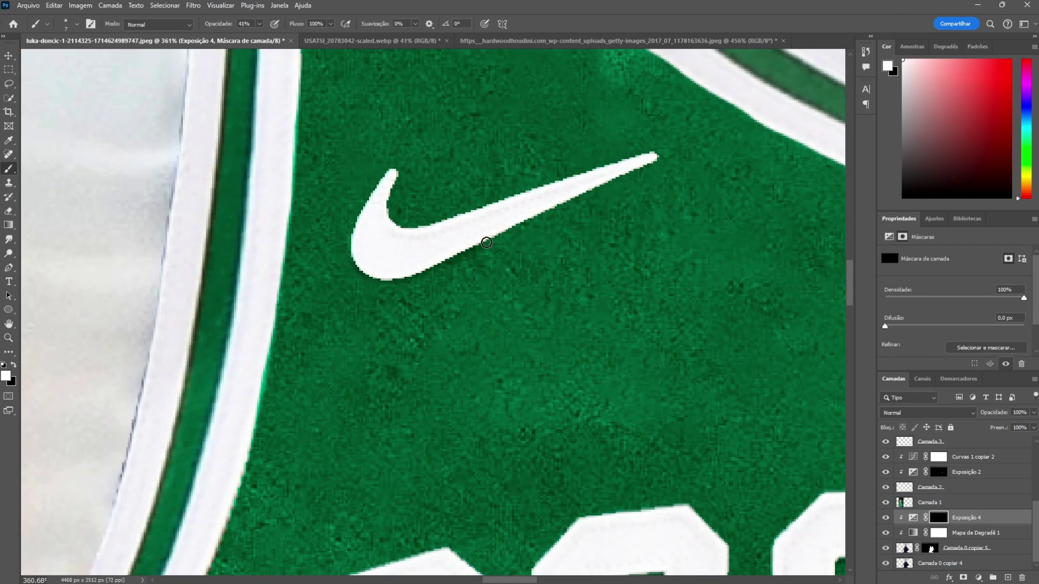
scroll(639, 167, "down", 10)
scroll(691, 216, "up", 8)
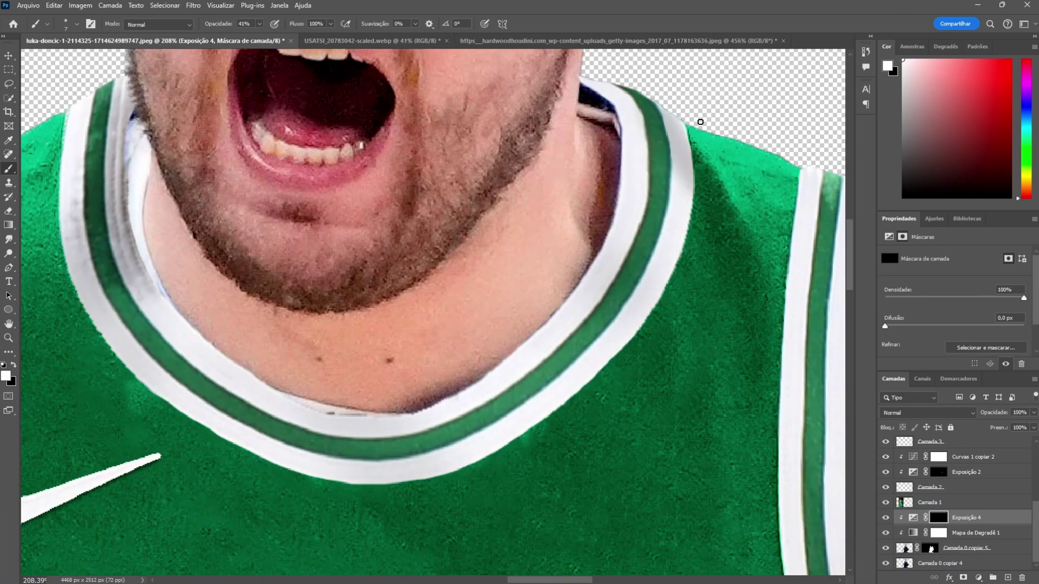
scroll(598, 347, "down", 1)
scroll(598, 348, "down", 5)
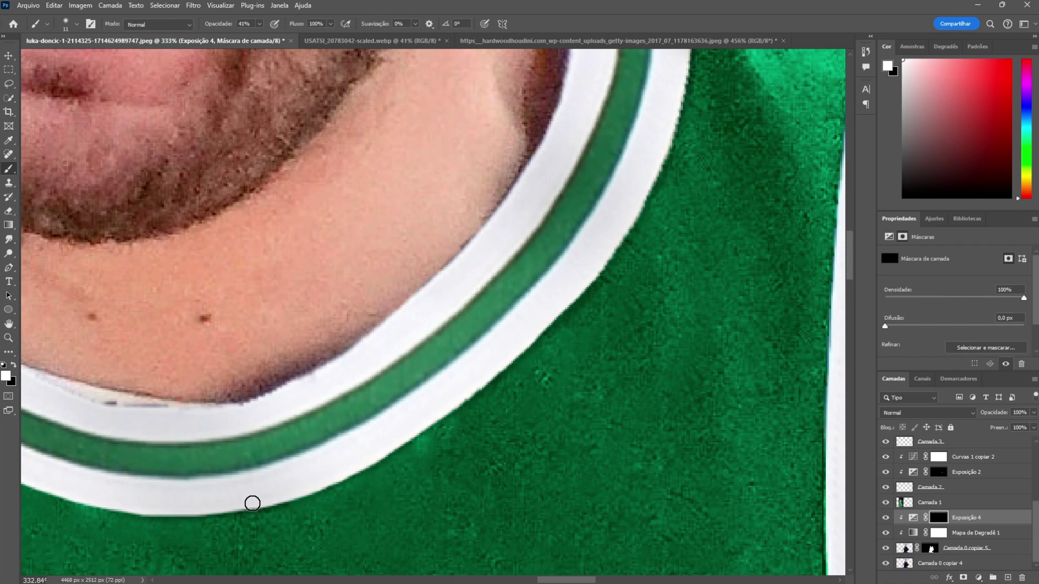
scroll(252, 504, "down", 8)
scroll(337, 159, "up", 7)
scroll(329, 280, "down", 5)
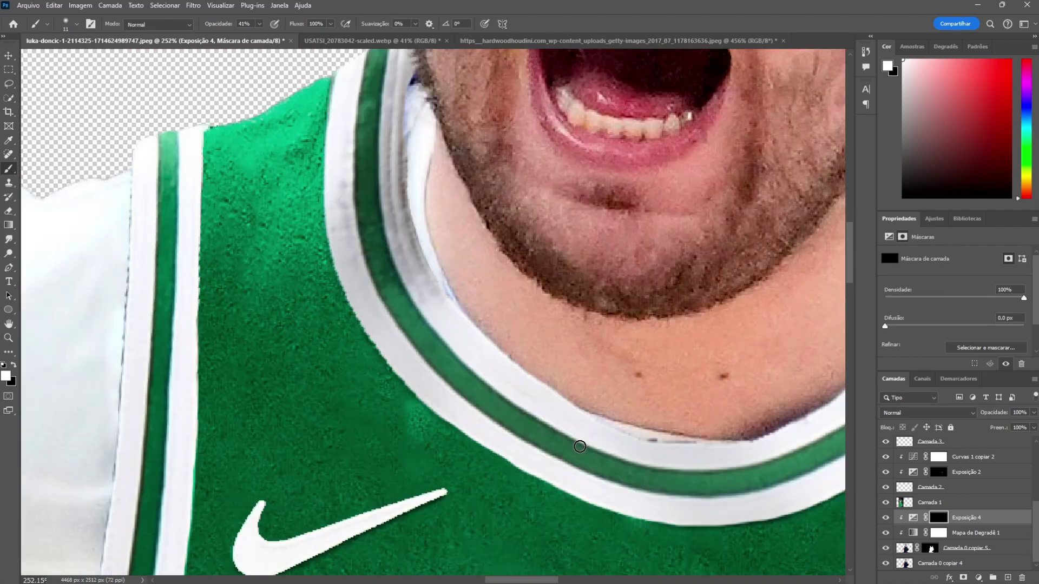
scroll(329, 139, "up", 2)
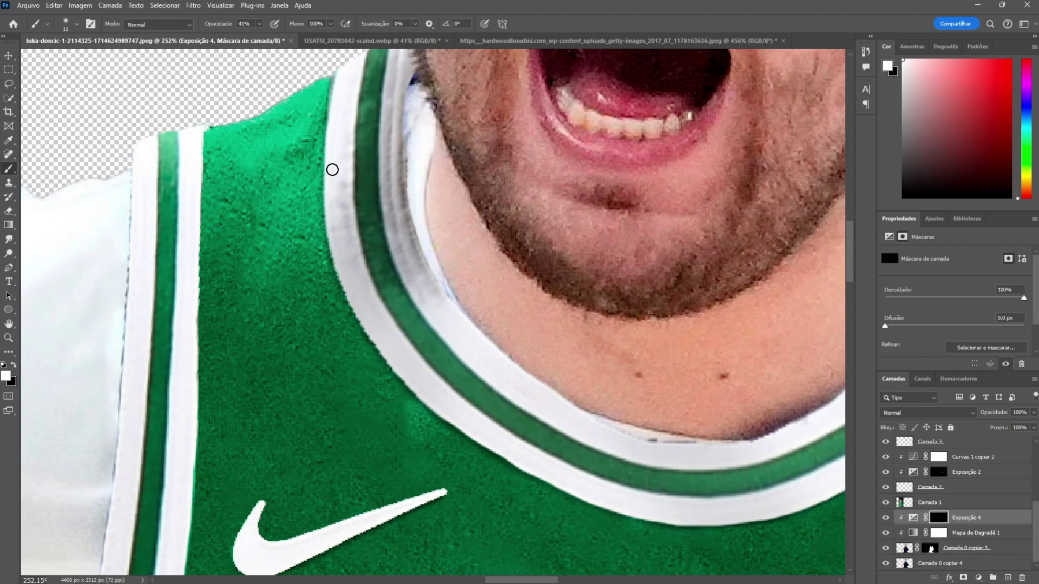
scroll(332, 169, "down", 8)
scroll(515, 283, "up", 7)
scroll(501, 227, "up", 1)
scroll(478, 323, "up", 1)
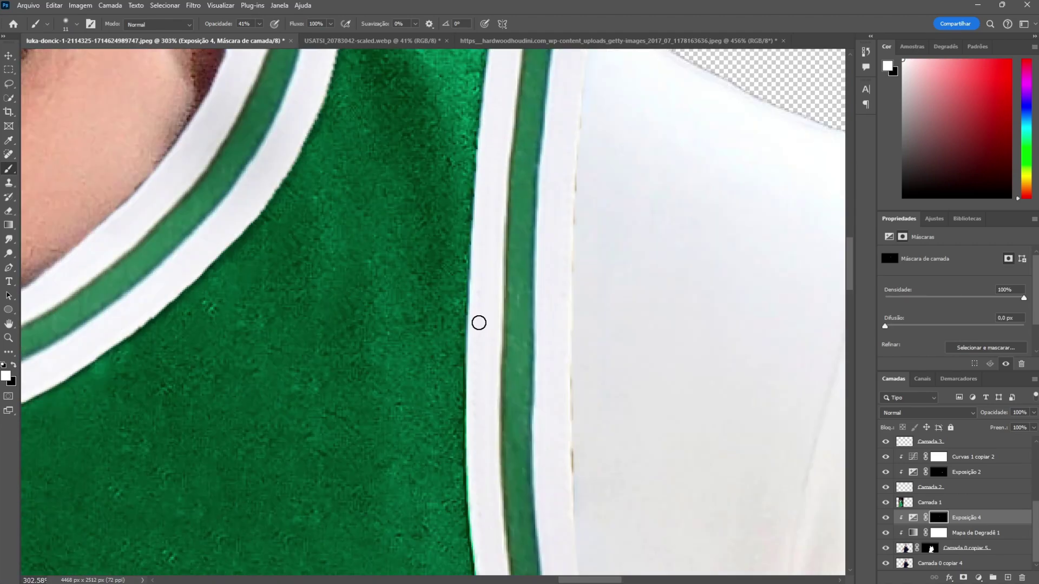
scroll(471, 317, "down", 1)
scroll(487, 429, "down", 4)
scroll(527, 401, "down", 3)
scroll(575, 386, "down", 4)
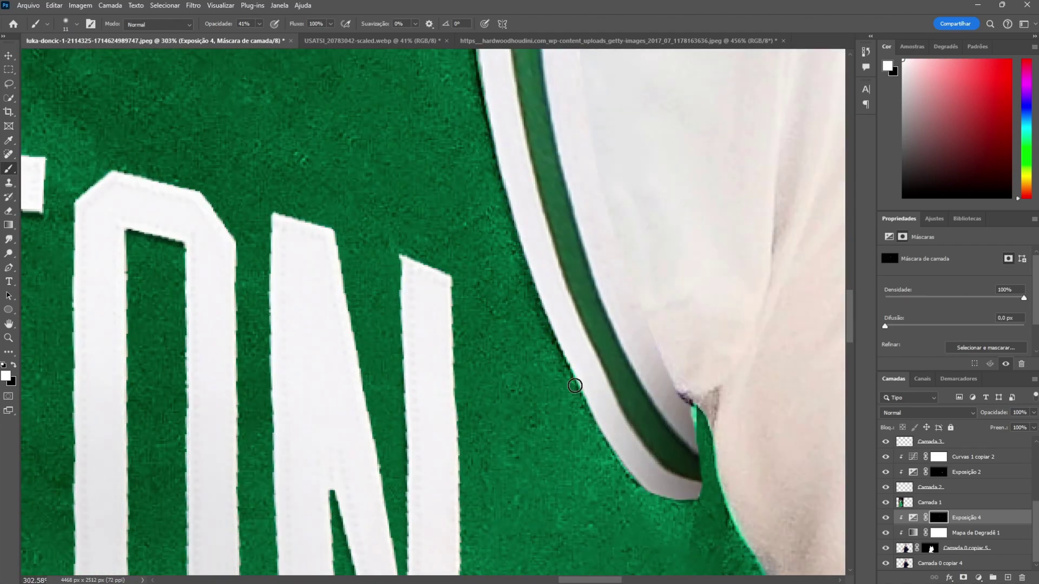
scroll(574, 386, "down", 6)
scroll(622, 184, "up", 1)
scroll(655, 185, "up", 6)
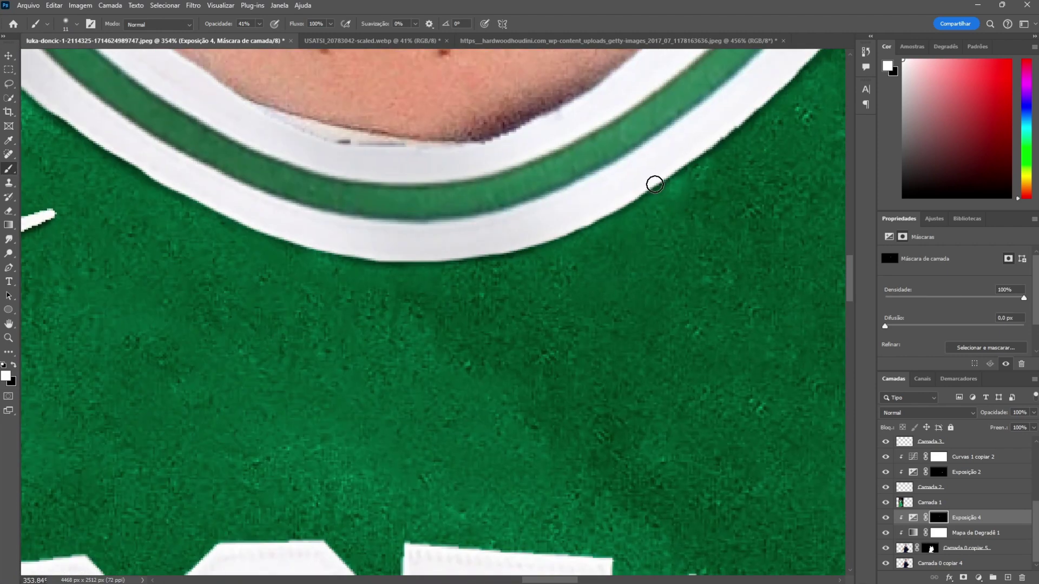
scroll(224, 213, "down", 6)
scroll(541, 216, "up", 6)
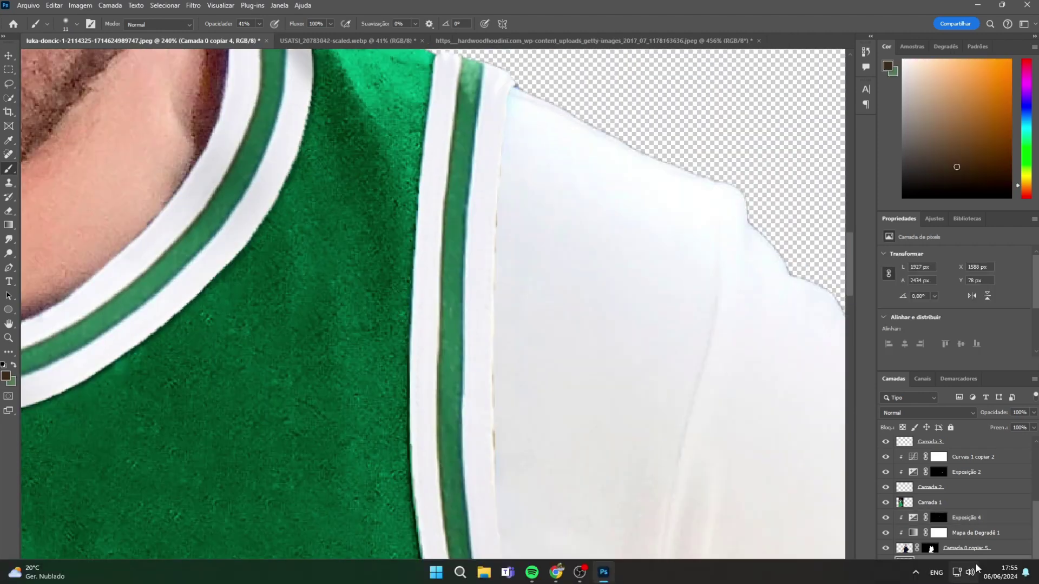
Step: Add a new Exposure adjustment clipped to the jersey, with a black mask and larger brush
left_click(978, 577)
left_click(916, 334)
key("ctrl+alt+g")
key("ctrl+i")
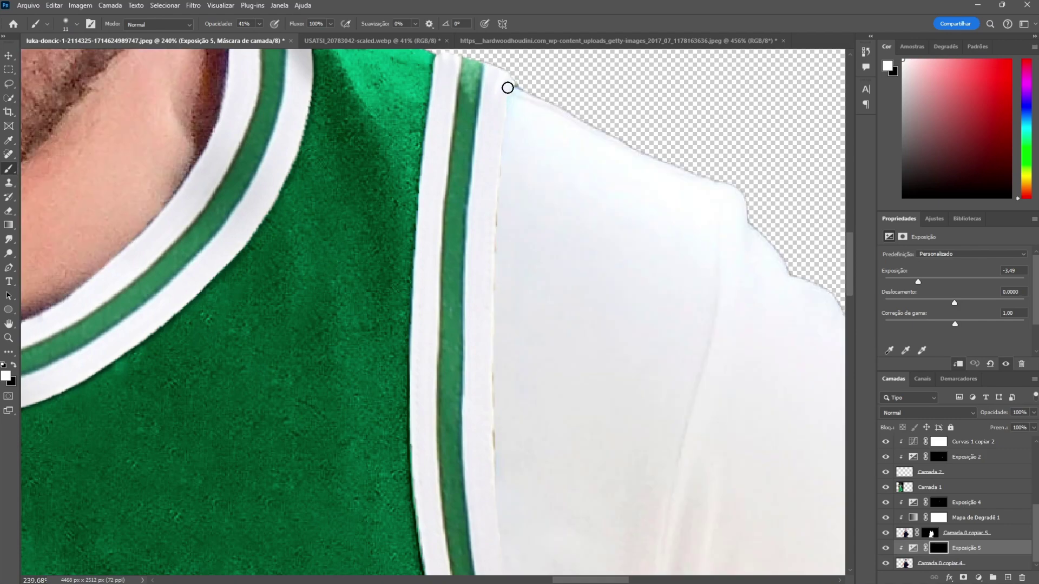
scroll(489, 409, "down", 1)
scroll(490, 408, "down", 4)
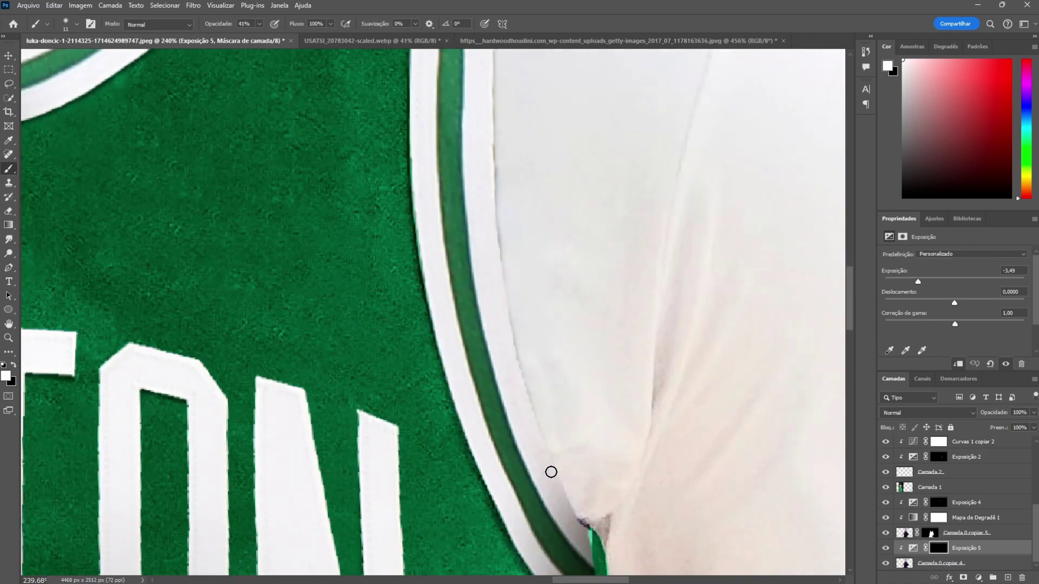
scroll(609, 517, "up", 3)
key("alt+bracketright")
key("alt+bracketright")
key("alt+bracketright")
scroll(584, 441, "down", 1)
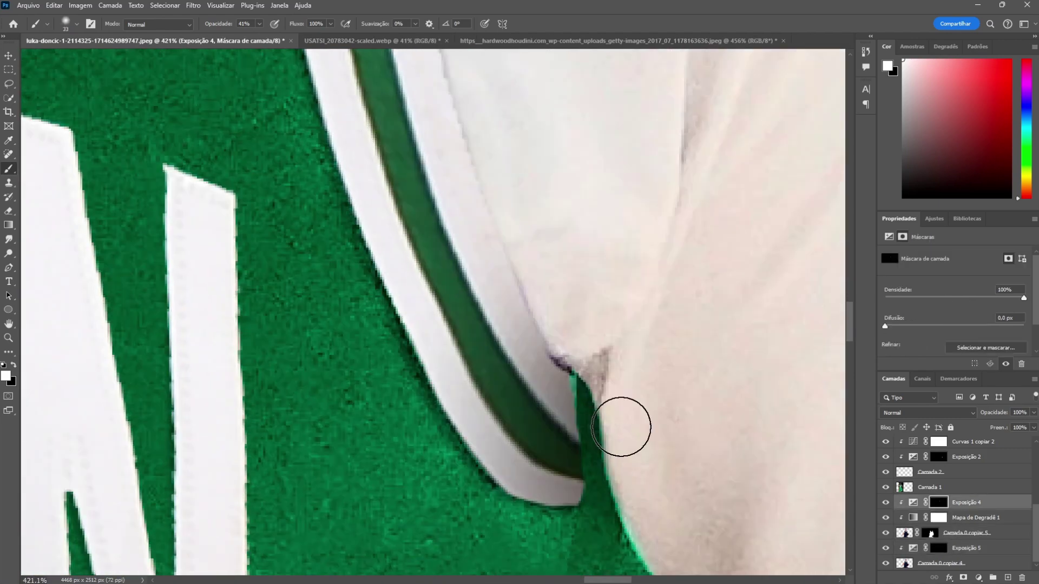
scroll(621, 424, "down", 4)
scroll(621, 424, "down", 3)
scroll(559, 315, "up", 3)
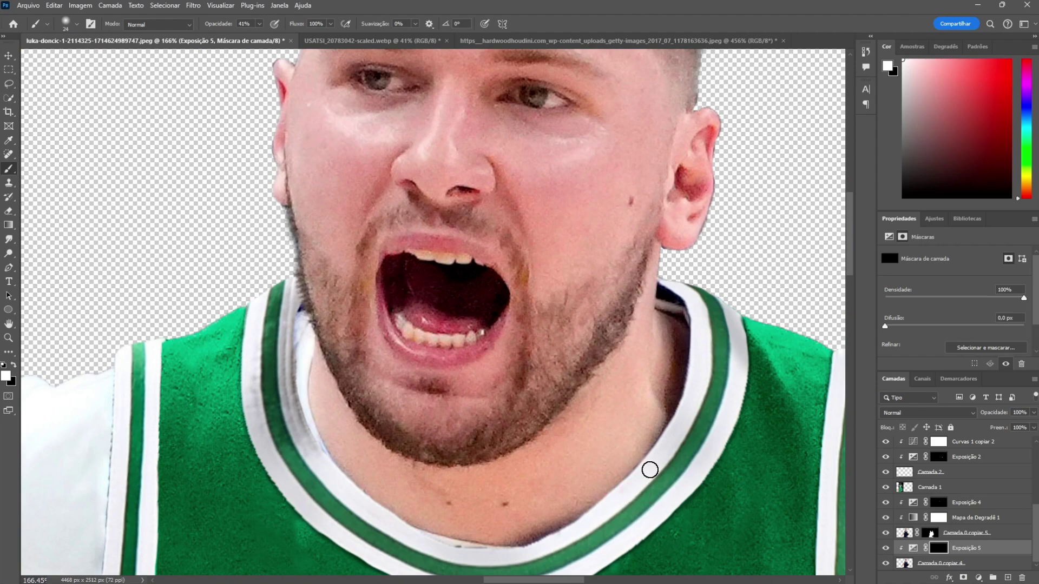
scroll(286, 380, "down", 5)
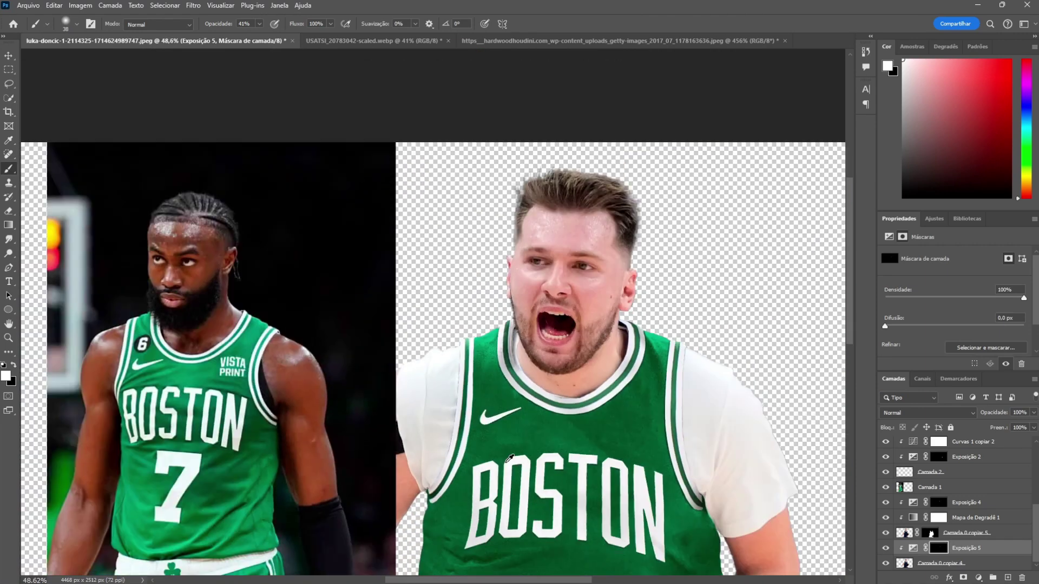
scroll(471, 292, "up", 3)
scroll(471, 292, "up", 3)
Step: Paint darkening along the jersey's trim edges on the Exposição 4 mask
mouse_move(482, 88)
left_mouse_down()
mouse_move(473, 301)
mouse_move(416, 466)
left_mouse_up()
scroll(349, 495, "down", 2)
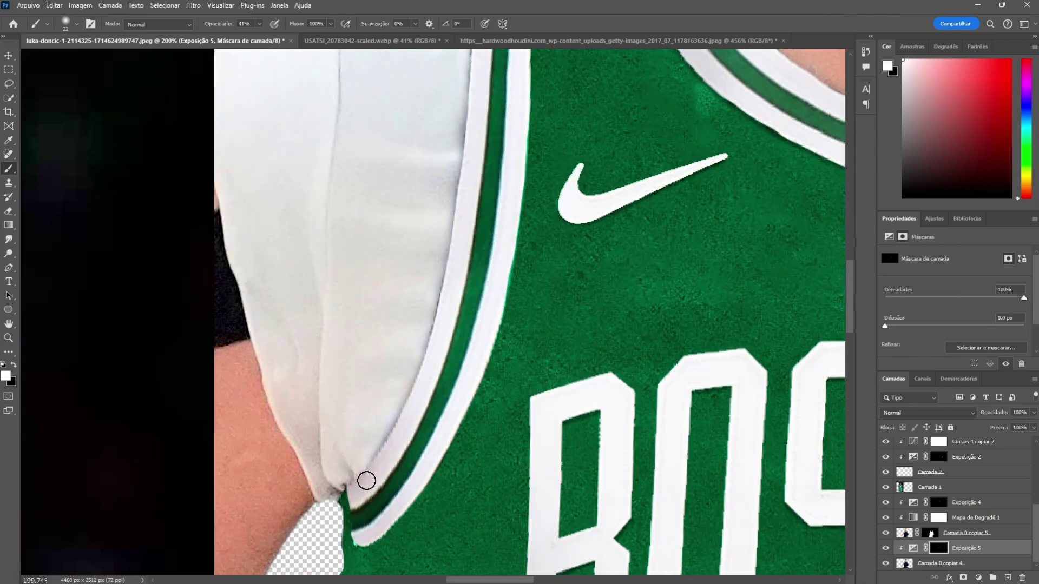
scroll(366, 481, "down", 5)
scroll(406, 346, "up", 3)
left_click(966, 502)
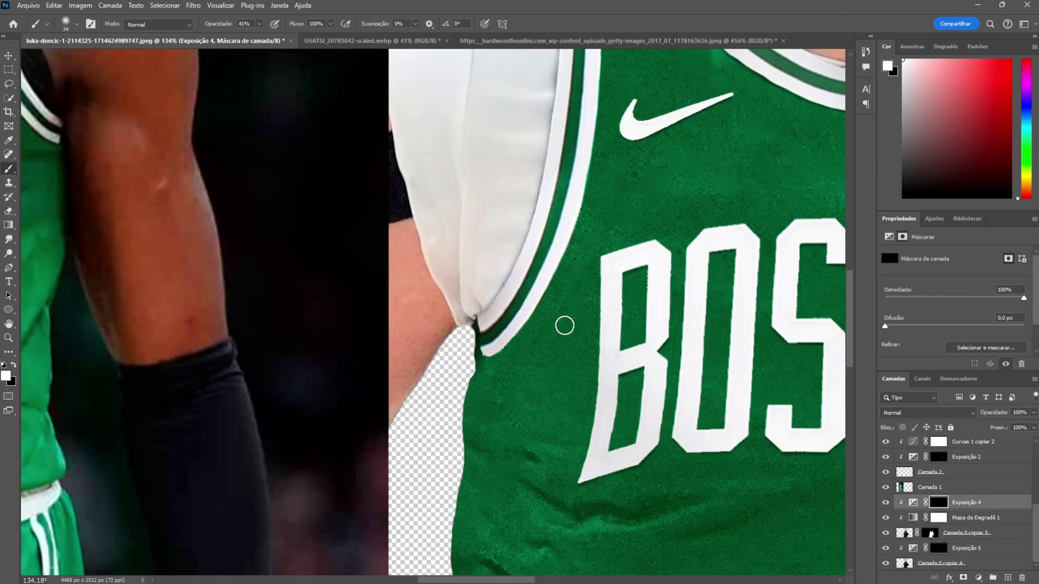
scroll(564, 325, "down", 3)
scroll(580, 204, "up", 4)
scroll(579, 231, "up", 2)
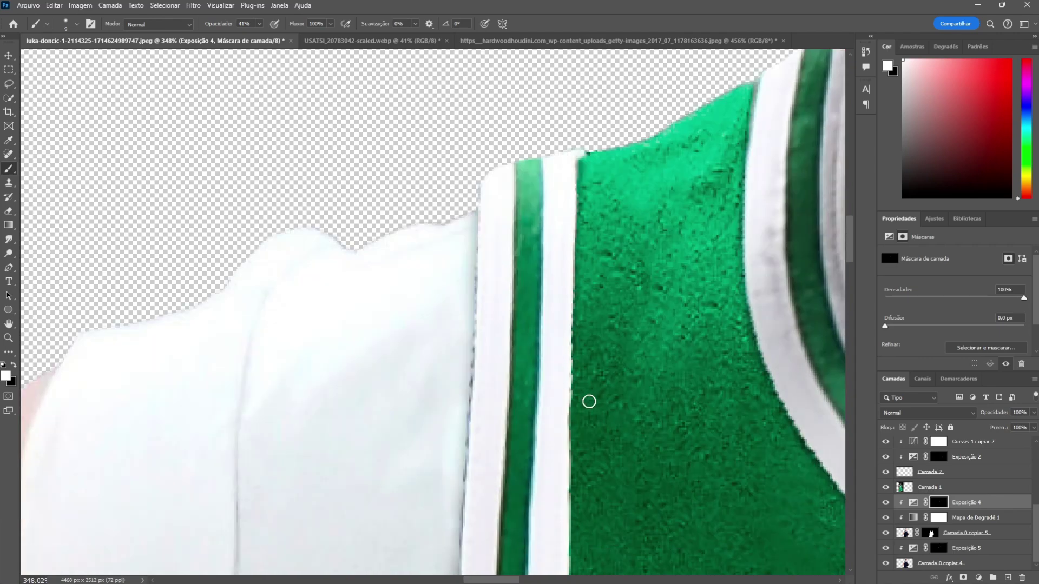
scroll(573, 394, "down", 3)
scroll(555, 336, "down", 3)
scroll(538, 281, "down", 3)
scroll(492, 335, "down", 2)
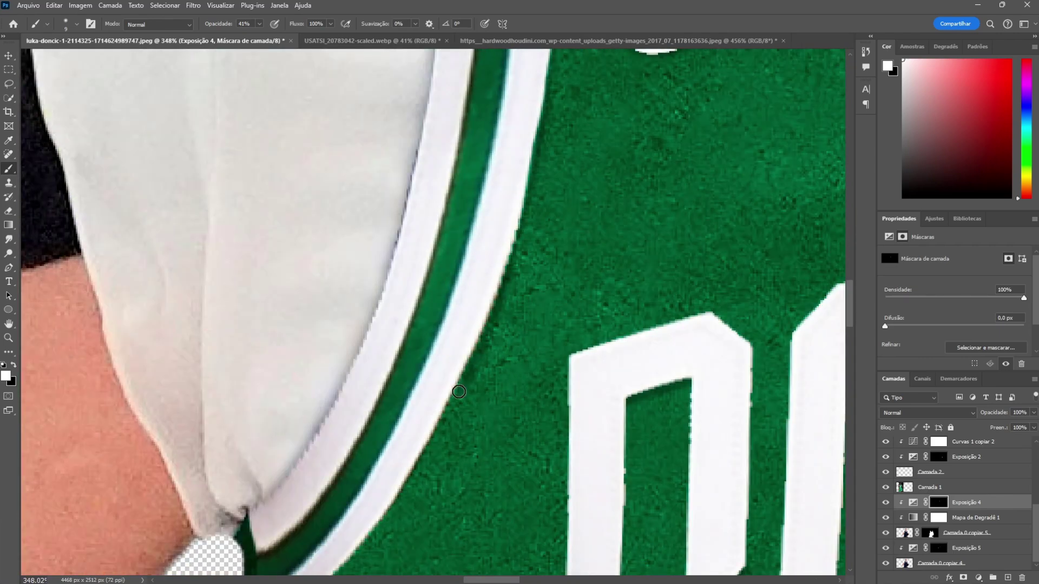
scroll(451, 319, "down", 3)
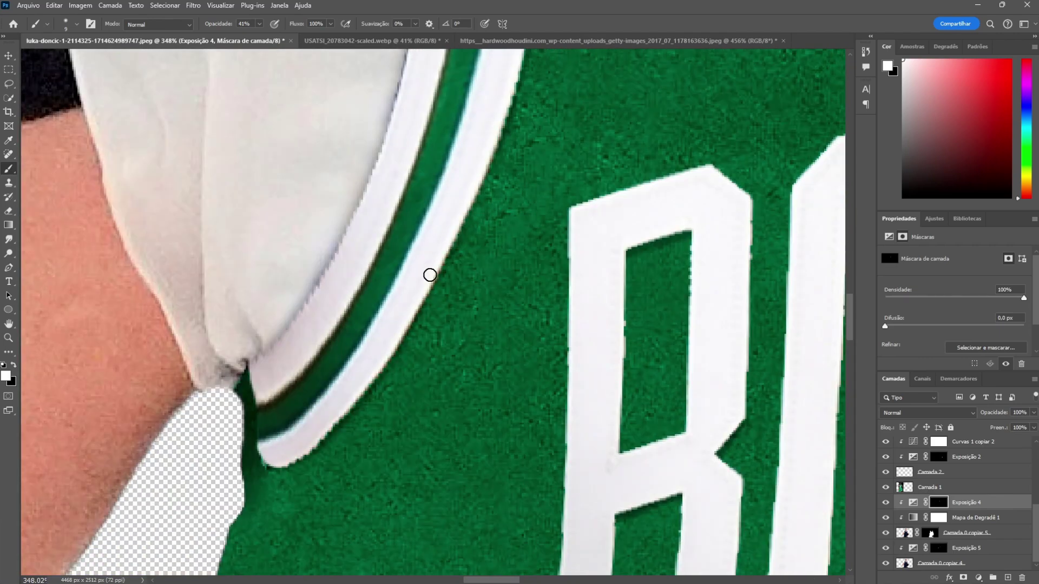
scroll(429, 275, "down", 5)
scroll(541, 257, "down", 3)
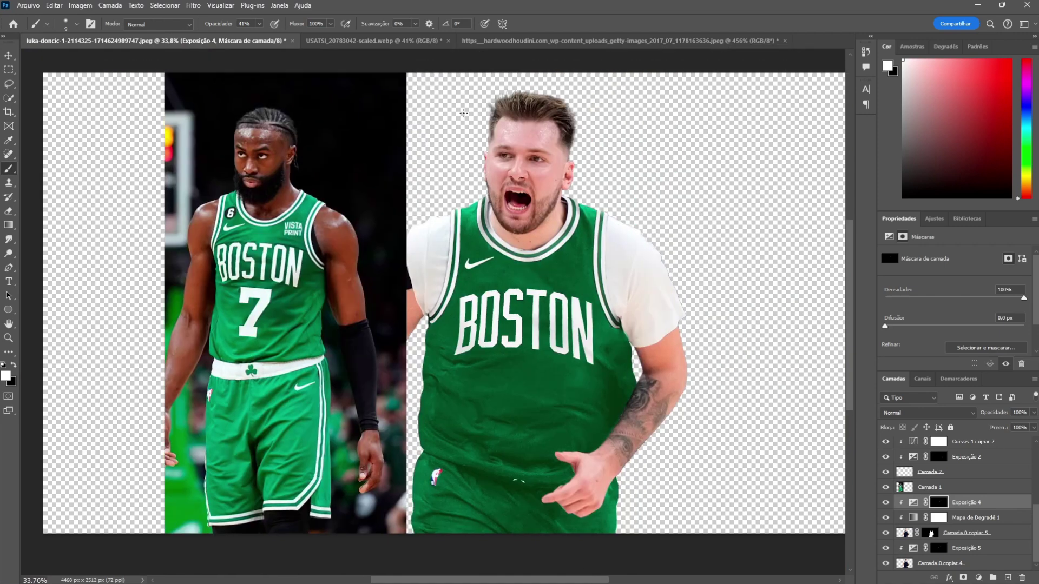
scroll(463, 112, "up", 1)
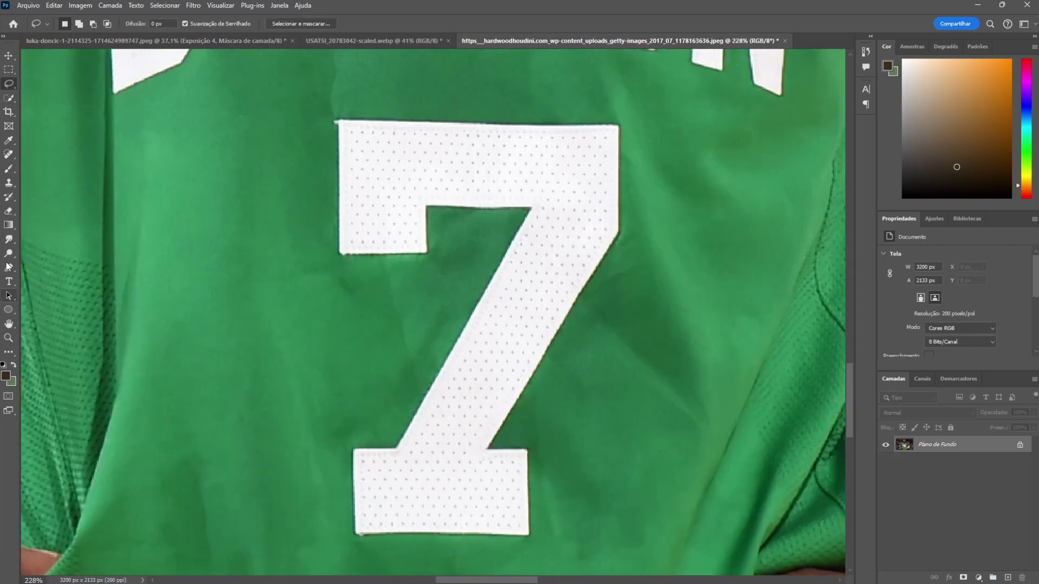
Step: Trace the reference photo's 7, then size and place it below BOSTON
left_click(9, 267)
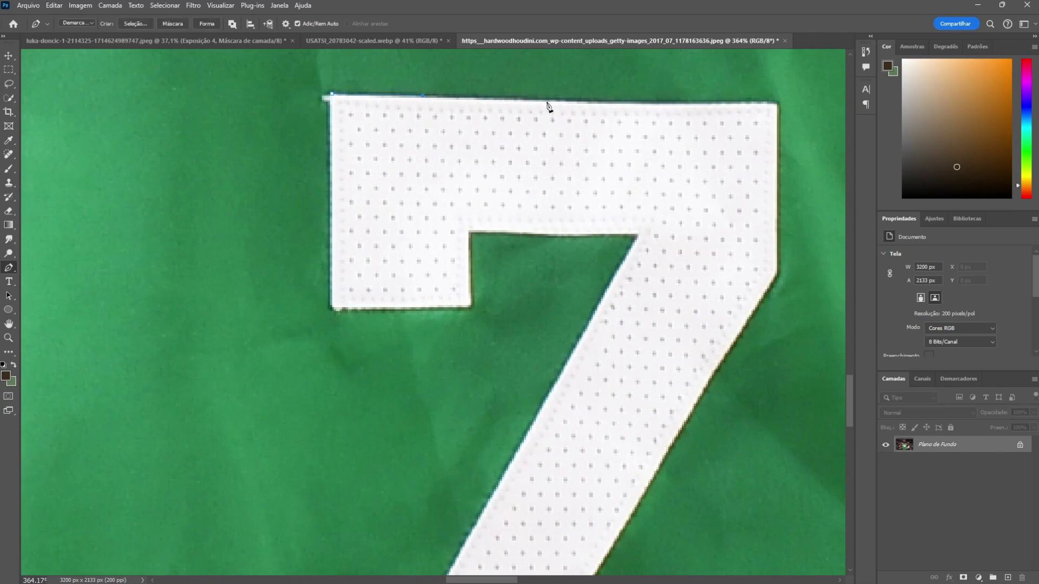
scroll(784, 279, "down", 3)
scroll(660, 341, "down", 1)
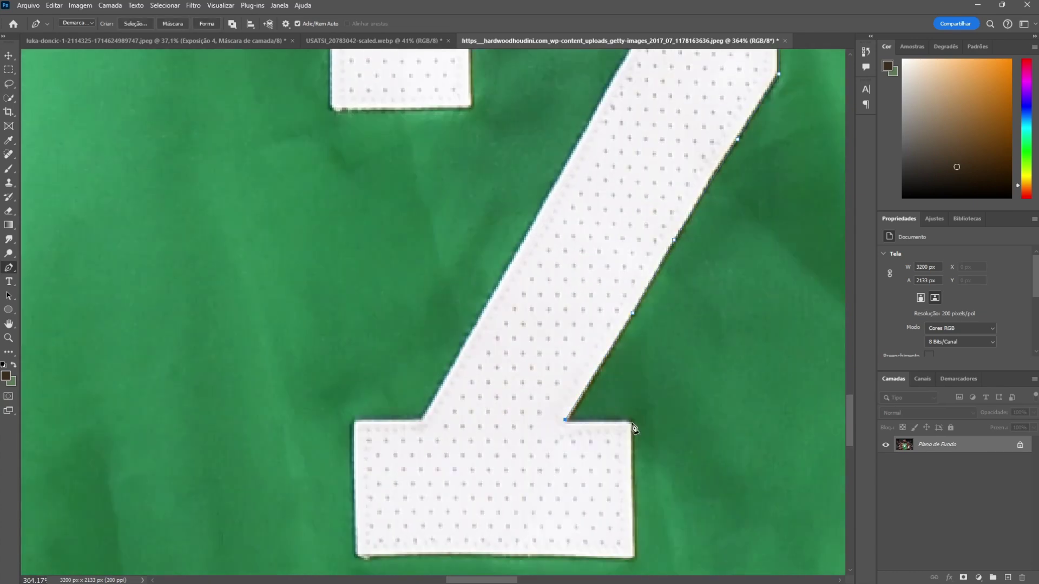
scroll(635, 456, "down", 1)
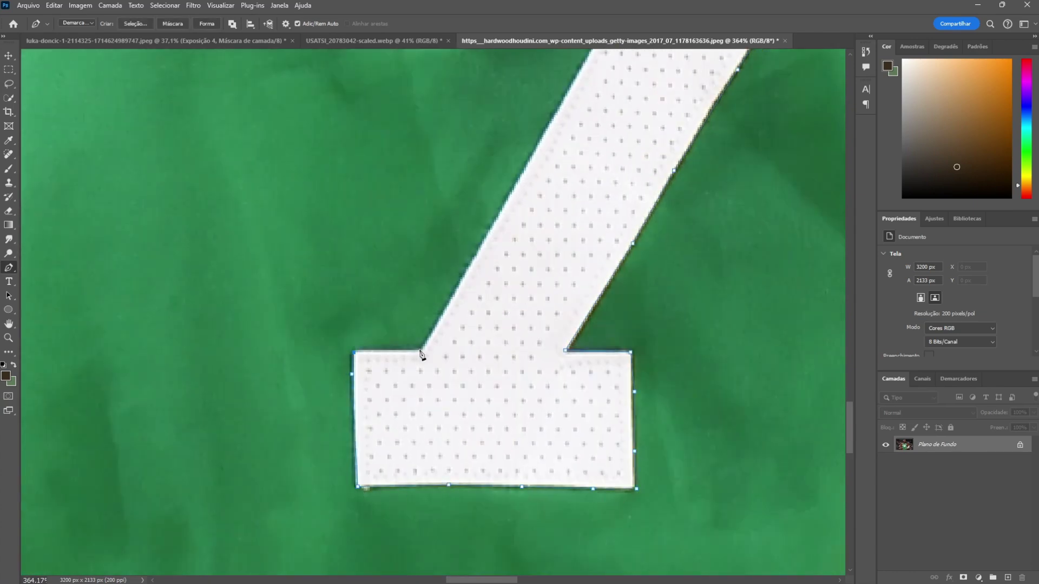
scroll(582, 210, "up", 2)
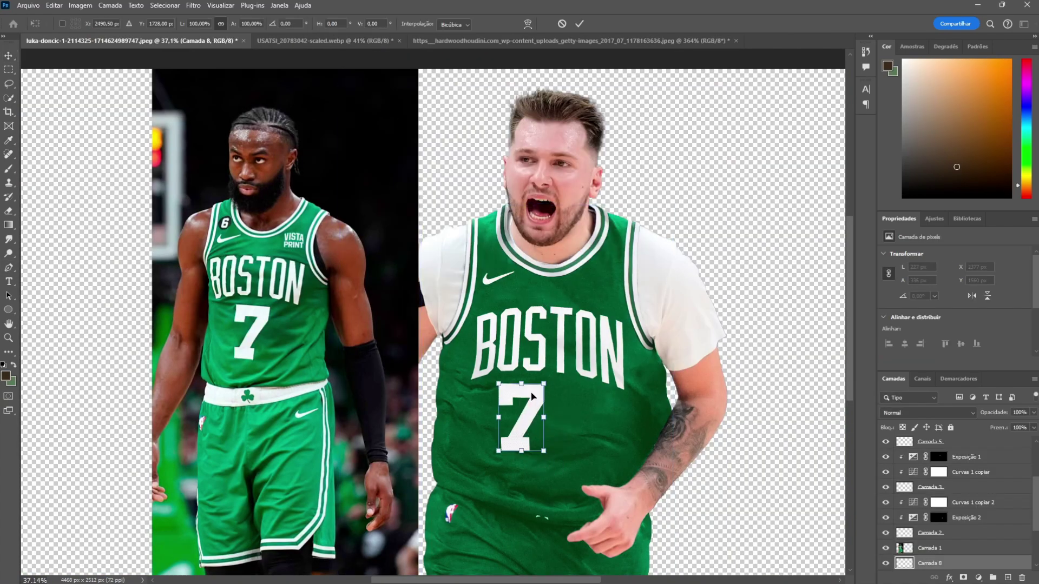
left_click_drag(533, 396, 534, 434)
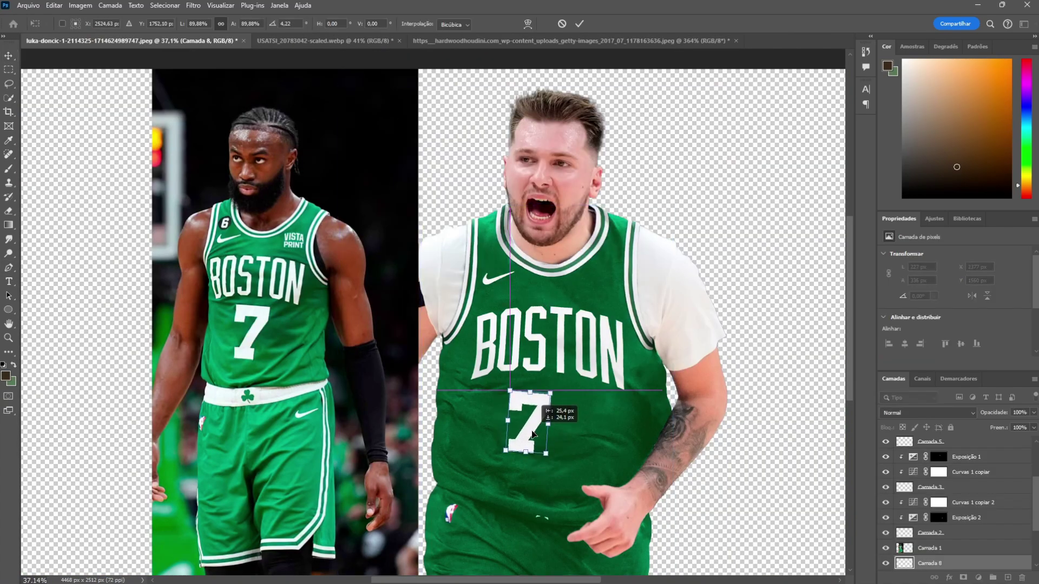
scroll(535, 377, "up", 3)
key("Return")
scroll(537, 401, "down", 1)
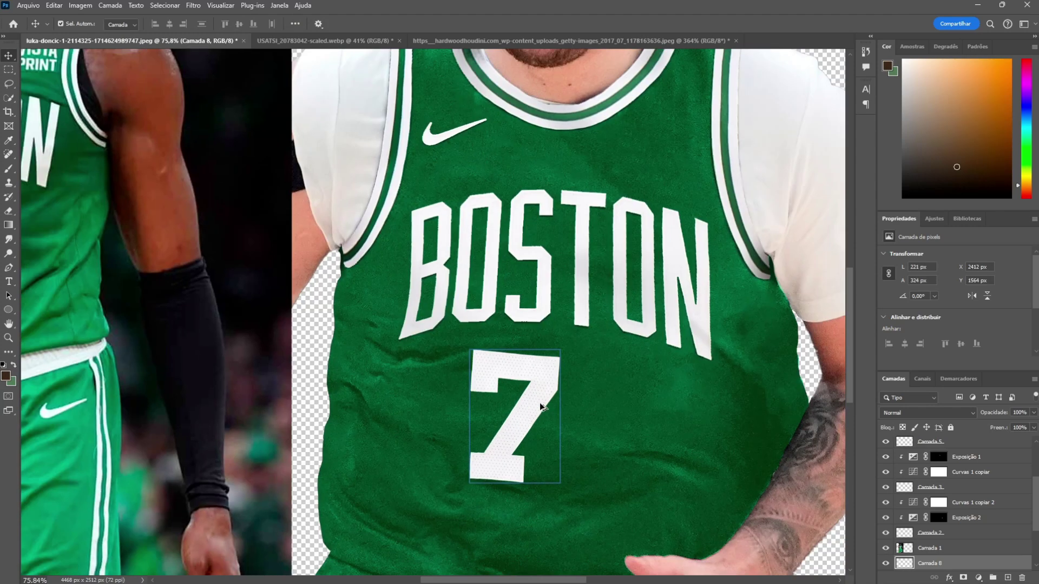
Step: Duplicate the 7 beside itself to form 77 and warp both digits to the jersey
left_click_drag(539, 374, 633, 379, "alt")
scroll(622, 389, "down", 2)
scroll(595, 422, "down", 2)
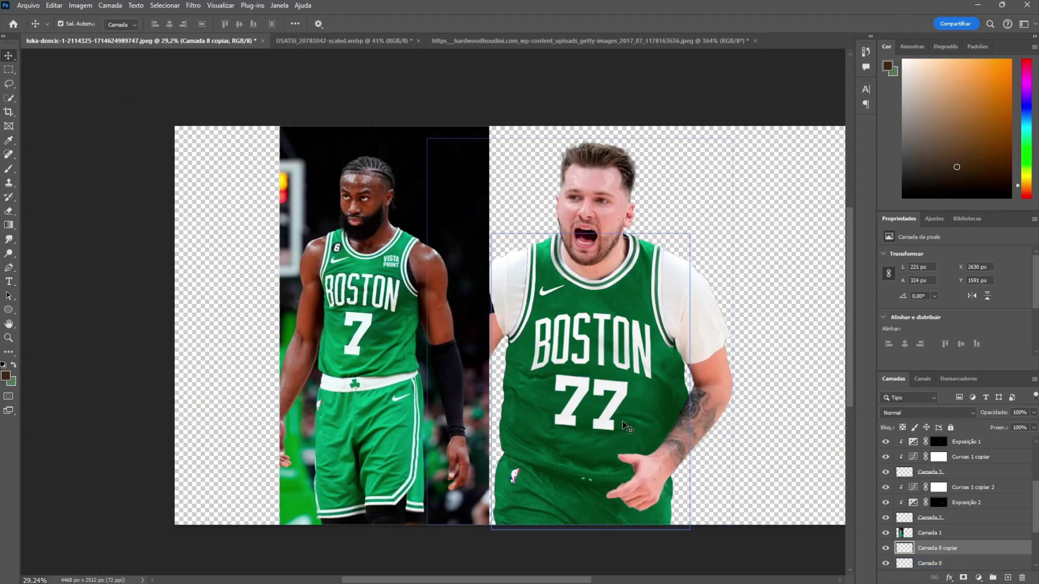
key("ctrl+t")
left_click(573, 416, "ctrl")
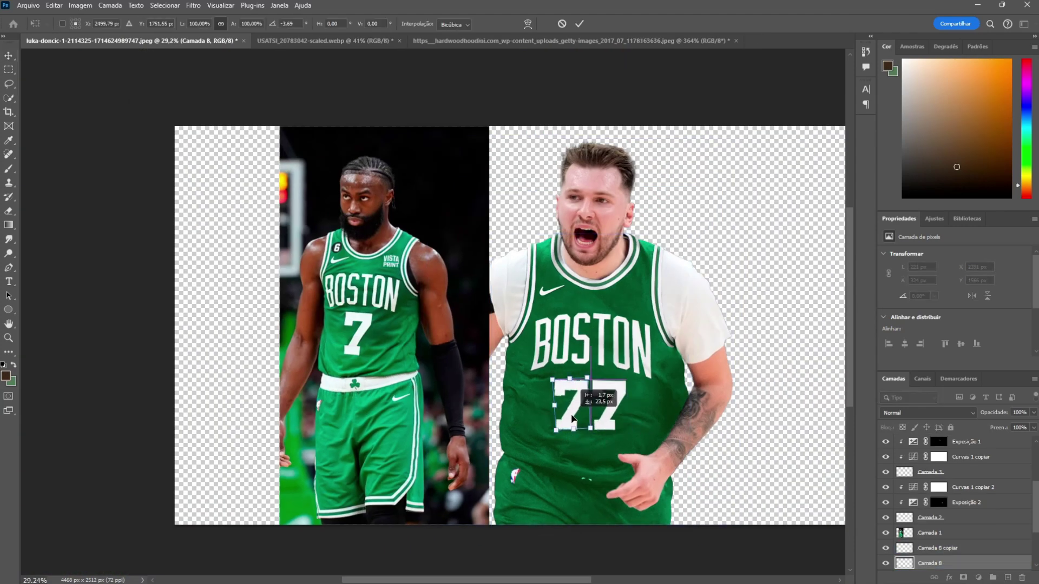
scroll(573, 417, "up", 5)
right_click(495, 357)
left_click(519, 438)
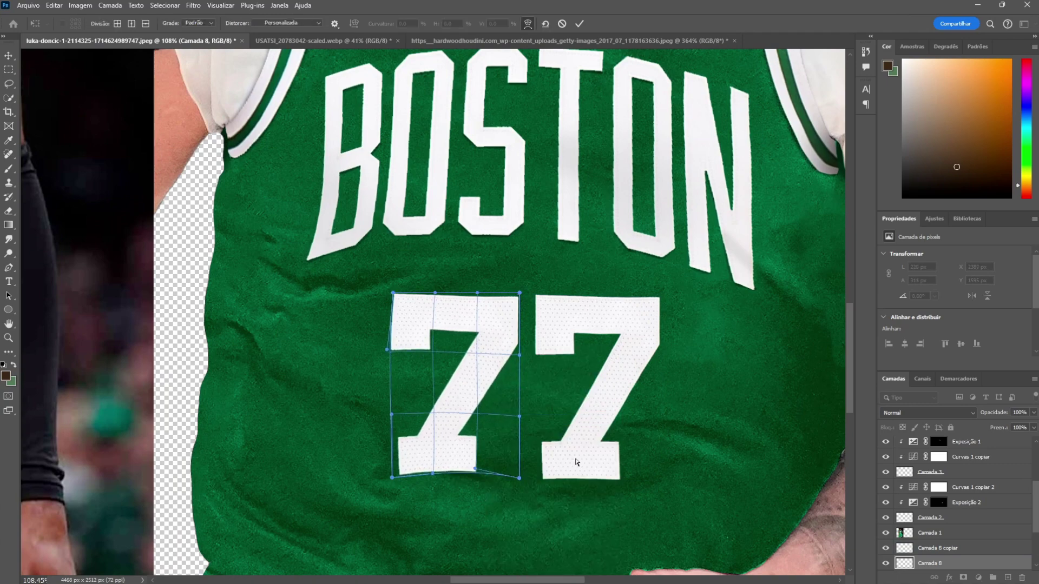
scroll(471, 460, "down", 2)
scroll(412, 464, "down", 3)
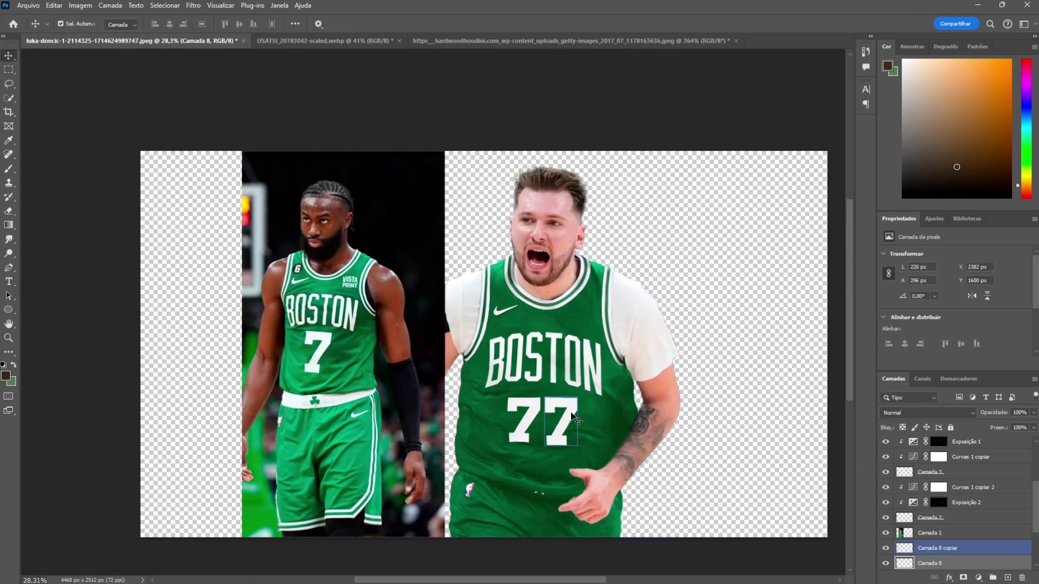
scroll(541, 432, "up", 4)
left_click(541, 433, "ctrl")
key("Return")
Step: Move the right 7's layer above all other layers
scroll(575, 359, "down", 3)
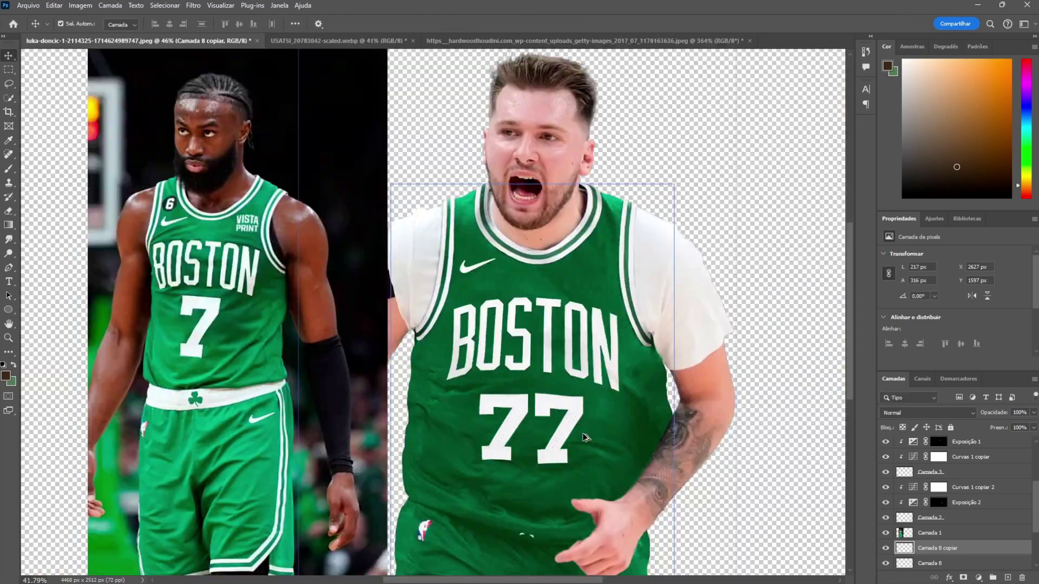
scroll(575, 359, "up", 2)
mouse_move(941, 548)
left_mouse_down()
mouse_move(979, 403)
mouse_move(963, 440)
left_mouse_up()
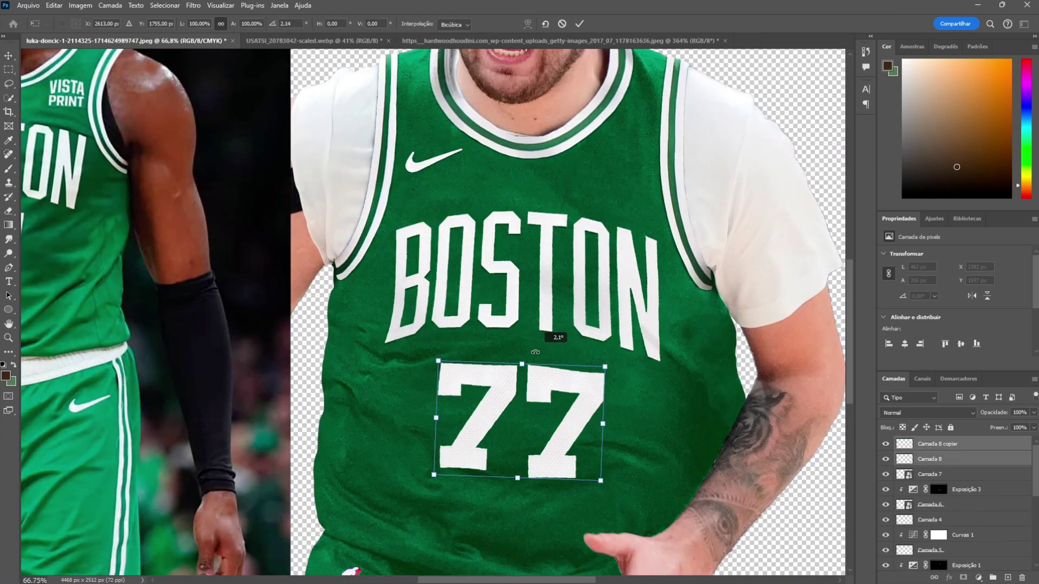
scroll(565, 421, "down", 3)
scroll(606, 427, "up", 5)
scroll(606, 428, "down", 3)
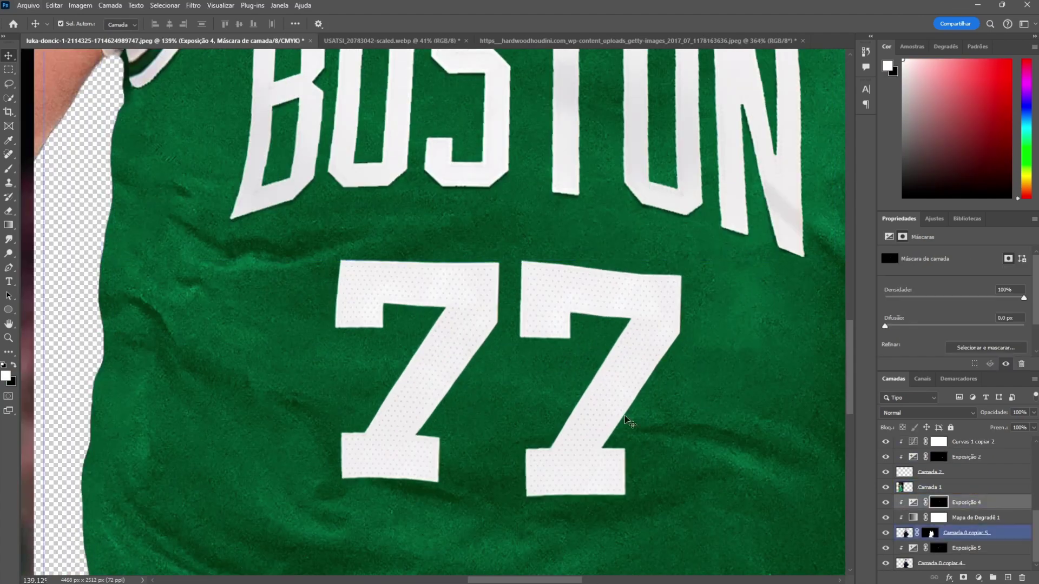
Step: Add an Exposure adjustment over the jersey, lower the exposure, and invert its mask to hide it
scroll(598, 327, "up", 5)
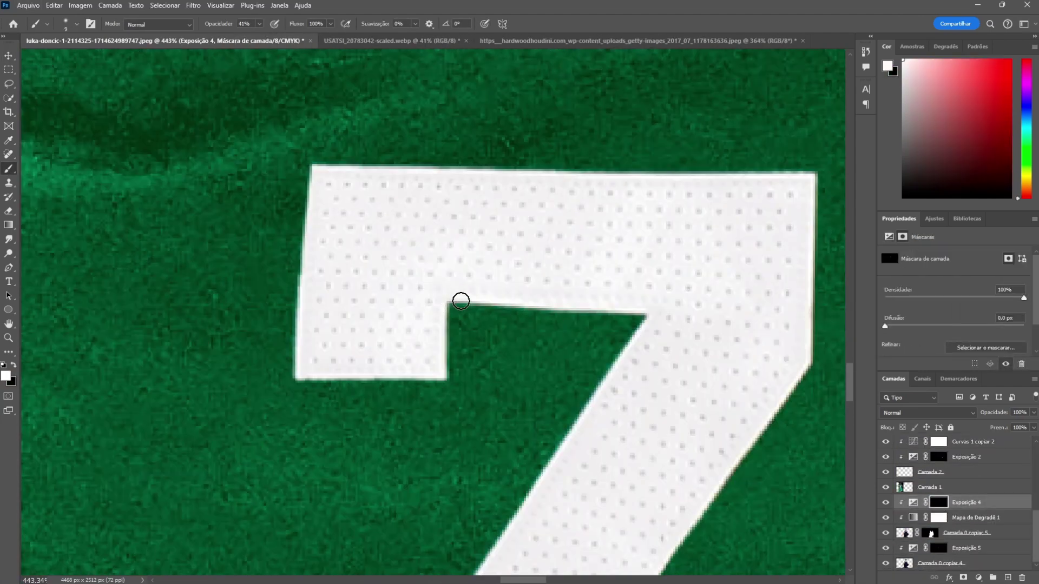
scroll(327, 369, "down", 5)
scroll(495, 239, "up", 5)
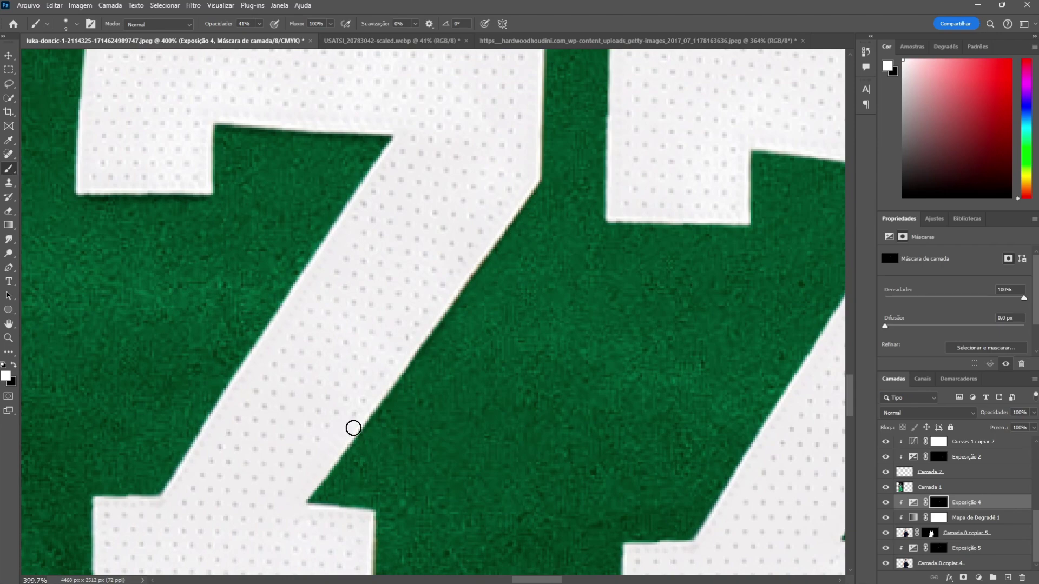
scroll(128, 429, "down", 3)
scroll(365, 442, "down", 3)
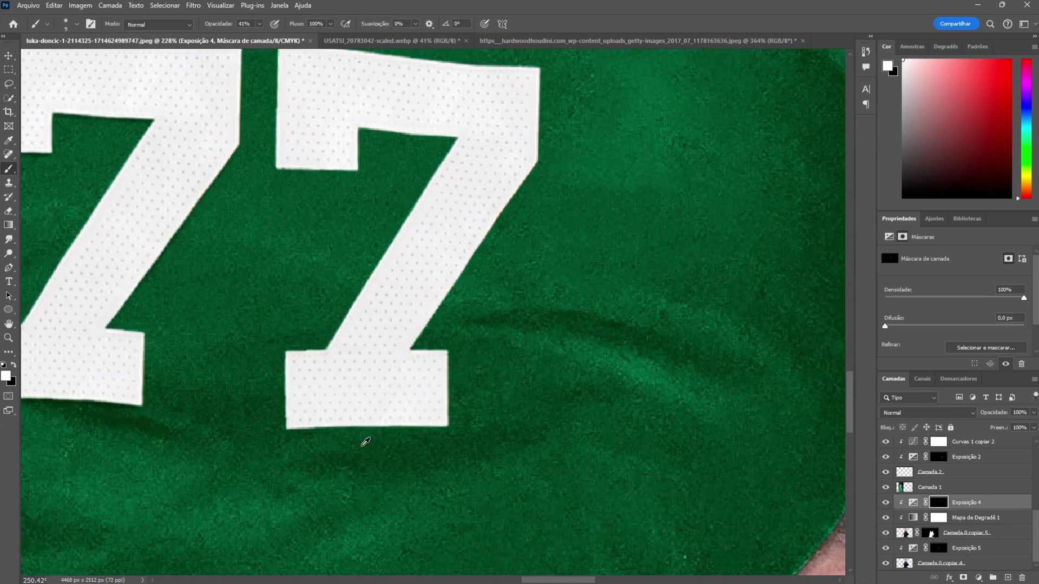
scroll(366, 442, "up", 2)
scroll(630, 151, "up", 3)
scroll(630, 152, "down", 1)
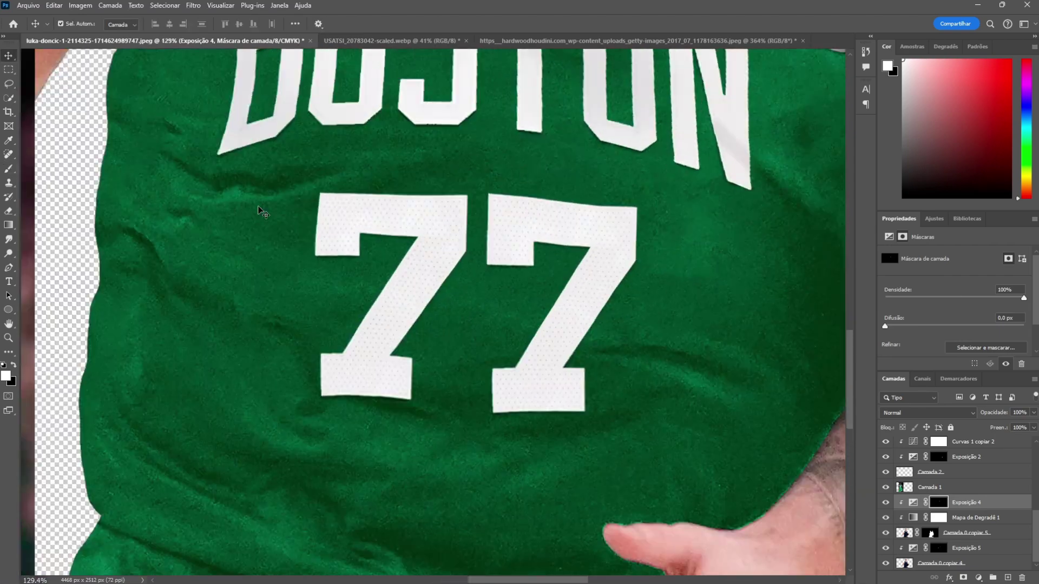
key("ctrl+j")
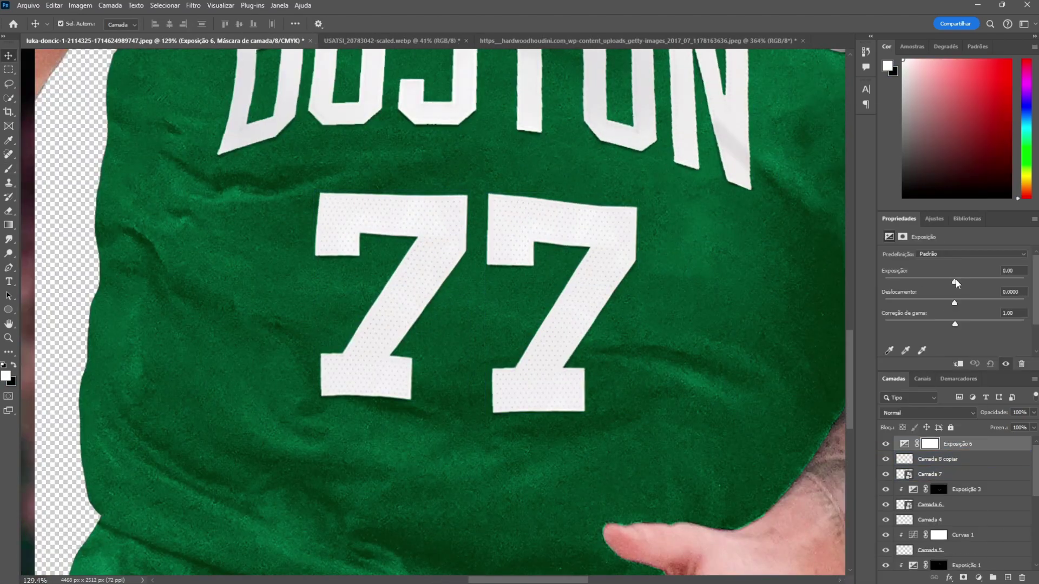
left_click_drag(955, 279, 923, 281)
key("ctrl+i")
key("d")
key("b")
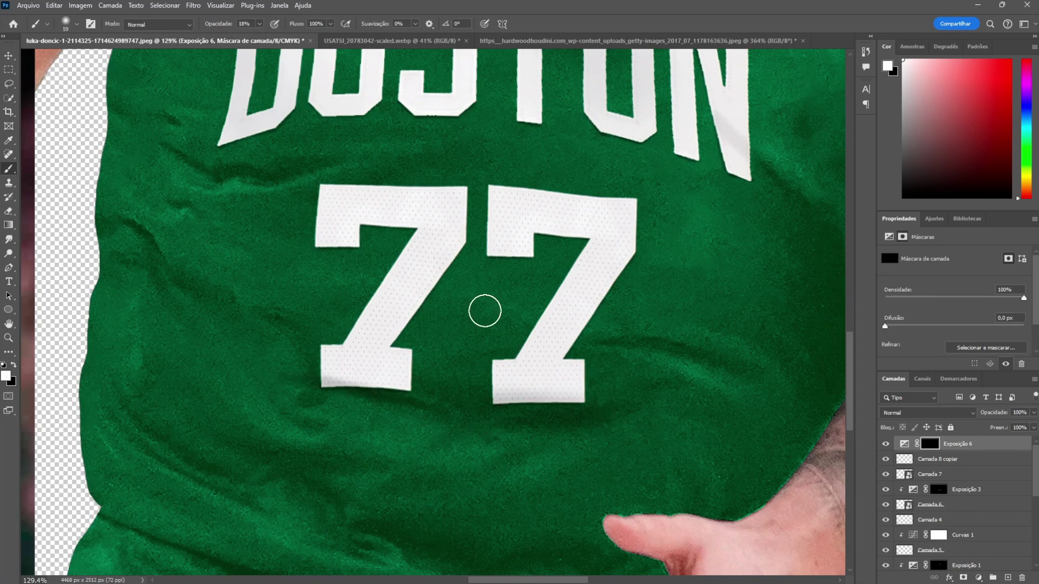
Step: Bring up the close-up Celtics jersey reference photo
scroll(483, 308, "down", 5, "alt")
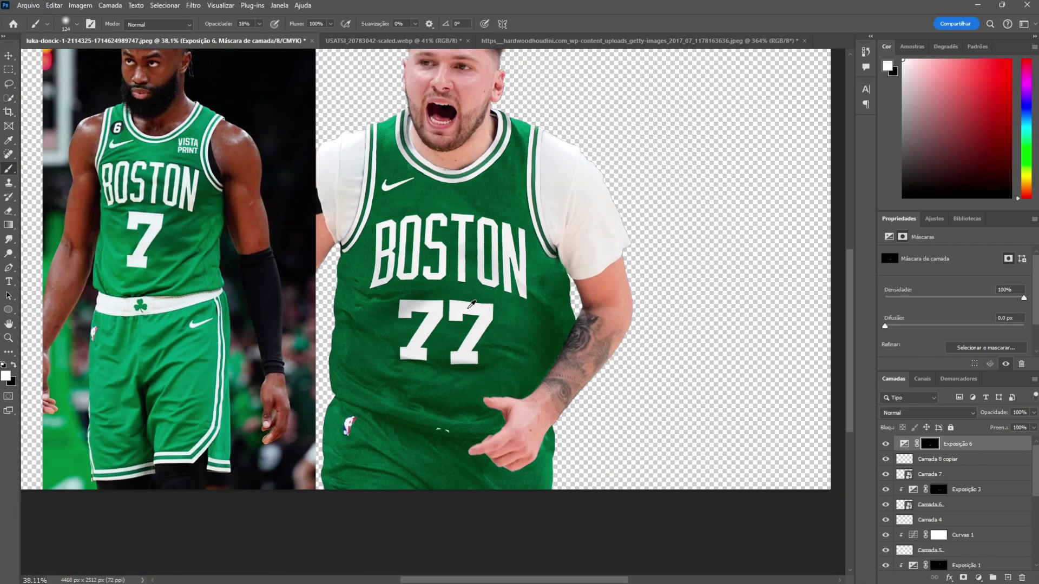
scroll(477, 368, "down", 2, "alt")
key("ctrl+shift+Tab")
Step: Lasso and copy the VISTA PRINT patch from the reference photo
scroll(480, 314, "down", 7)
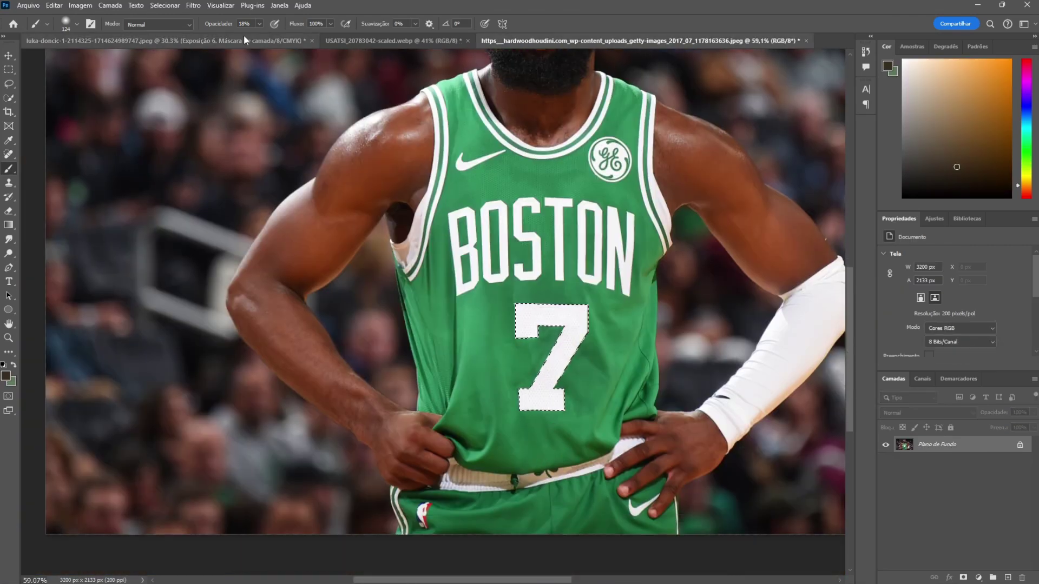
key("ctrl+Tab")
key("ctrl+Tab")
scroll(447, 257, "up", 4, "alt")
key("l")
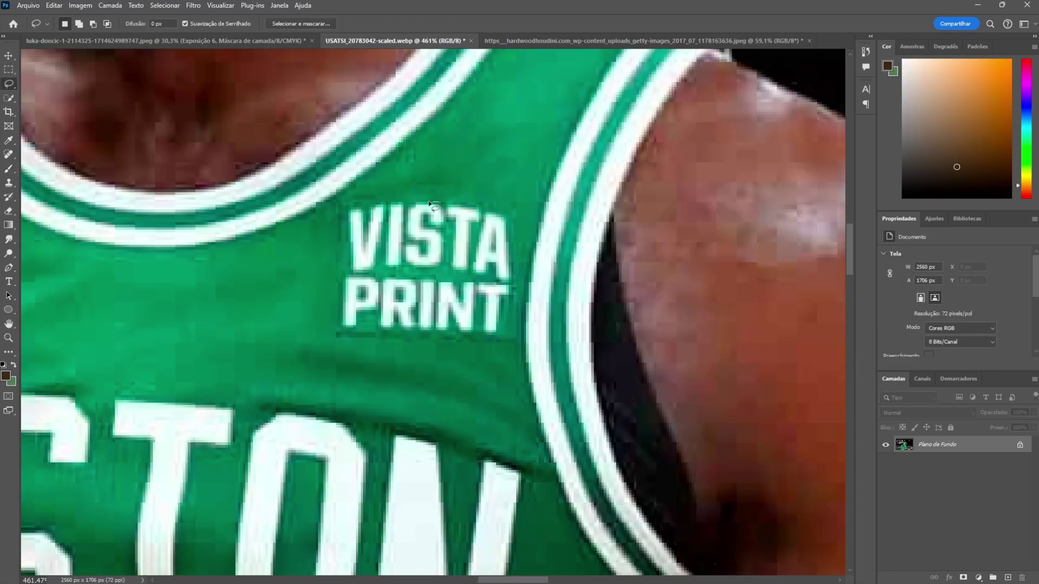
key("ctrl+c")
key("ctrl+shift+Tab")
scroll(485, 223, "up", 5)
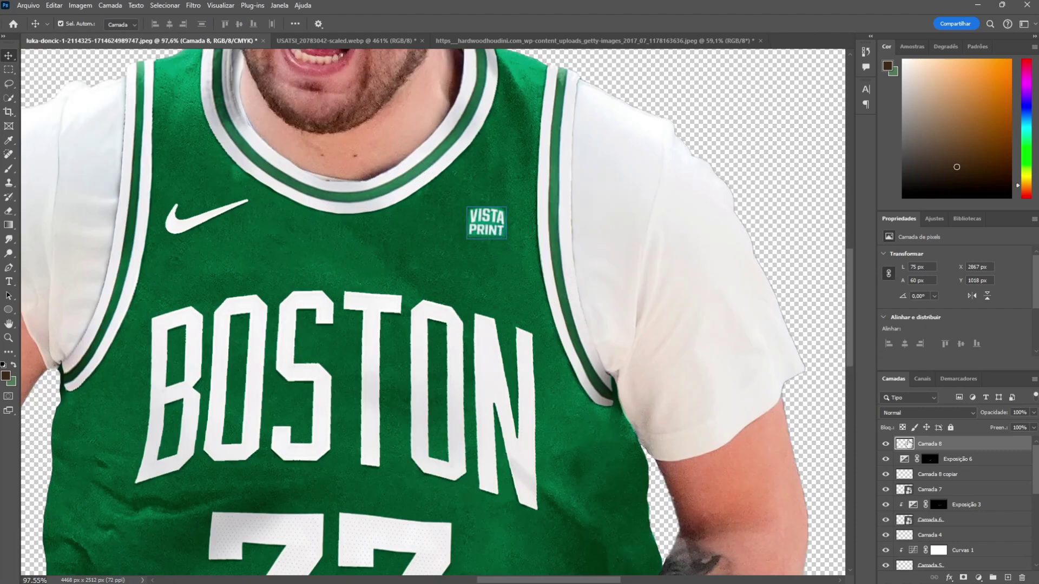
Step: Paste the patch onto the upper chest and blend out its green backing with Blend If
key("ctrl+v")
key("ctrl+t")
left_click_drag(482, 216, 484, 218)
key("Return")
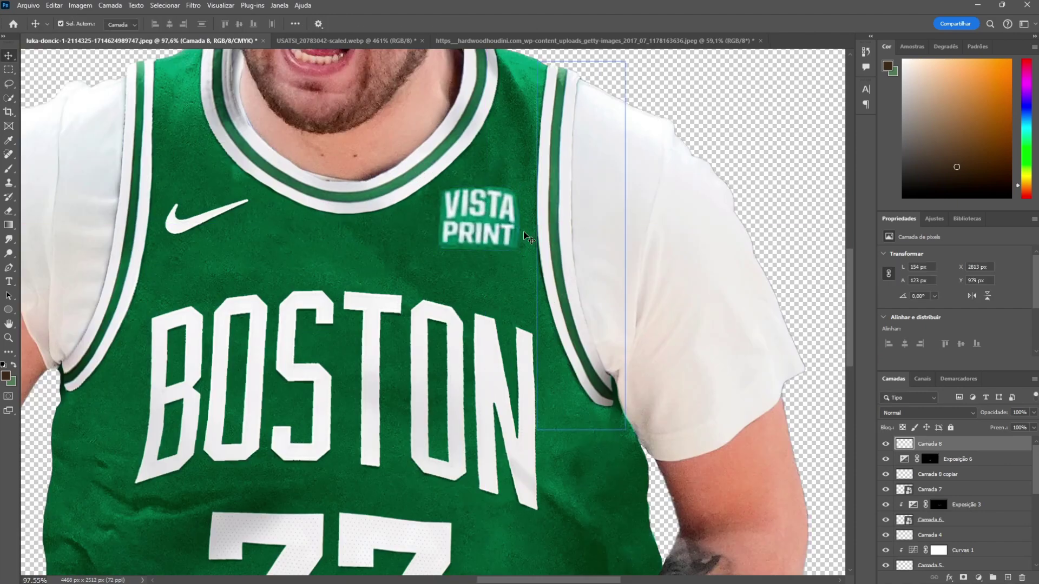
scroll(524, 231, "down", 4, "alt")
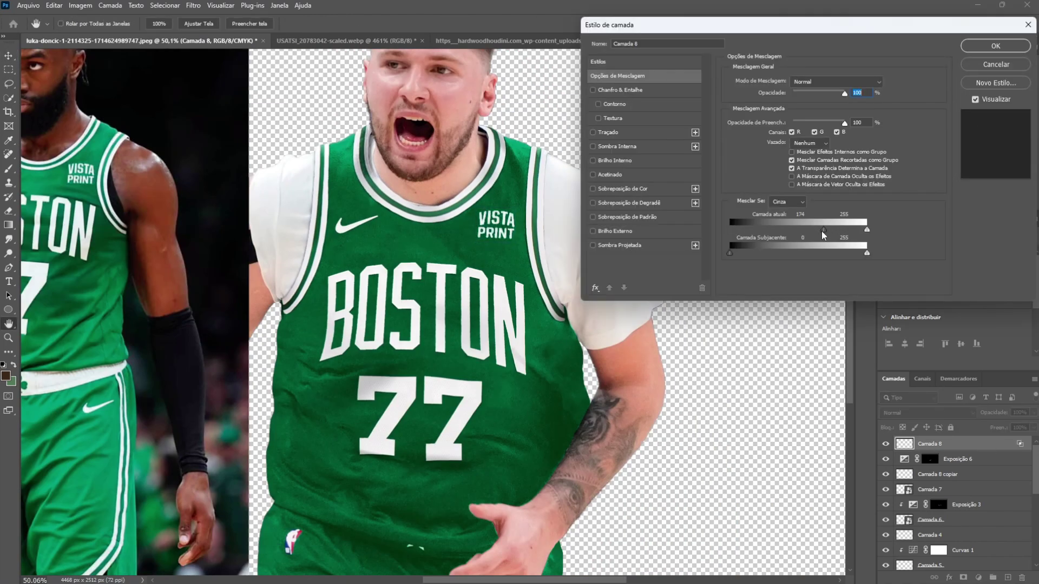
mouse_move(823, 229)
left_mouse_down()
mouse_move(728, 229)
mouse_move(867, 229)
left_mouse_up()
key("Return")
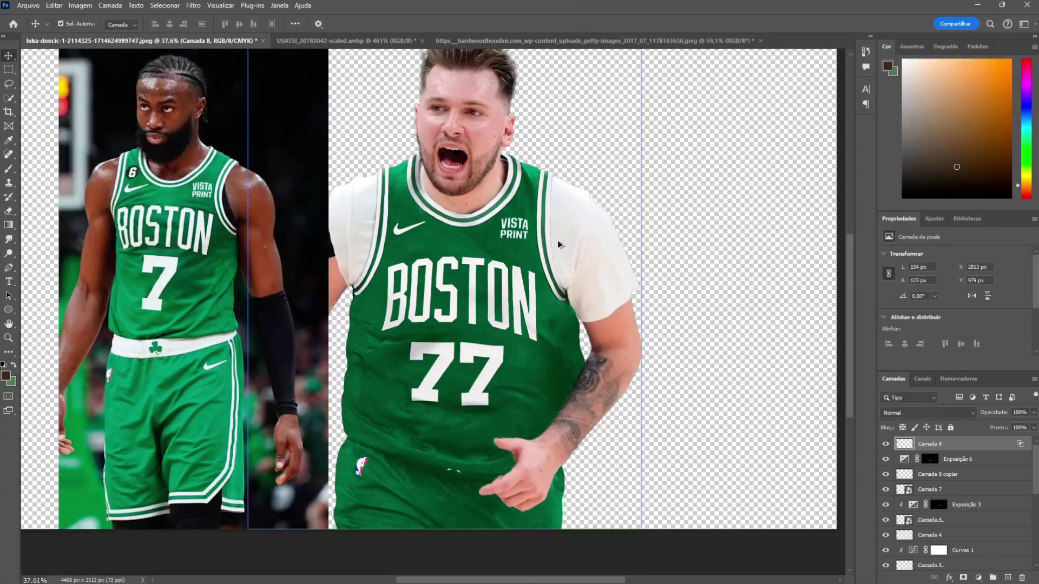
scroll(491, 260, "up", 3, "alt")
Step: Rotate the patch about 4° to follow the chest fabric
key("ctrl+t")
mouse_move(544, 222)
left_mouse_down()
mouse_move(491, 308)
mouse_move(533, 221)
left_mouse_up()
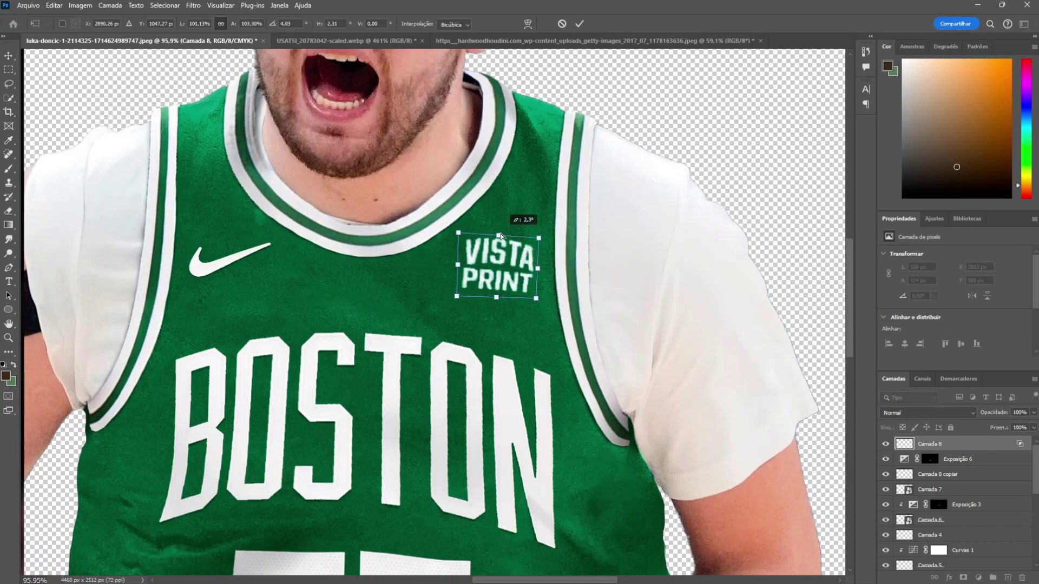
key("Return")
scroll(516, 337, "down", 3, "alt")
scroll(516, 337, "down", 1, "alt")
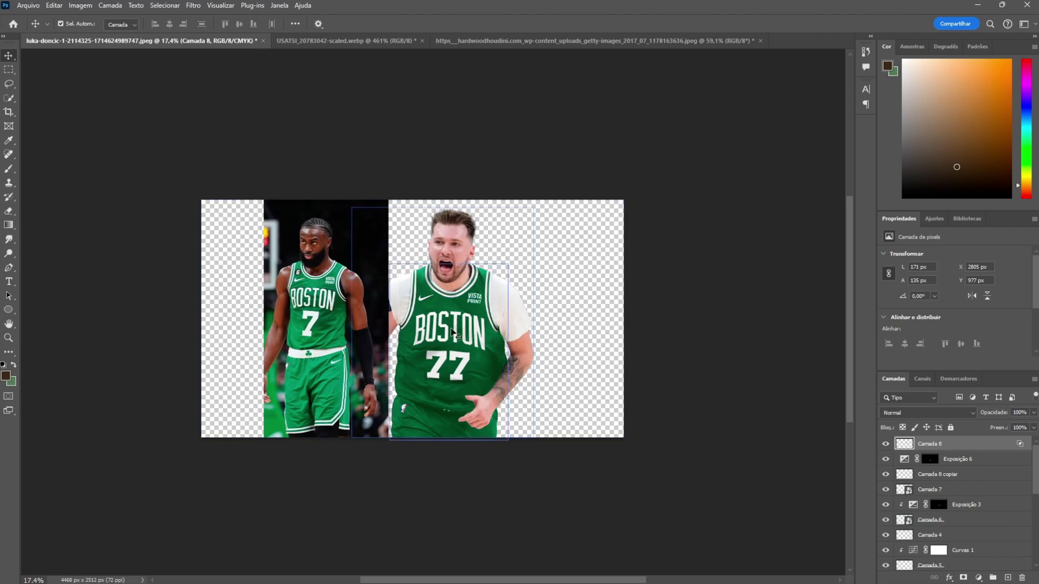
scroll(447, 377, "up", 5, "alt")
left_click(929, 459)
Step: Reset colours and clip the exposure adjustment Exposição 6 to the jersey copy
key("d")
key("b")
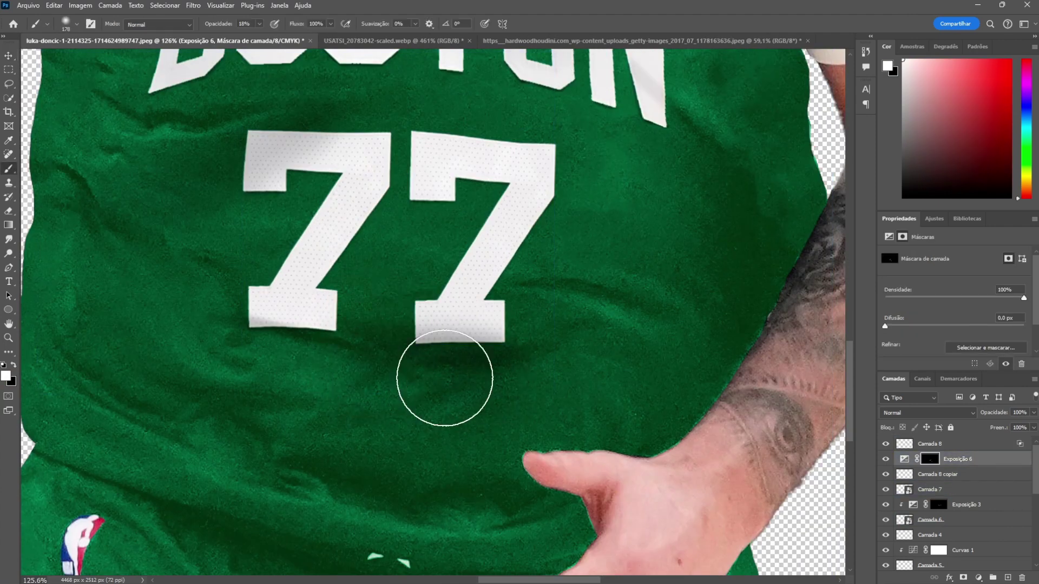
left_click(958, 465, "alt")
scroll(271, 389, "down", 3, "alt")
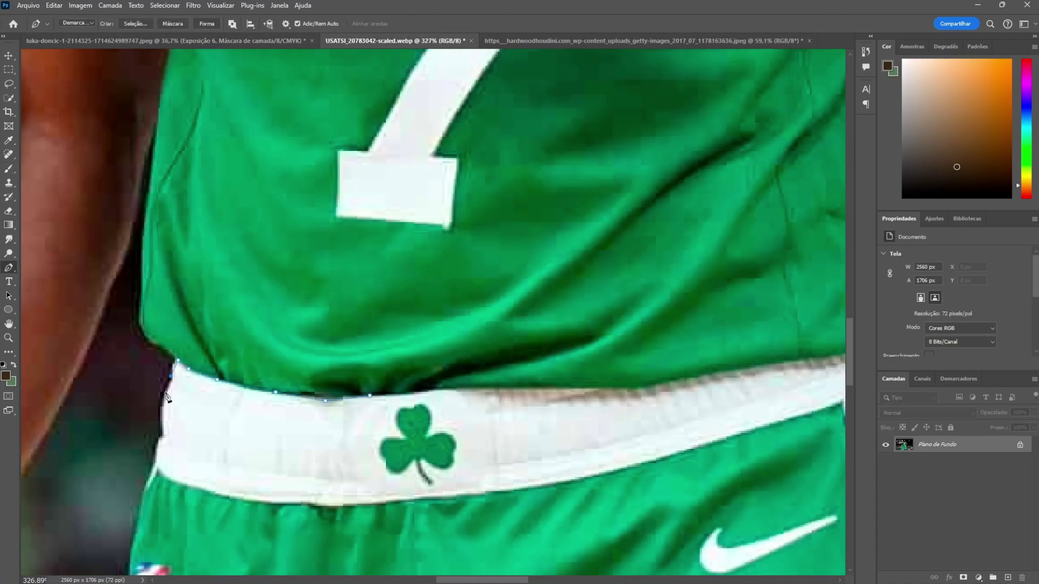
Step: Trace the white shamrock waistband with the Pen tool, make it a selection, and copy it
left_click(448, 497)
scroll(487, 471, "right", 5)
left_click(296, 488)
left_click(469, 444)
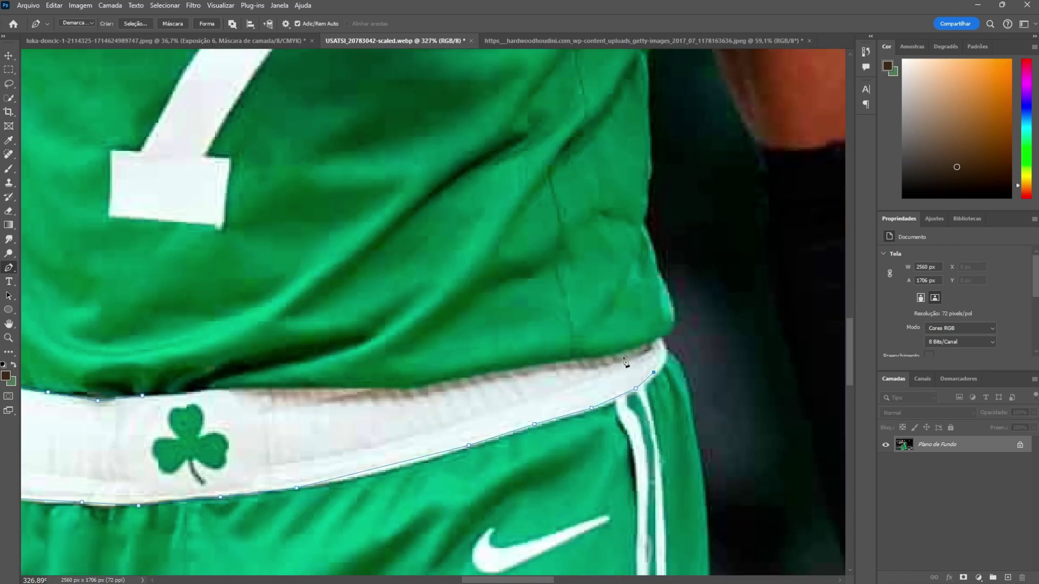
right_click(151, 163)
left_click(206, 324)
key("Return")
Step: Convert the pasted waistband Camada 9 to a Smart Object, scale it onto the waist, and set 30% opacity
left_click(162, 40)
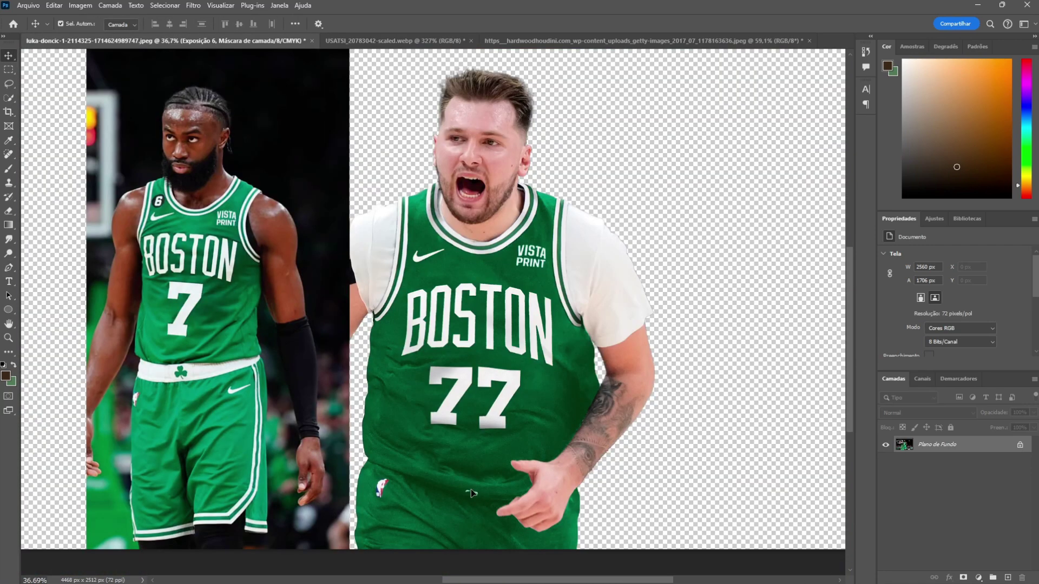
right_click(963, 459)
left_click(898, 263)
key("ctrl+t")
mouse_move(511, 490)
left_mouse_down()
mouse_move(598, 475)
mouse_move(657, 504)
left_mouse_up()
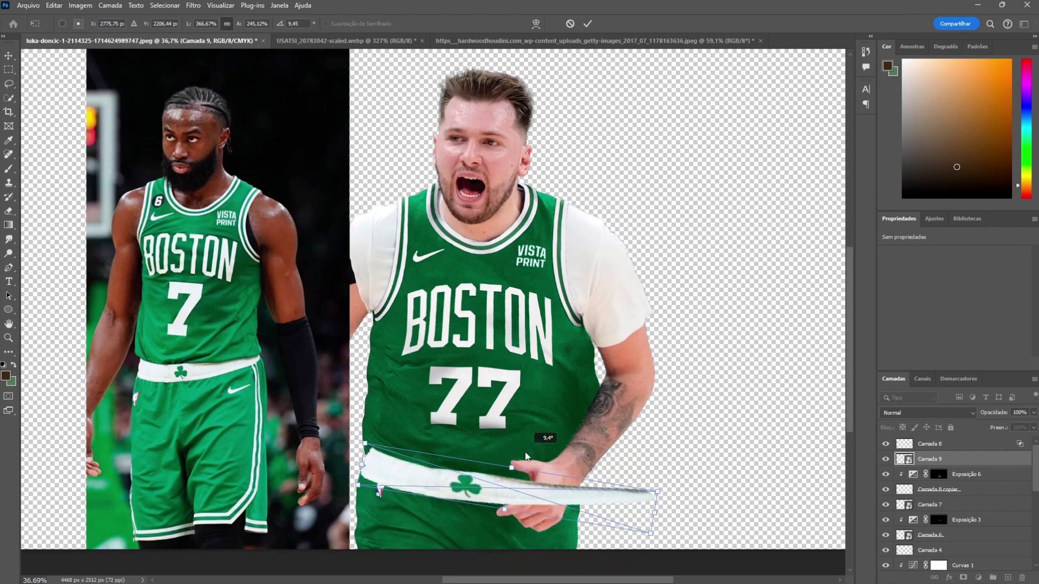
left_click_drag(527, 486, 533, 489)
scroll(494, 494, "up", 3)
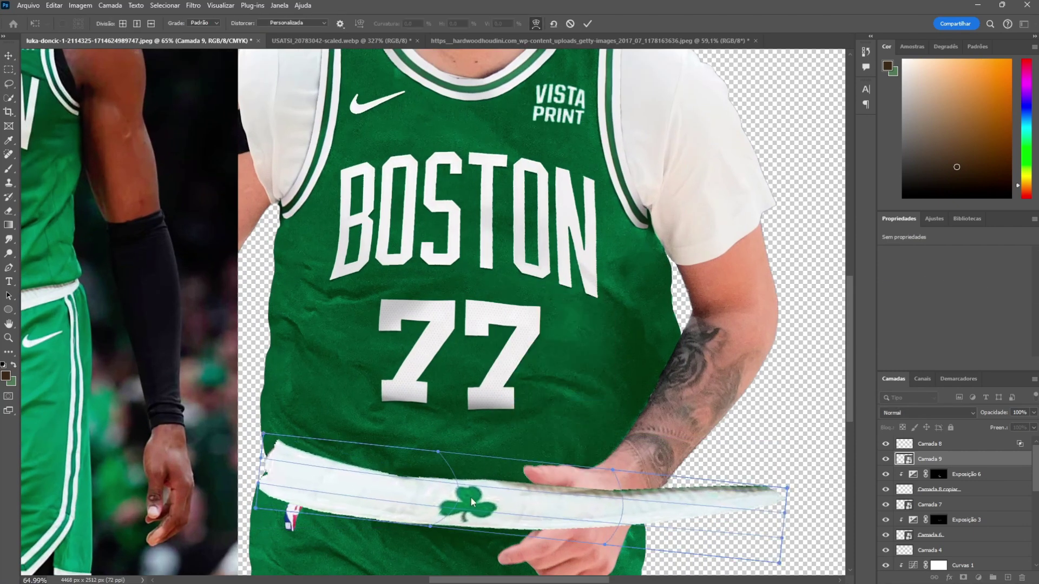
key("3")
scroll(465, 476, "up", 3)
Step: Warp the waistband so it curves along the jersey's bottom edge
right_click(461, 435)
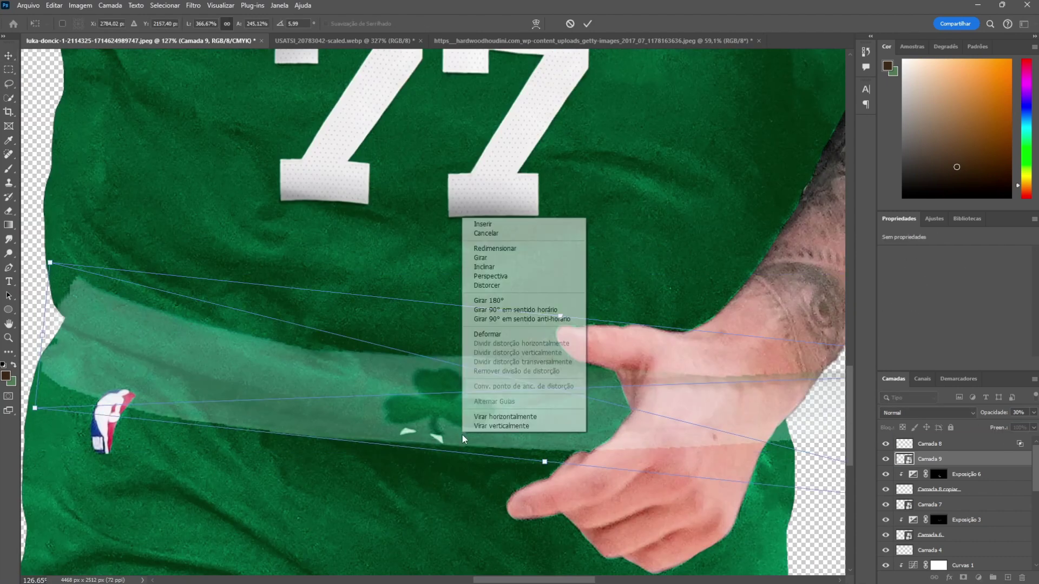
key("Escape")
mouse_move(445, 457)
left_mouse_down()
mouse_move(556, 458)
mouse_move(433, 405)
left_mouse_up()
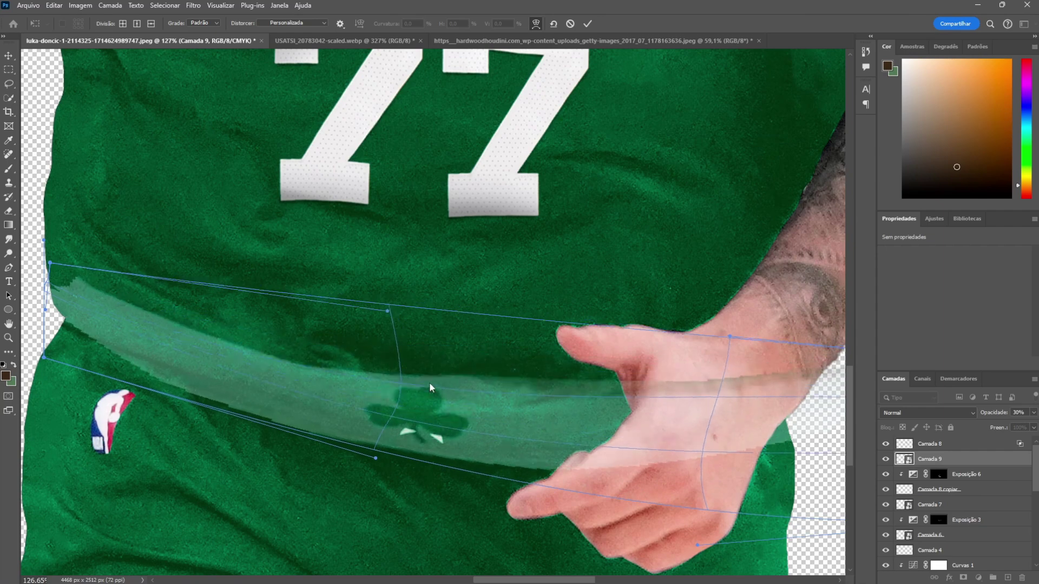
key("Return")
Step: Enlarge the eraser and remove waistband excess near the jersey's left edge
key("e")
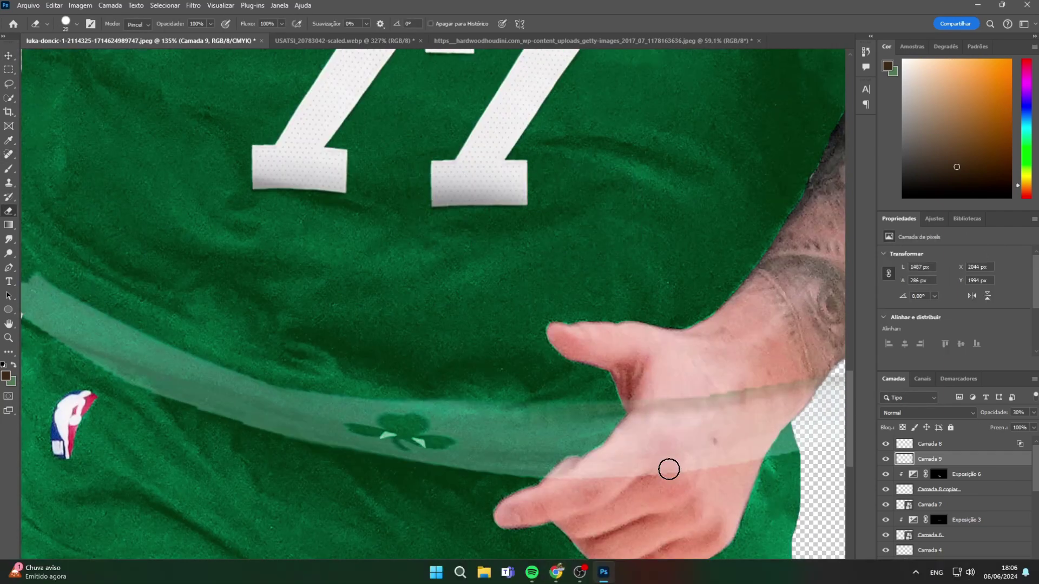
right_click(628, 408)
left_click_drag(687, 415, 698, 415)
key("Return")
scroll(660, 447, "right", 3)
scroll(556, 398, "left", 5)
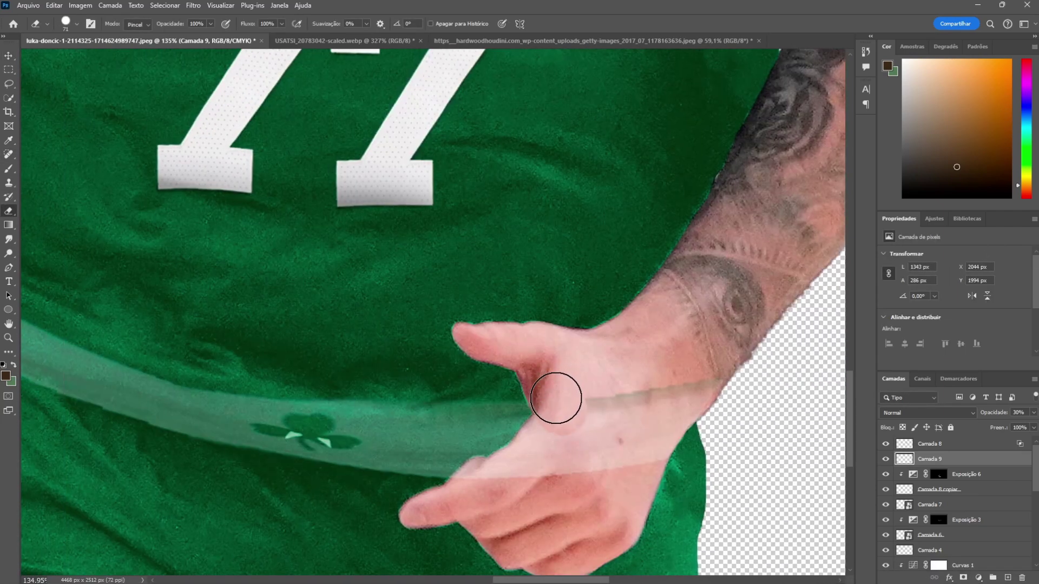
scroll(631, 487, "up", 3)
left_click_drag(232, 282, 267, 297)
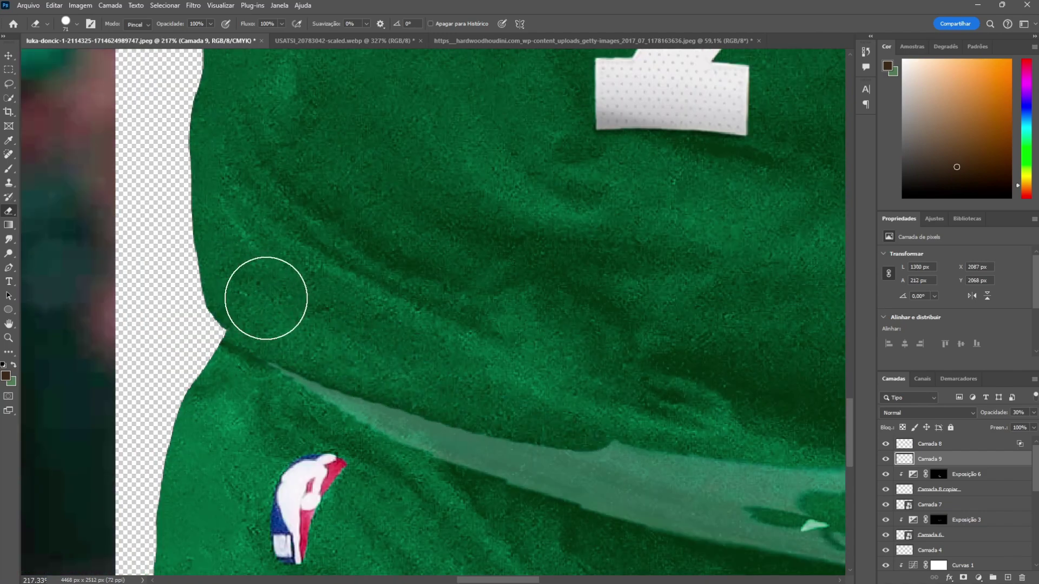
Step: Trim stray waistband above the band and where the hand overlaps it
scroll(379, 335, "right", 3)
scroll(487, 368, "down", 1)
scroll(592, 381, "left", 2)
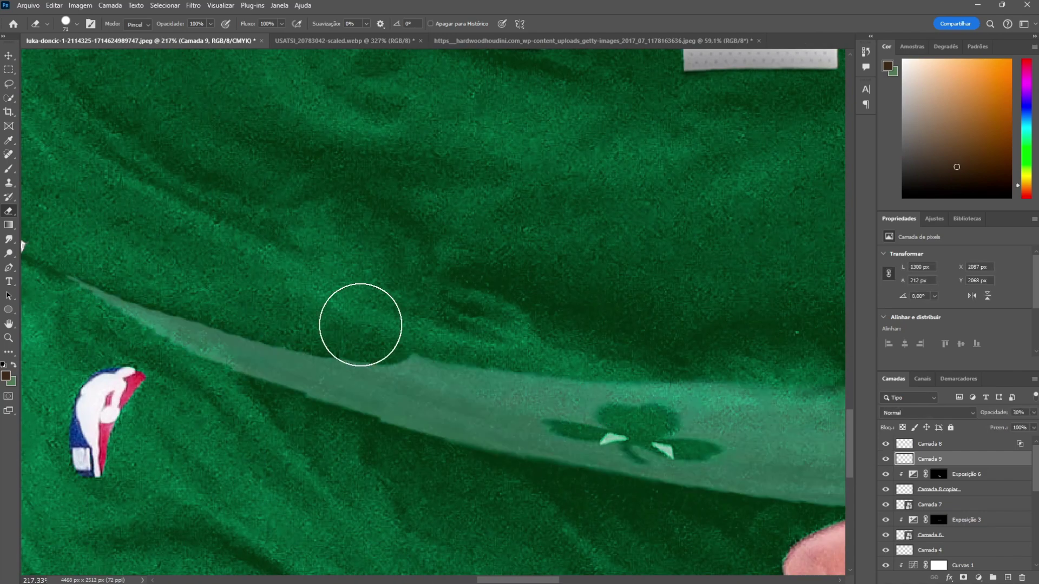
left_click_drag(374, 339, 581, 378)
scroll(762, 378, "right", 5)
left_click(558, 422)
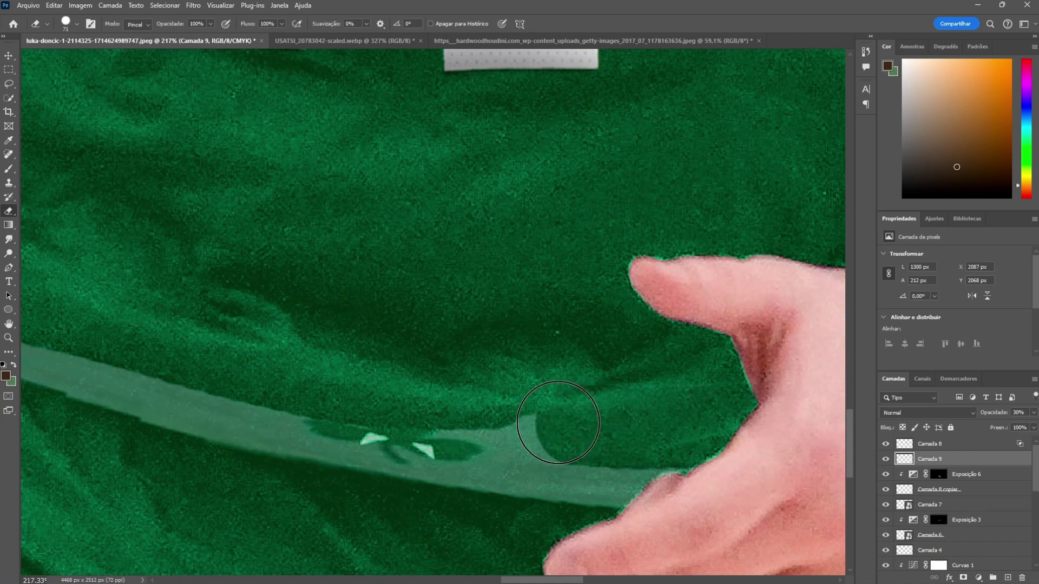
scroll(681, 420, "down", 5)
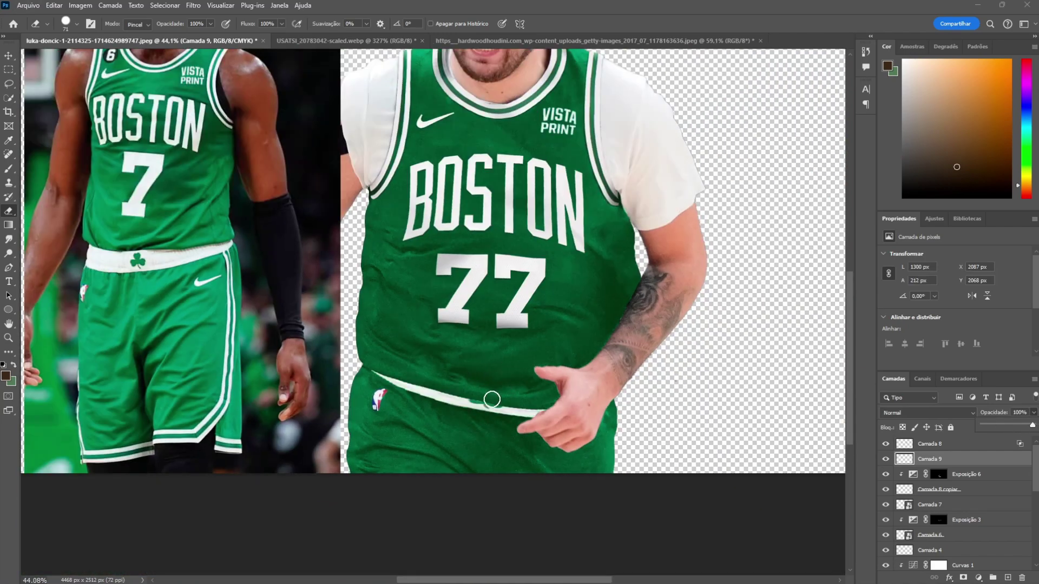
scroll(491, 400, "up", 5)
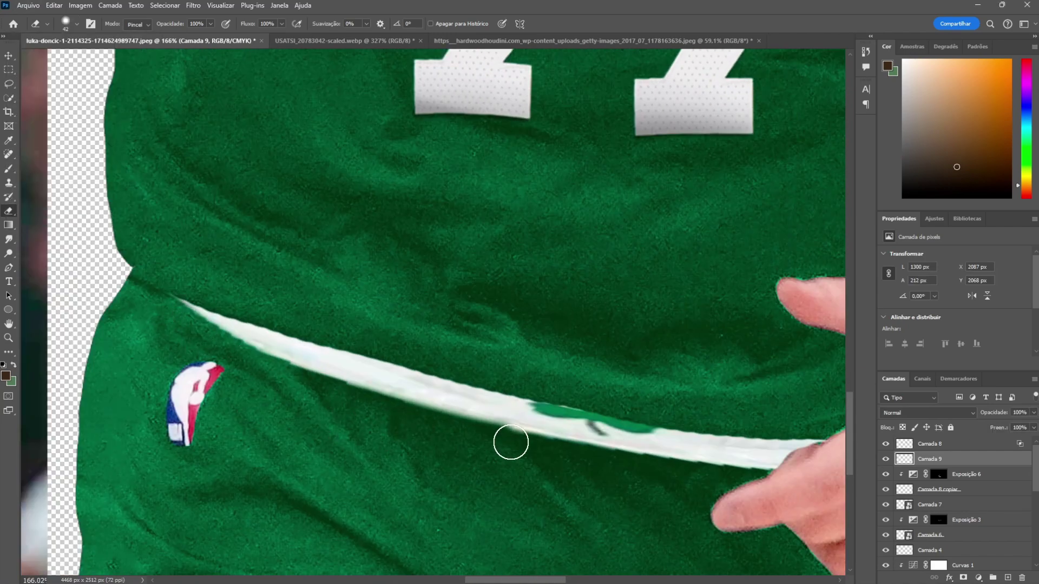
scroll(503, 375, "up", 3)
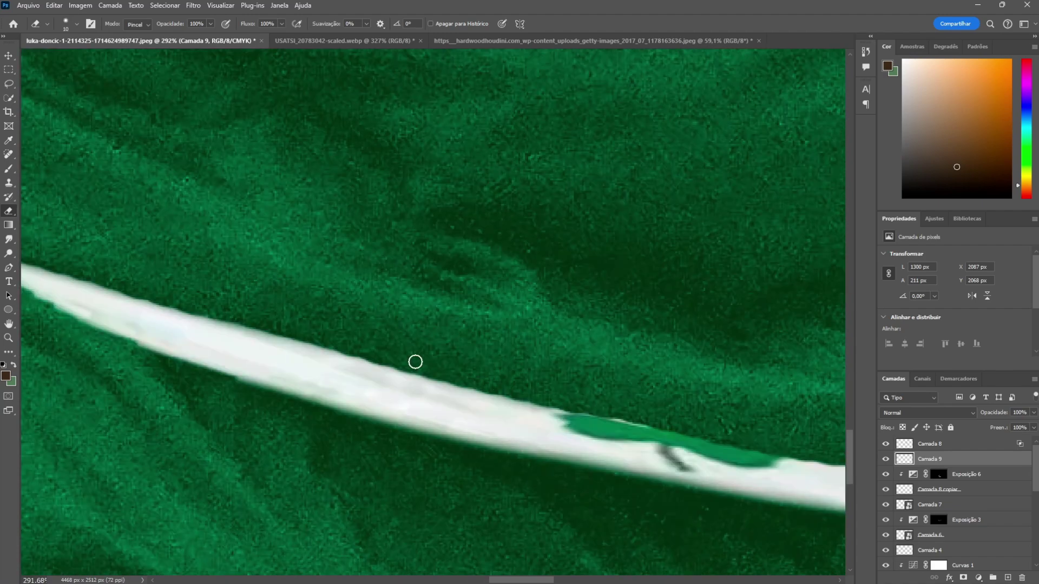
scroll(538, 487, "right", 5)
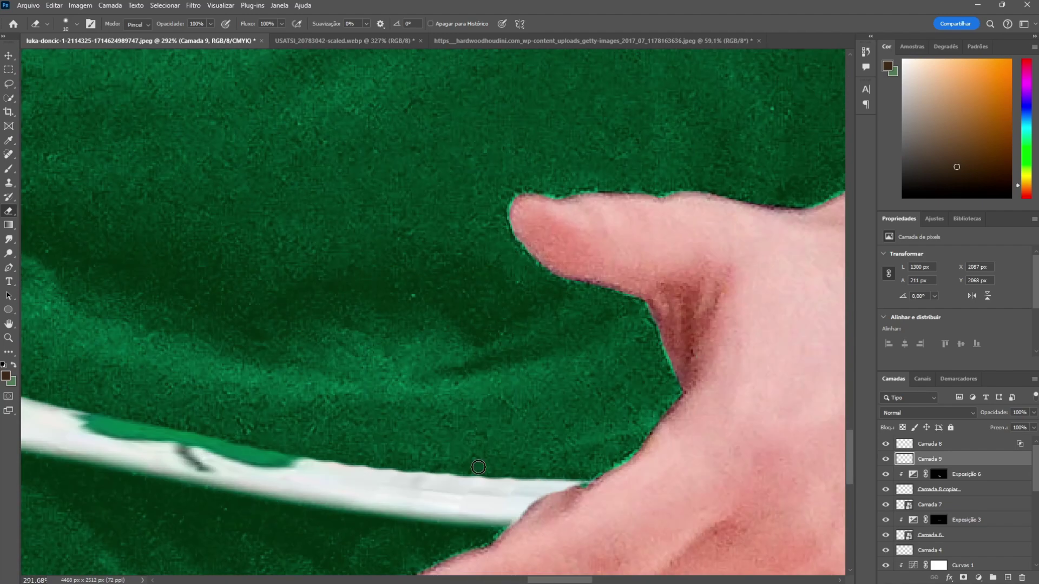
scroll(430, 383, "left", 5)
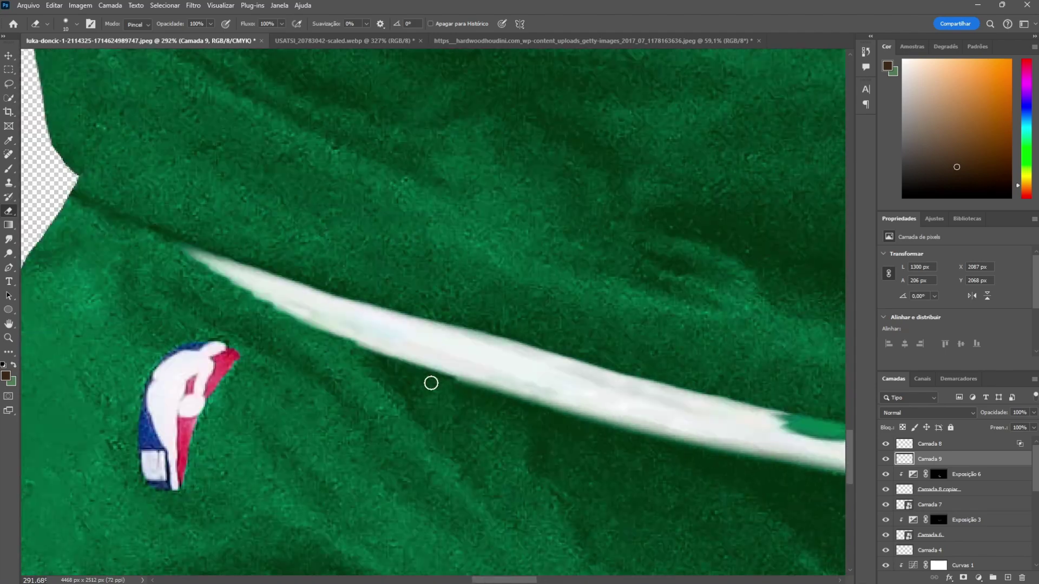
scroll(561, 464, "down", 3)
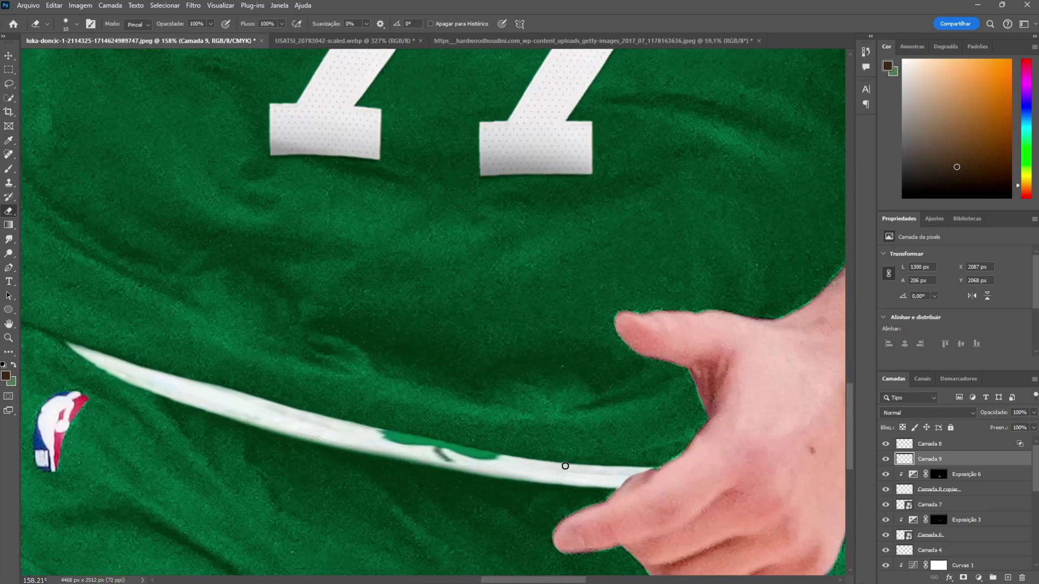
scroll(553, 447, "down", 5)
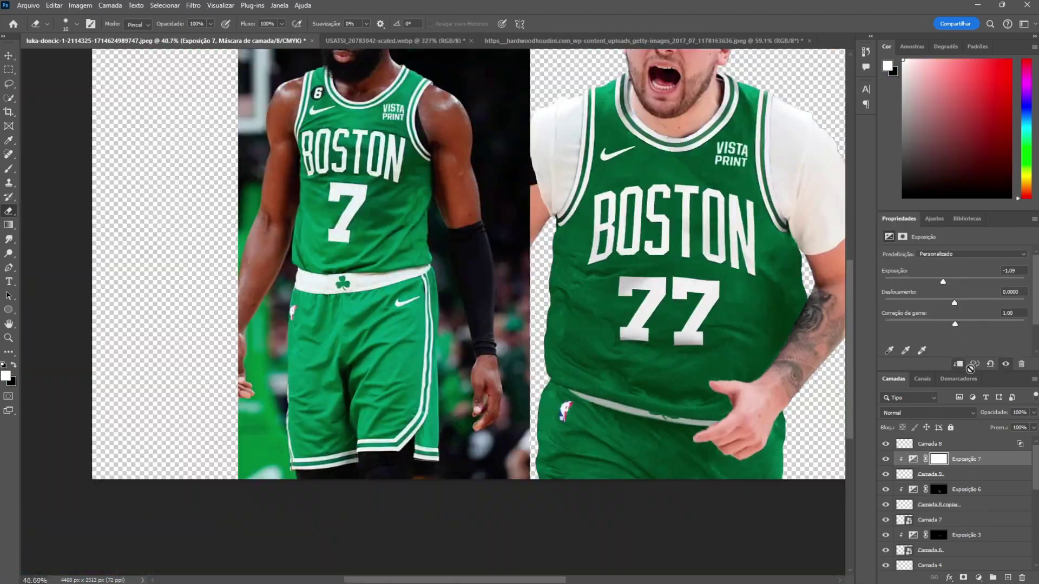
scroll(708, 378, "up", 5)
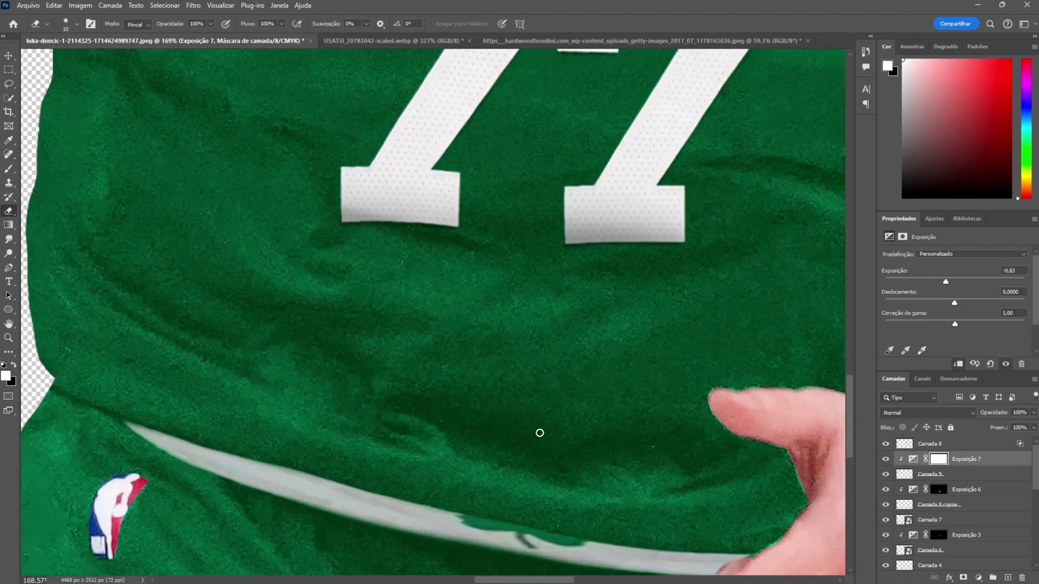
Step: Add an inverted-mask Exposure adjustment and paint shading along the white waistband
left_click(934, 219)
left_click(917, 350)
key("ctrl+i")
key("b")
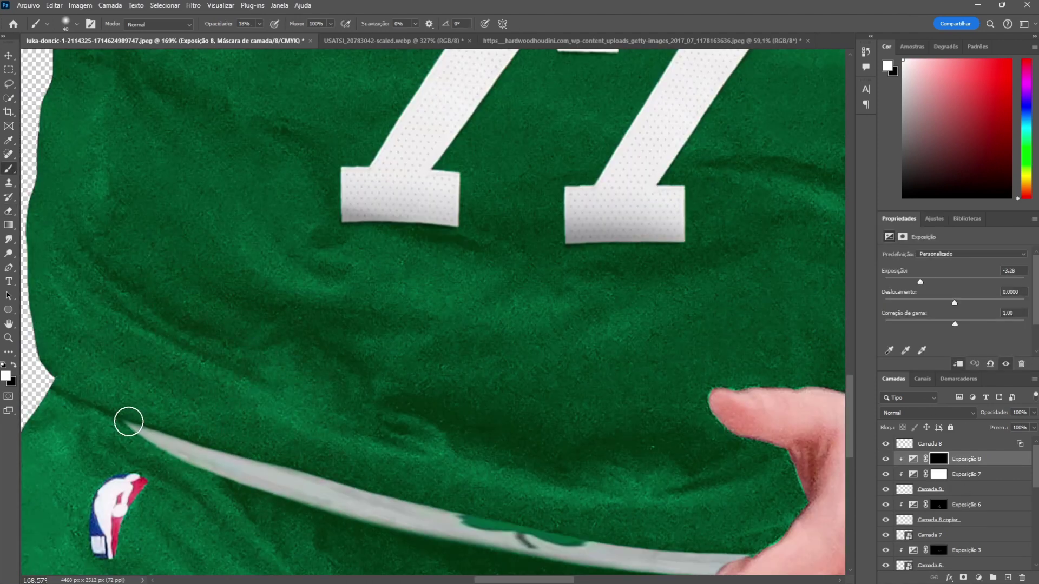
mouse_move(455, 507)
left_mouse_down()
mouse_move(575, 526)
mouse_move(484, 513)
left_mouse_up()
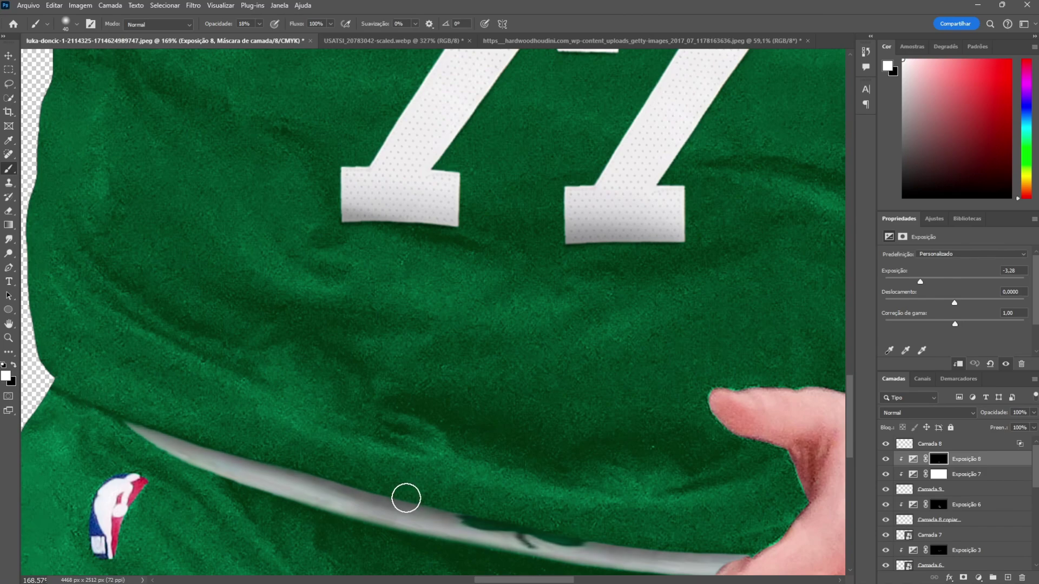
scroll(626, 447, "down", 5)
scroll(627, 547, "down", 2)
scroll(627, 546, "up", 2)
Step: Lasso the green-and-white side stripe on the shorts in the USATSI reference photo
key("ctrl+shift+Tab")
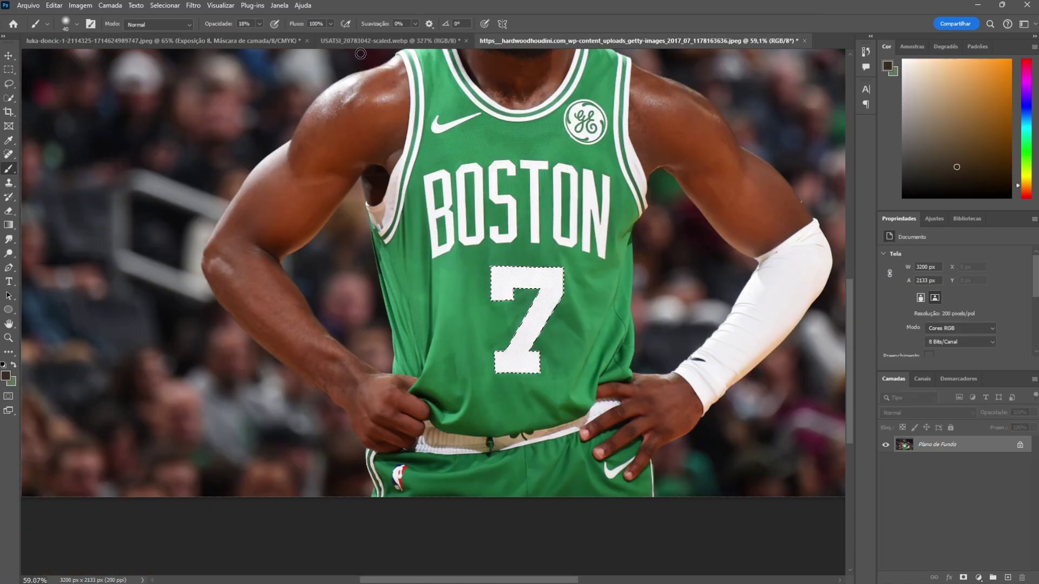
left_click(390, 40)
scroll(449, 250, "up", 2)
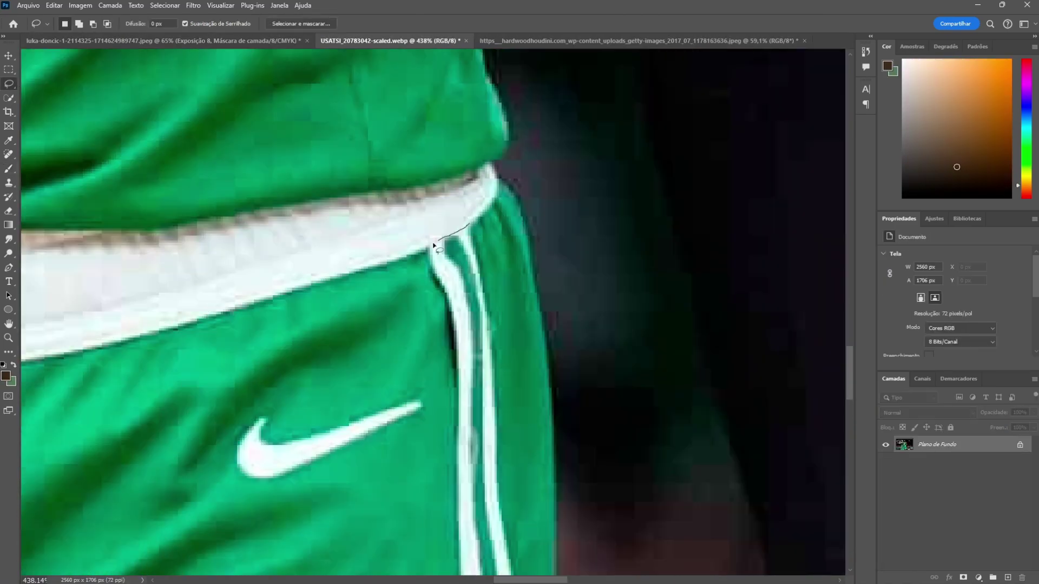
left_click_drag(502, 459, 503, 546)
scroll(468, 274, "down", 3)
scroll(465, 105, "down", 2)
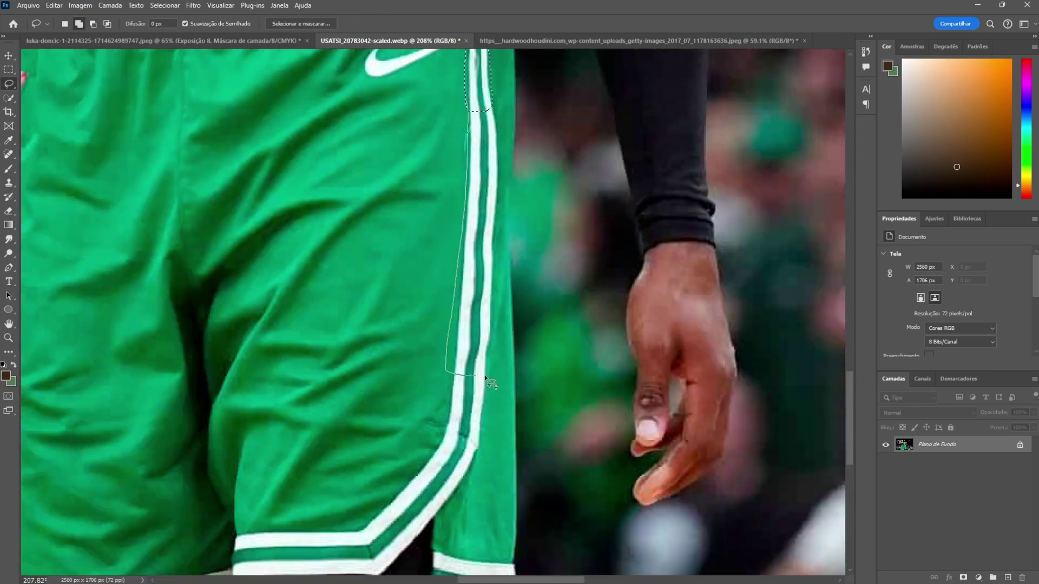
Step: Drag the stripe into the cutout and transform it to fit along the shorts' right edge
left_click_drag(486, 438, 476, 436)
key("v")
left_click_drag(471, 411, 753, 409)
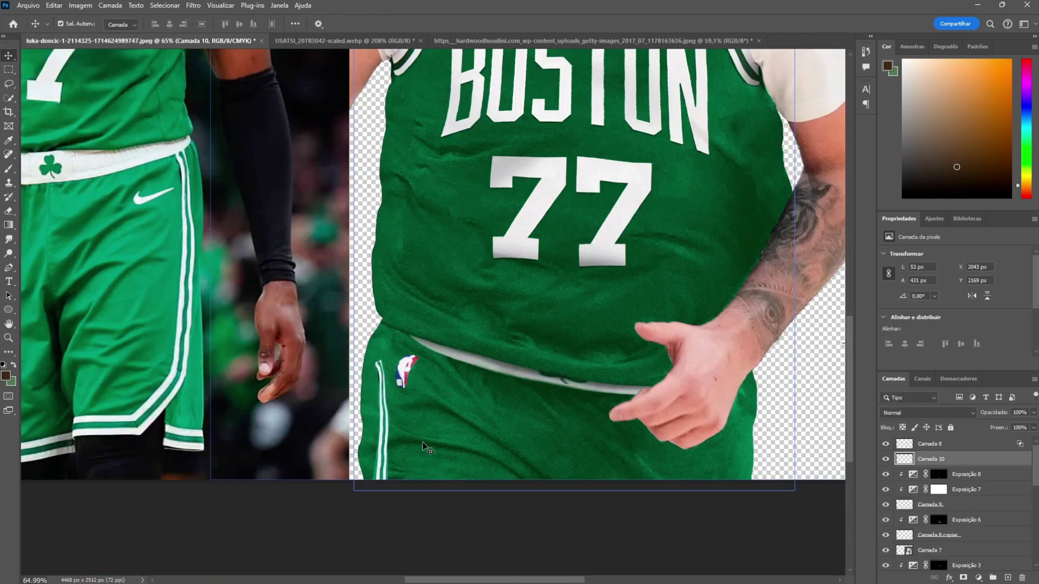
scroll(753, 409, "up", 2)
key("ctrl+t")
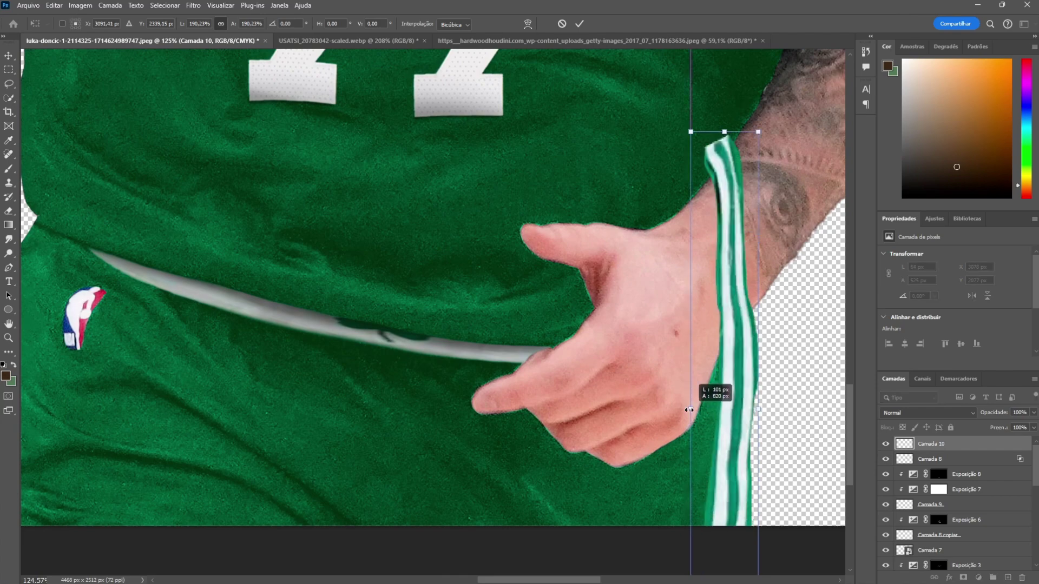
left_click_drag(744, 369, 710, 327)
scroll(710, 327, "down", 4)
scroll(727, 300, "up", 3)
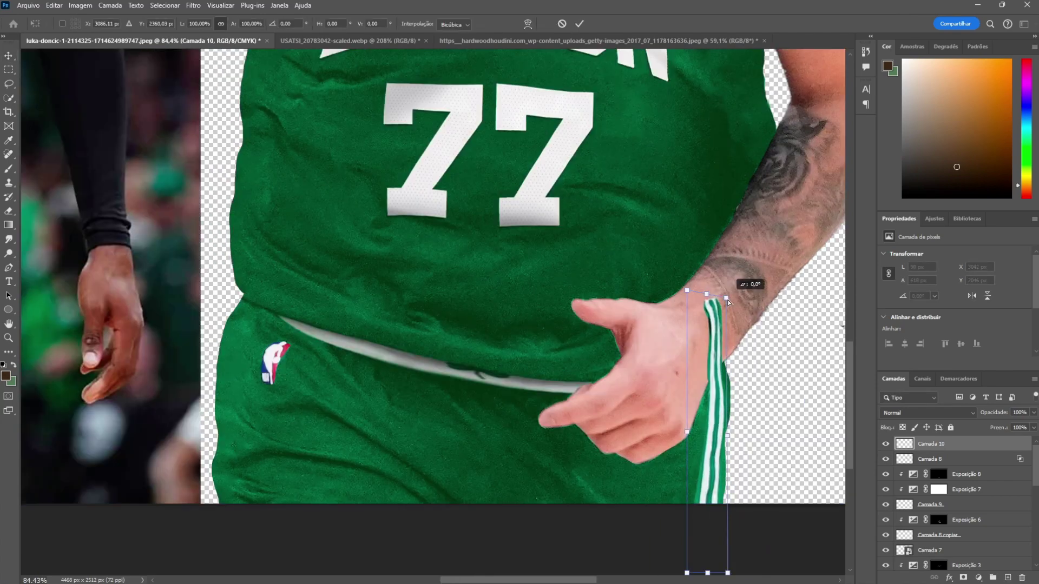
left_click_drag(728, 571, 714, 563)
key("Return")
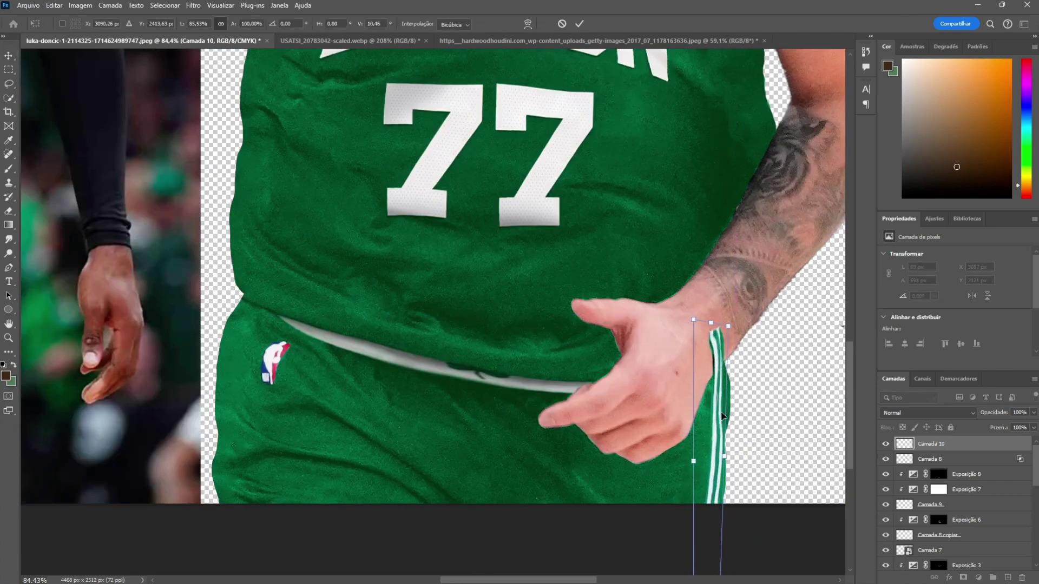
scroll(712, 396, "up", 4)
Step: Erase the stripe's top above the shorts and set Blend If so fabric texture shows through
left_click_drag(706, 175, 698, 233)
scroll(699, 232, "down", 3)
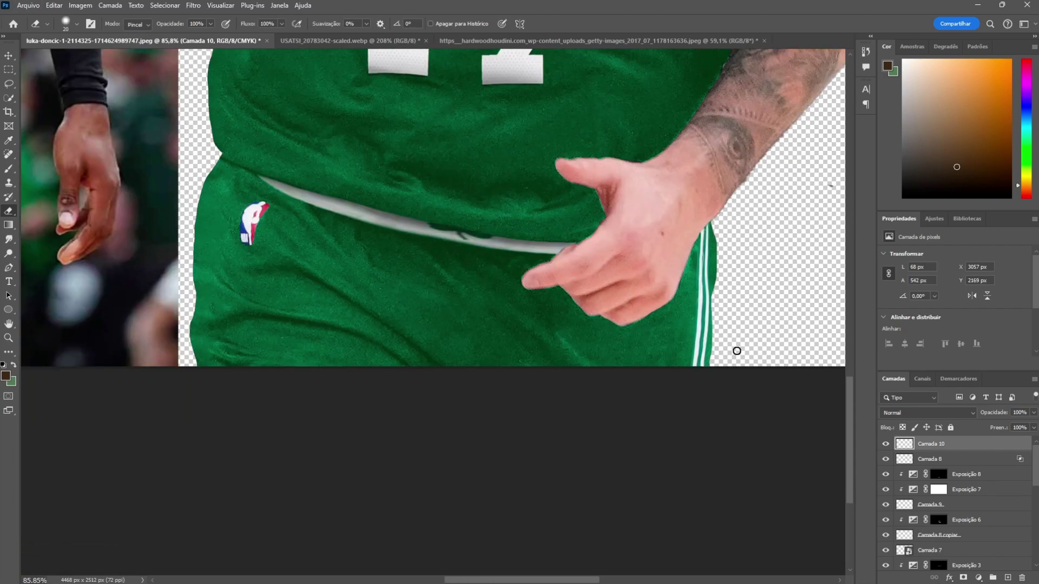
left_click_drag(232, 231, 252, 231)
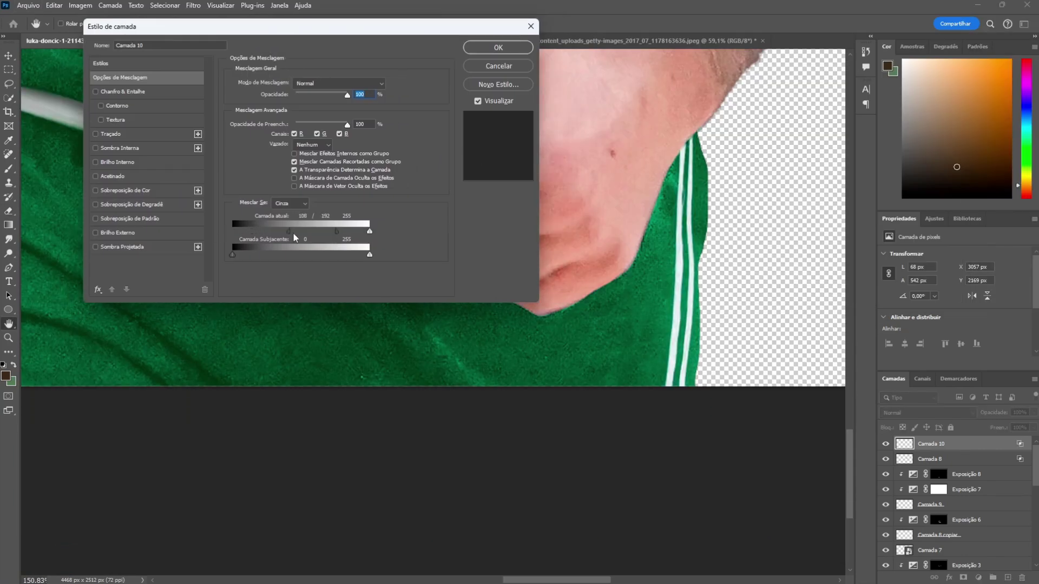
left_click(498, 47)
scroll(530, 209, "down", 5)
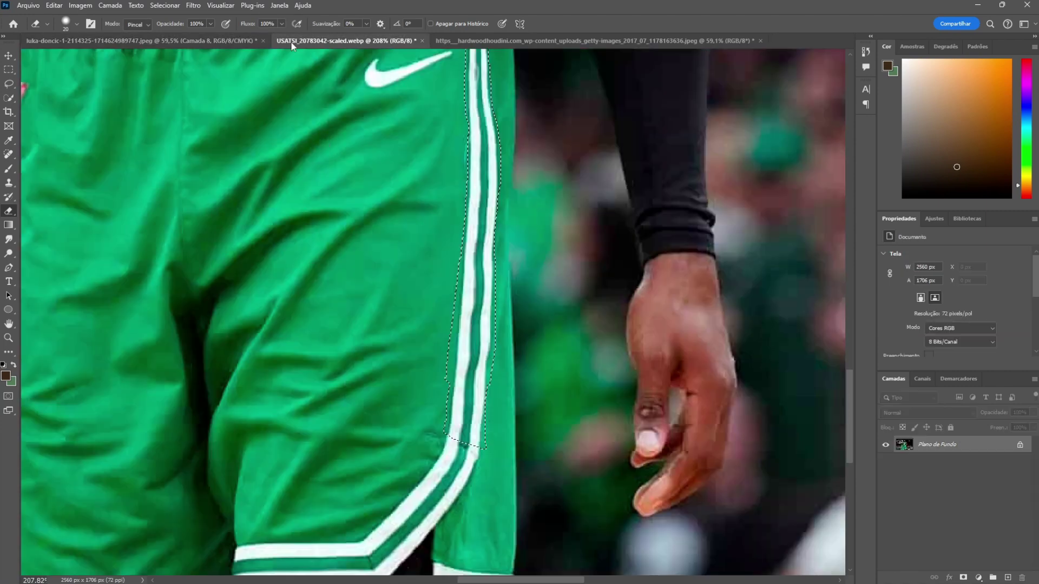
Step: Paste the stripe again, mirror it onto the shorts' left edge and stretch it down to the hem
key("ctrl+v")
key("ctrl+t")
left_click_drag(395, 428, 378, 425)
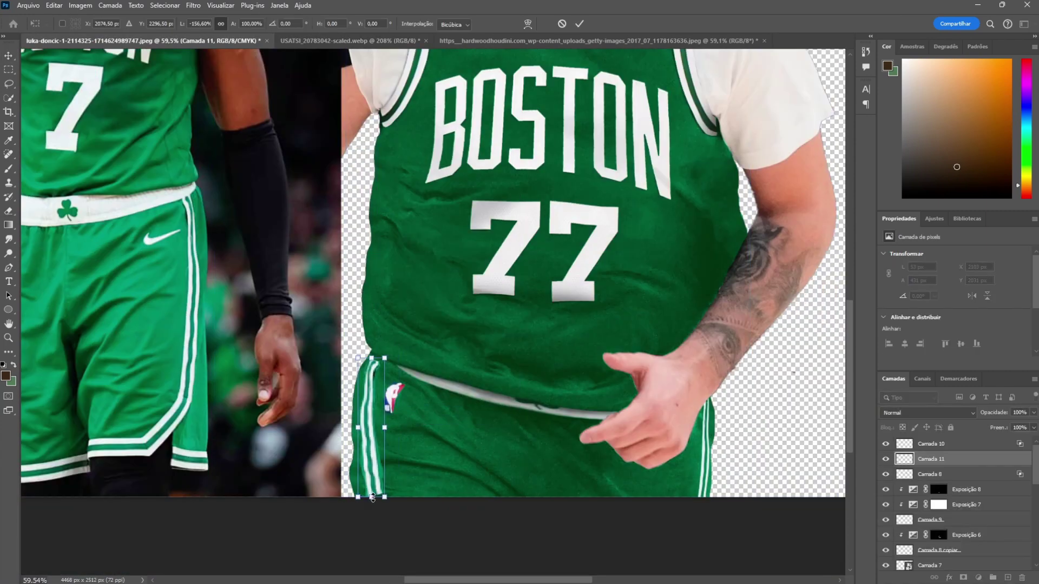
left_click_drag(372, 496, 371, 537)
key("Return")
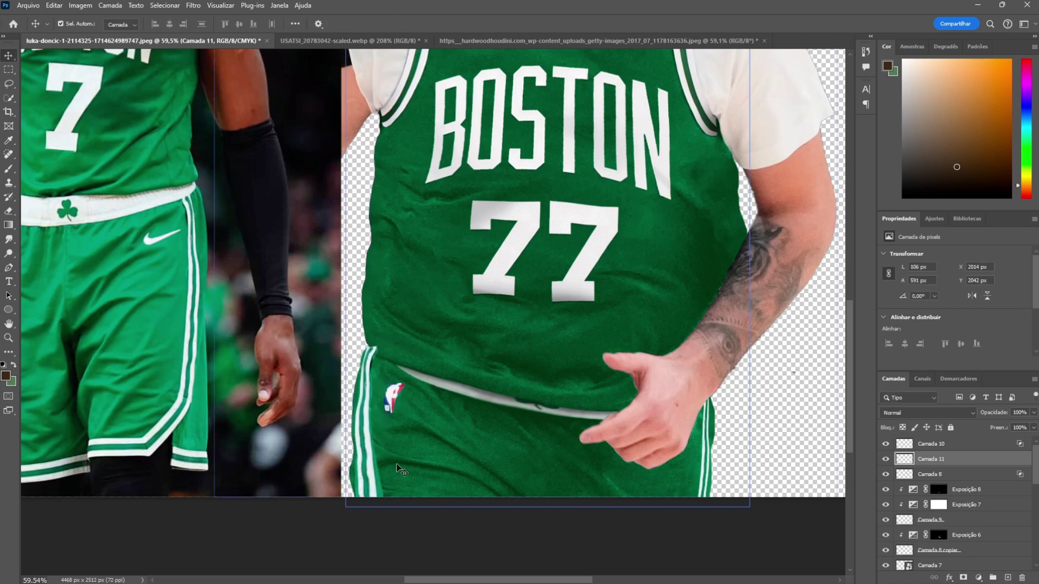
Step: Set Blend If so the fabric texture shows through the left stripe
scroll(400, 470, "up", 2)
left_click_drag(232, 231, 284, 236)
key("Return")
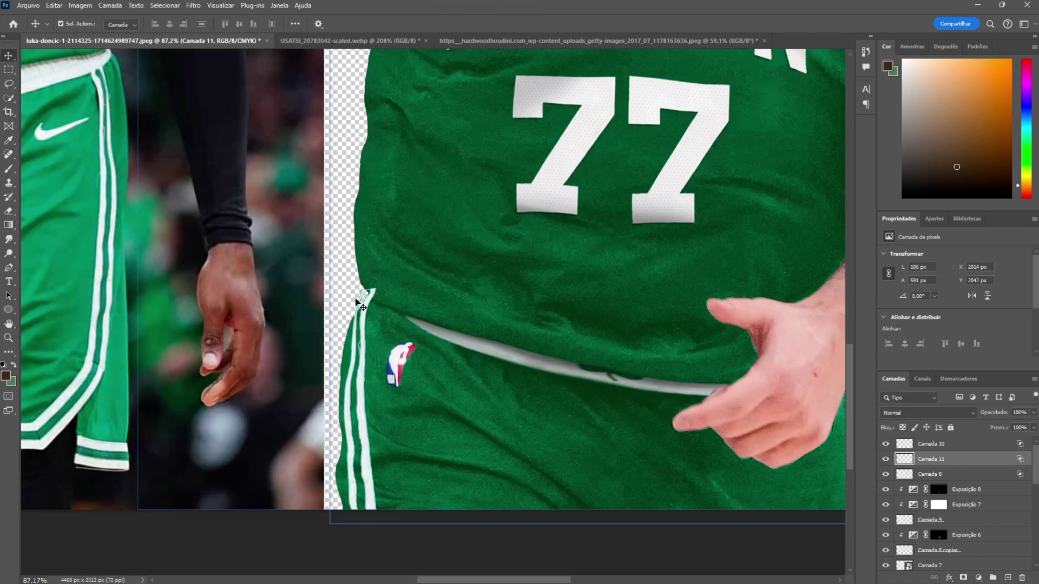
key("e")
scroll(359, 301, "up", 4)
scroll(336, 337, "down", 4)
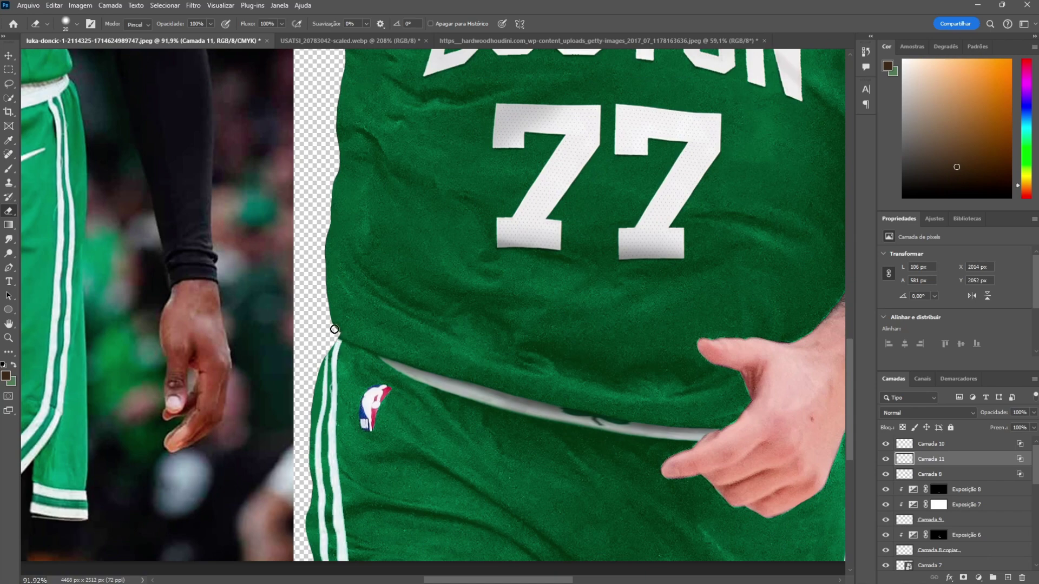
scroll(334, 329, "down", 2)
scroll(334, 329, "down", 1)
scroll(334, 329, "up", 2)
scroll(334, 329, "up", 3)
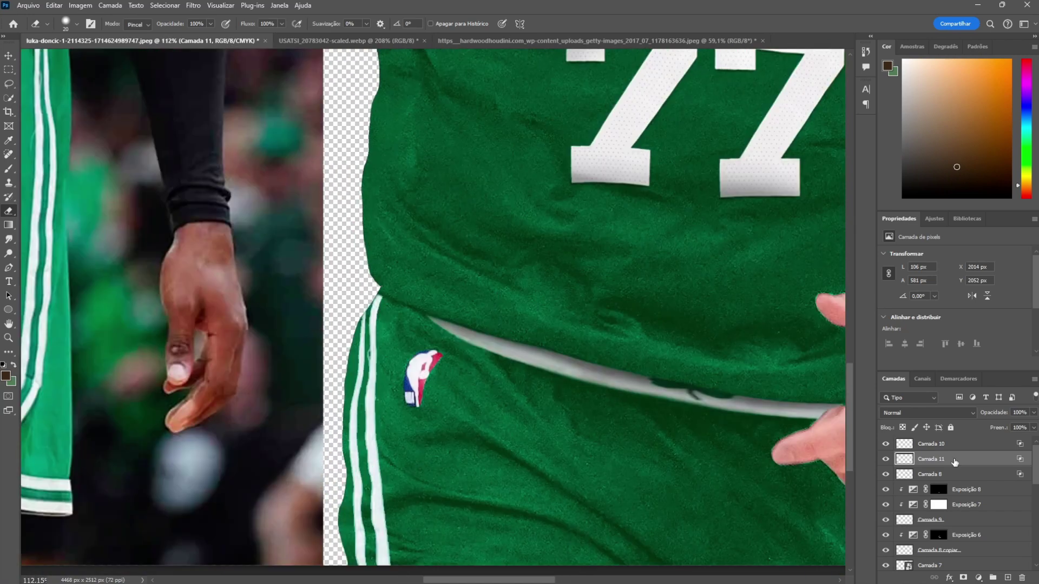
Step: Add an Exposure adjustment clipped to the left stripe, with an inverted mask
left_click(978, 578)
left_click(919, 302)
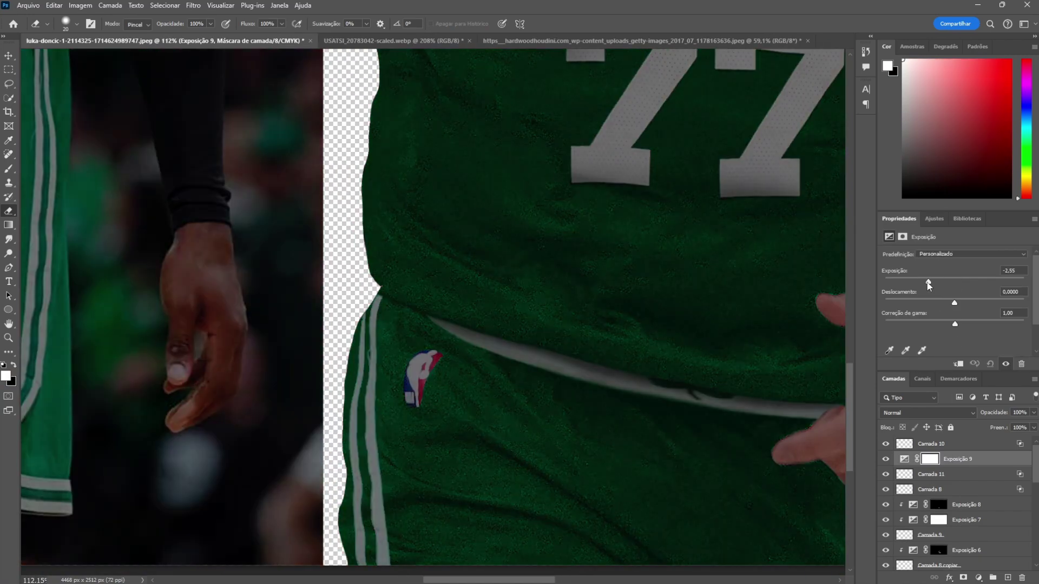
key("ctrl+i")
key("b")
key("d")
scroll(393, 447, "down", 1)
scroll(393, 447, "up", 2)
Step: Paint shading onto the left stripe's Exposure mask with a smaller brush
key("bracketleft")
key("bracketleft")
key("bracketleft")
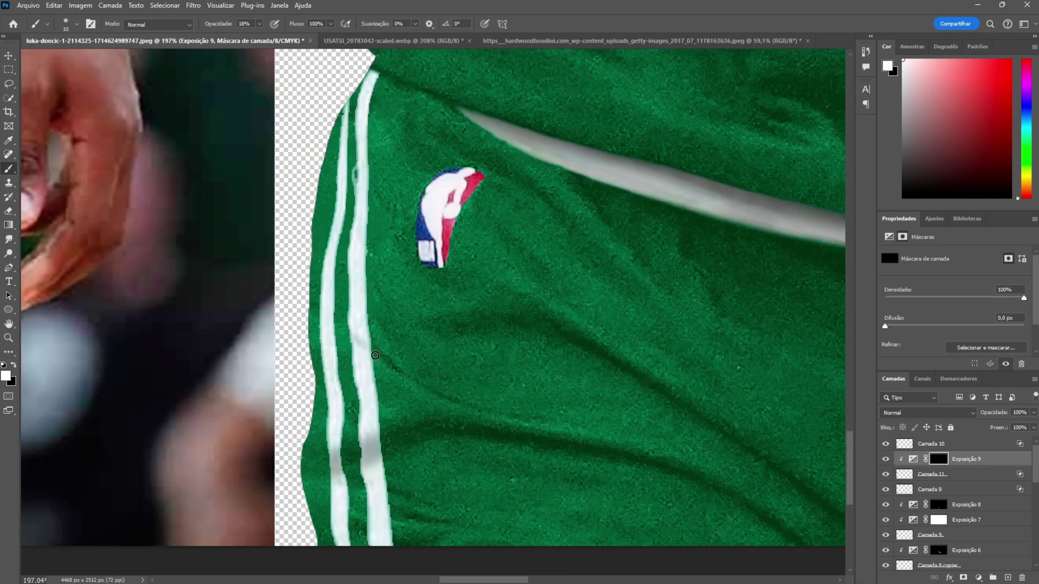
scroll(377, 445, "down", 3)
scroll(354, 376, "up", 4)
key("bracketleft")
scroll(357, 366, "down", 3)
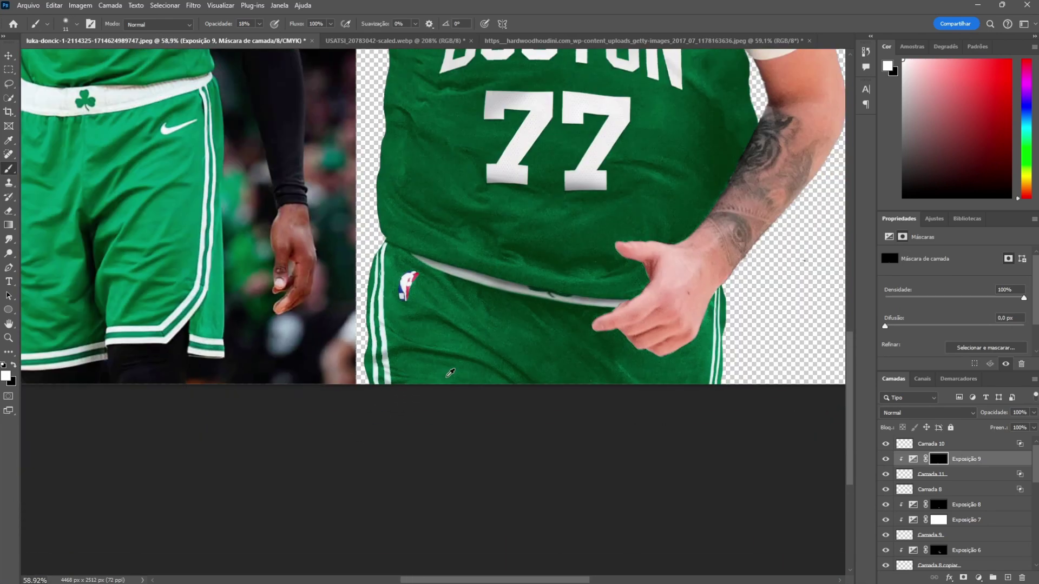
scroll(416, 459, "up", 3)
scroll(516, 556, "down", 3)
scroll(516, 555, "right", 5)
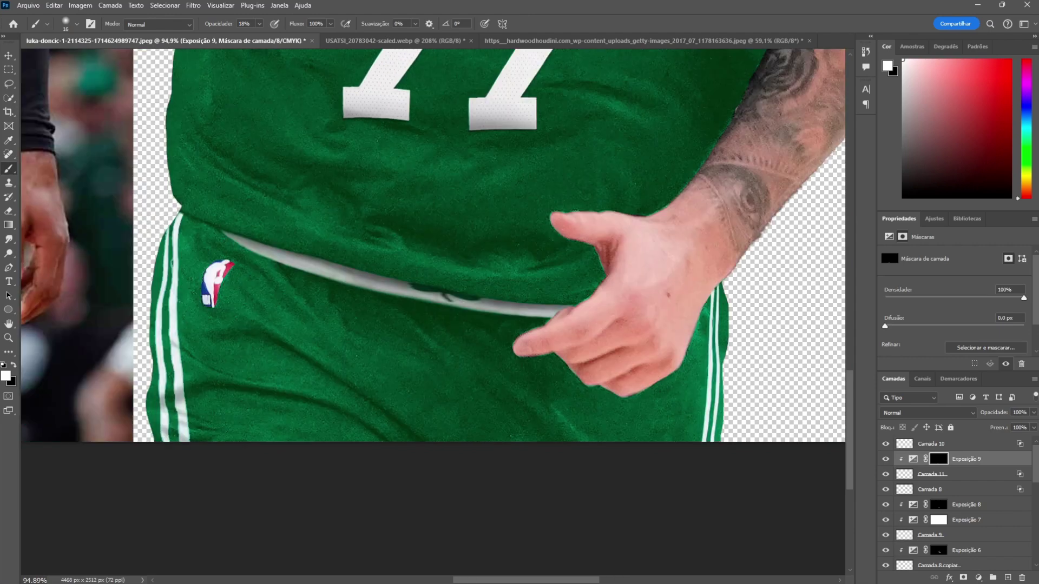
Step: Add a -3.65 Exposure adjustment clipped to the right stripe, with an inverted mask
left_click(978, 578)
left_click(952, 303)
left_click(971, 254)
left_click(934, 291)
key("ctrl+i")
key("ctrl+alt+g")
Step: Zoom out to view the whole cutout with both shaded stripes
scroll(704, 304, "up", 5)
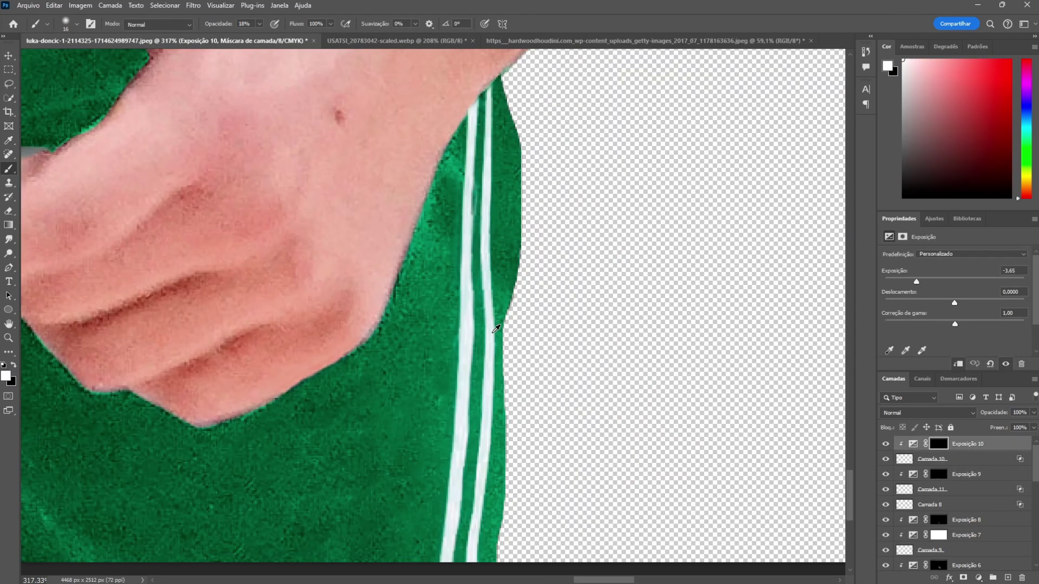
scroll(559, 232, "down", 3)
scroll(561, 303, "down", 3)
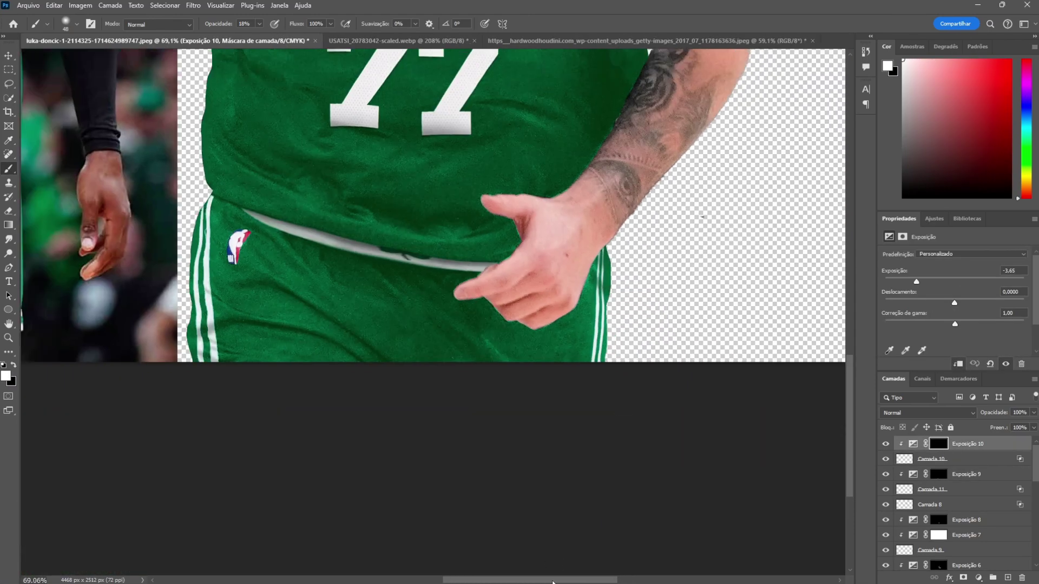
scroll(561, 303, "down", 3)
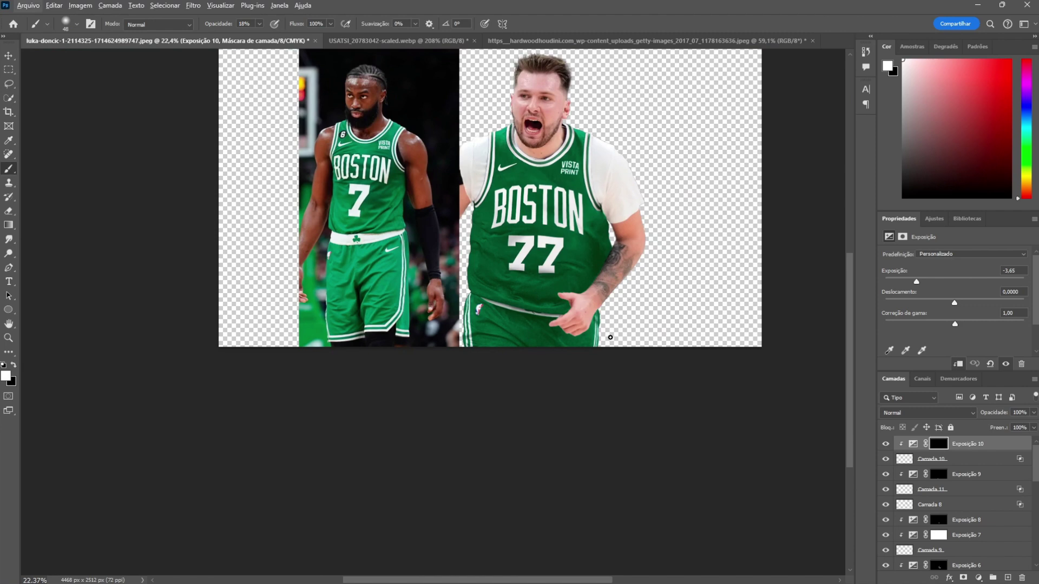